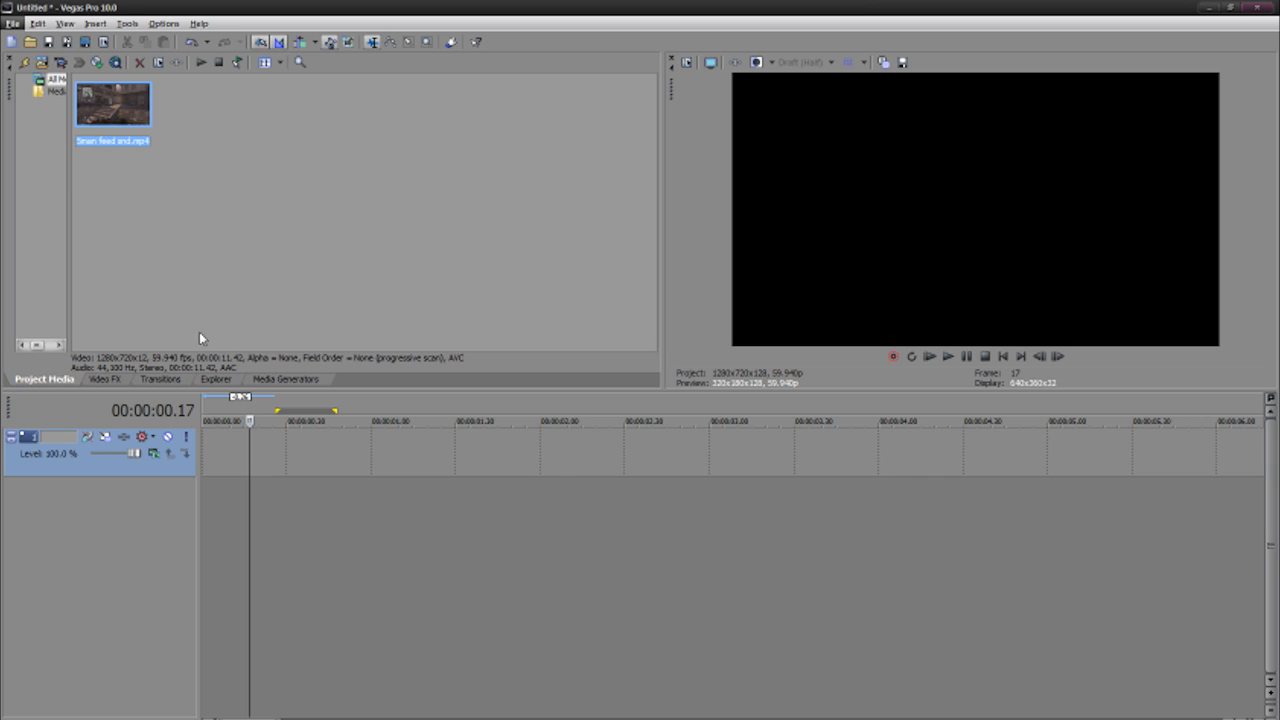
Place the imported gameplay clip at the start of the timeline and delete its audio track.
left_click_drag(205, 350, 203, 451)
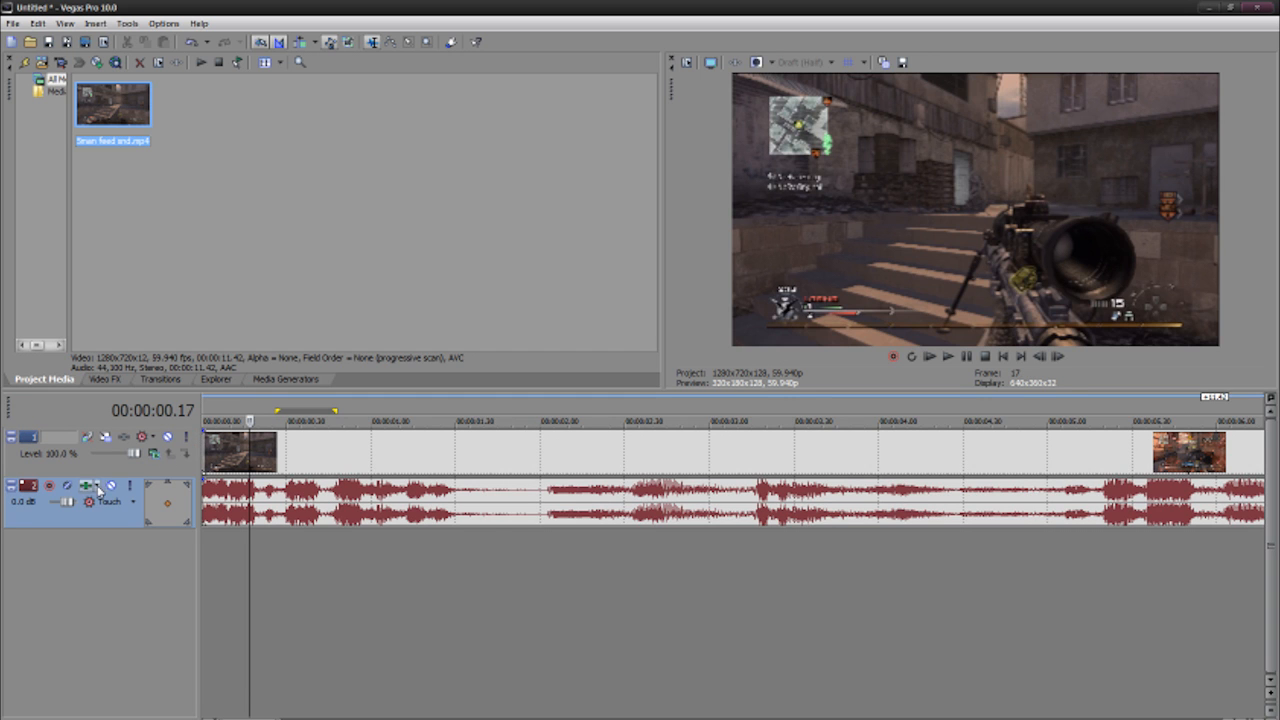
key("Delete")
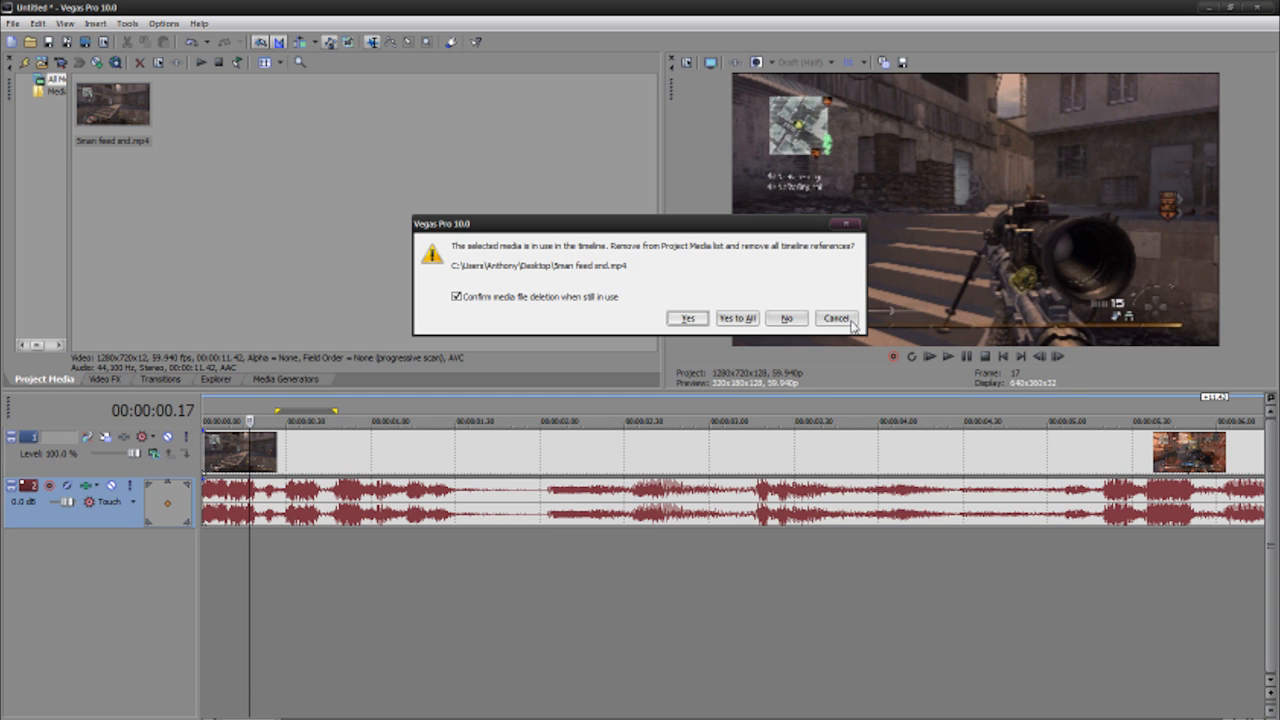
left_click(847, 225)
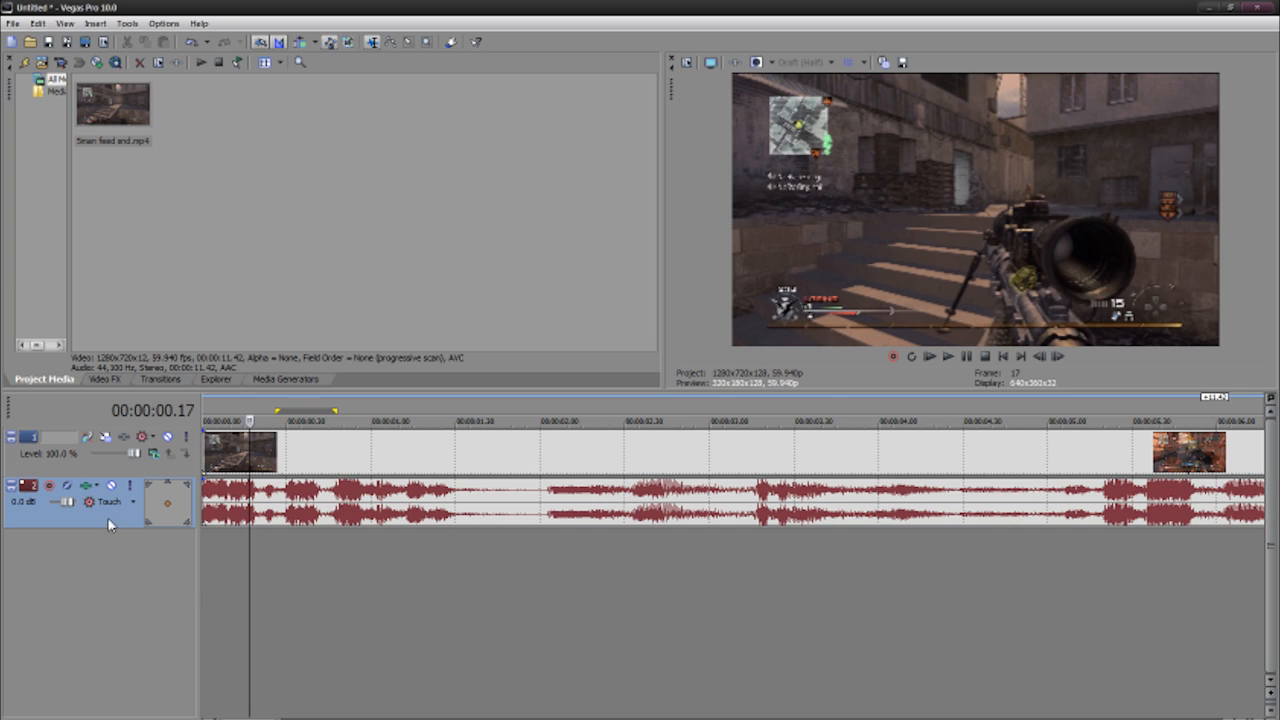
key("Delete")
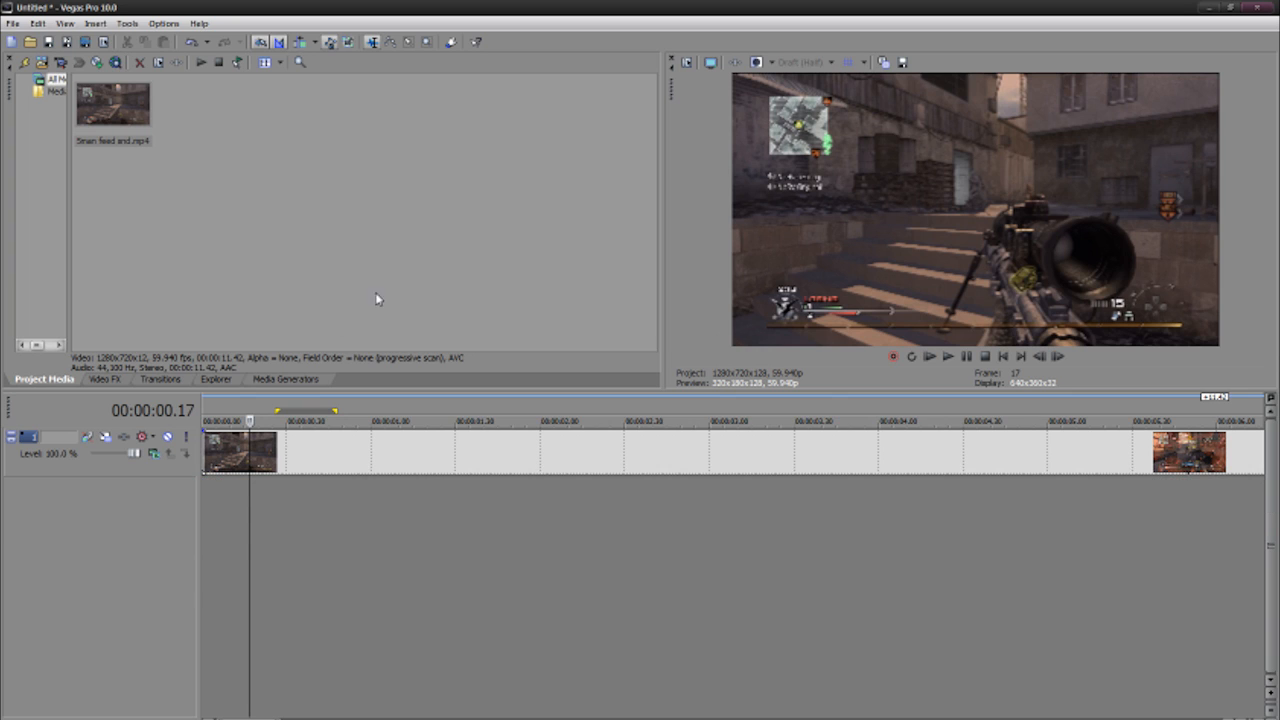
Split the video event at 00:00:00.25, just before the sniper aims, and delete the part before the split.
left_click(301, 465)
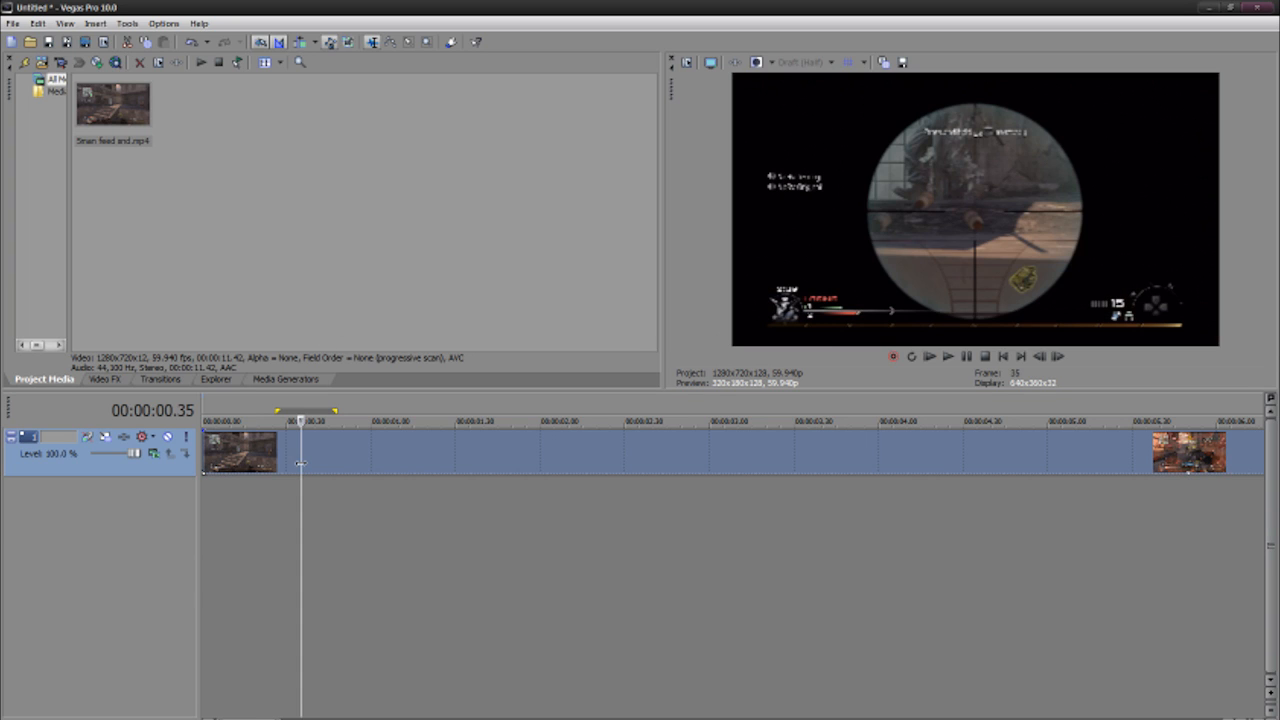
left_click(357, 447)
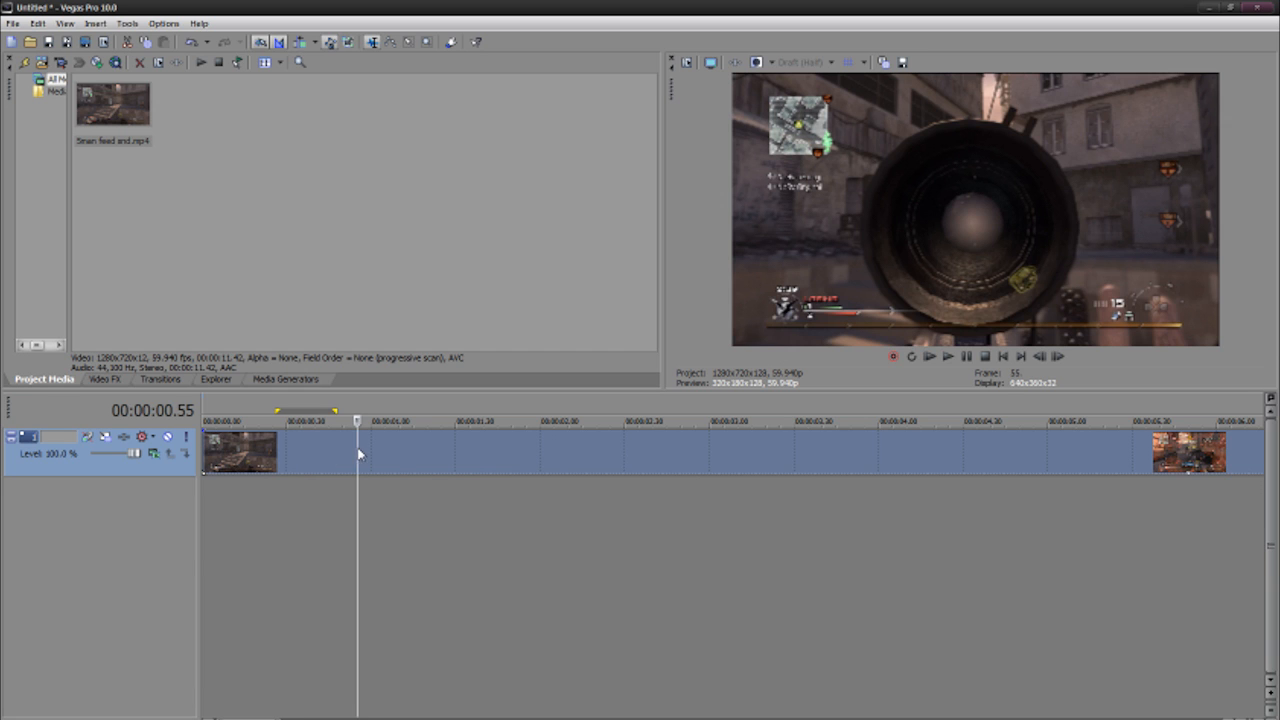
left_click(348, 445)
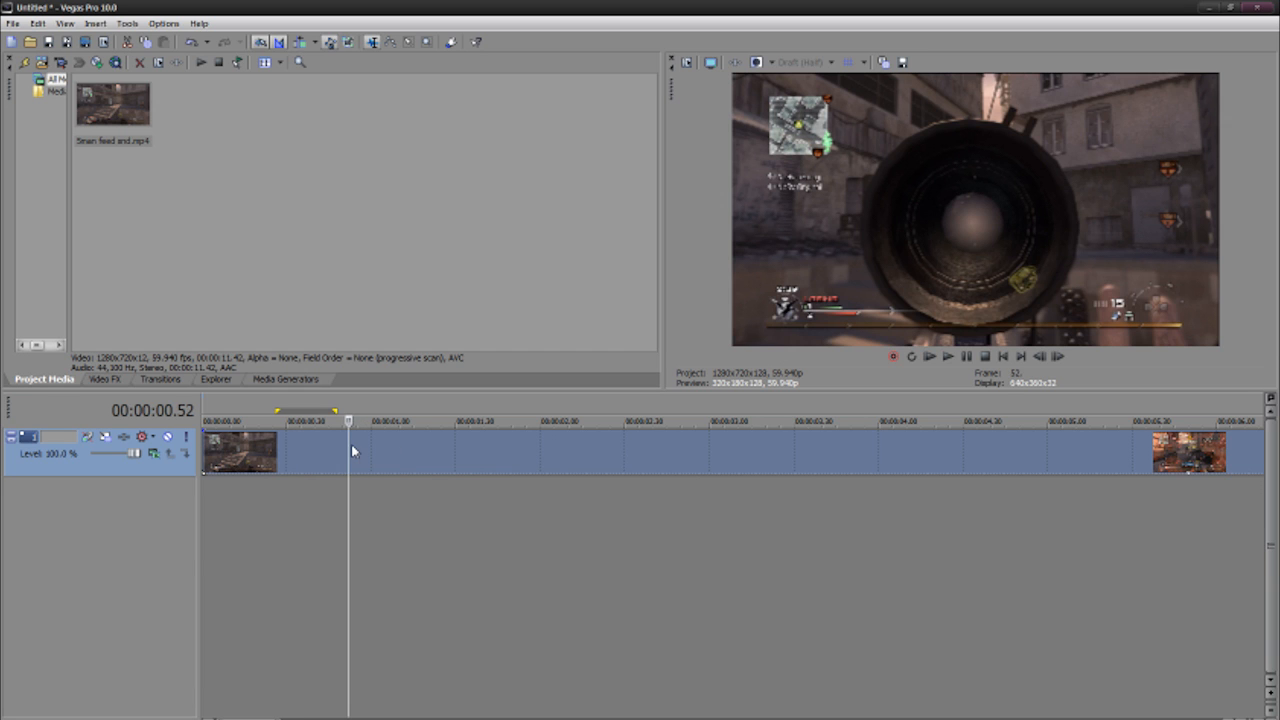
left_click(337, 446)
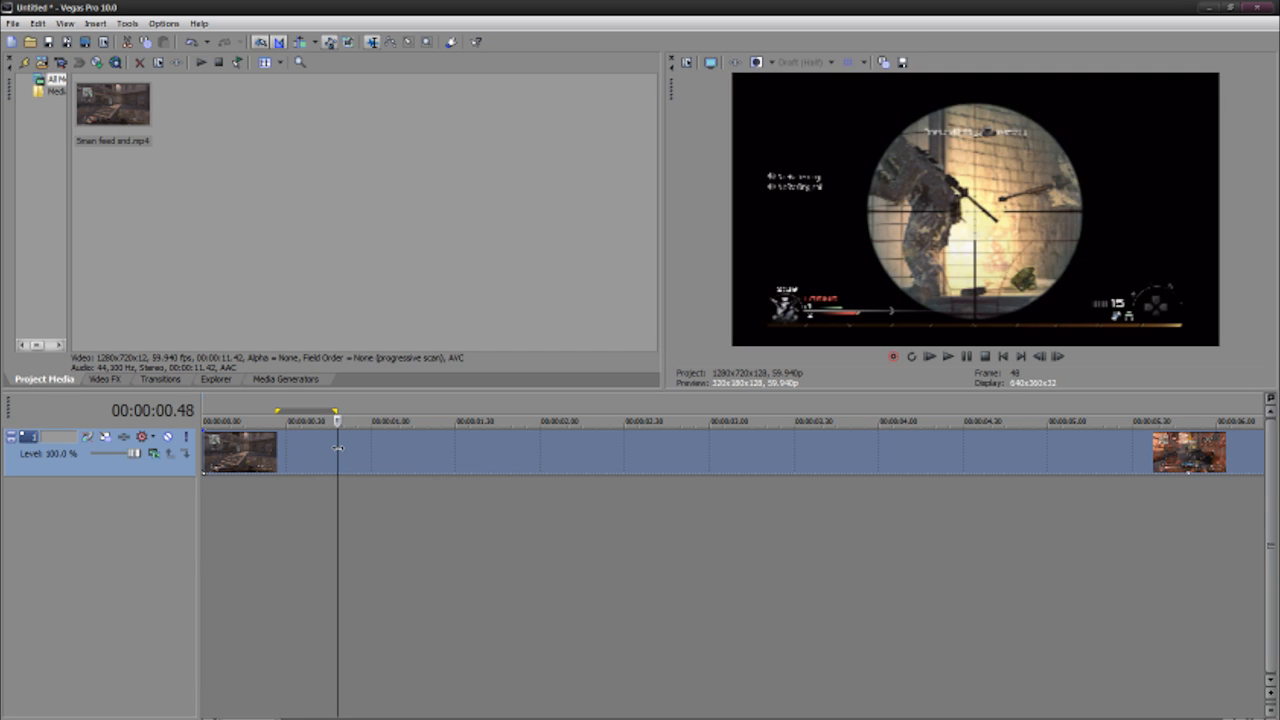
left_click(329, 452)
left_click(322, 449)
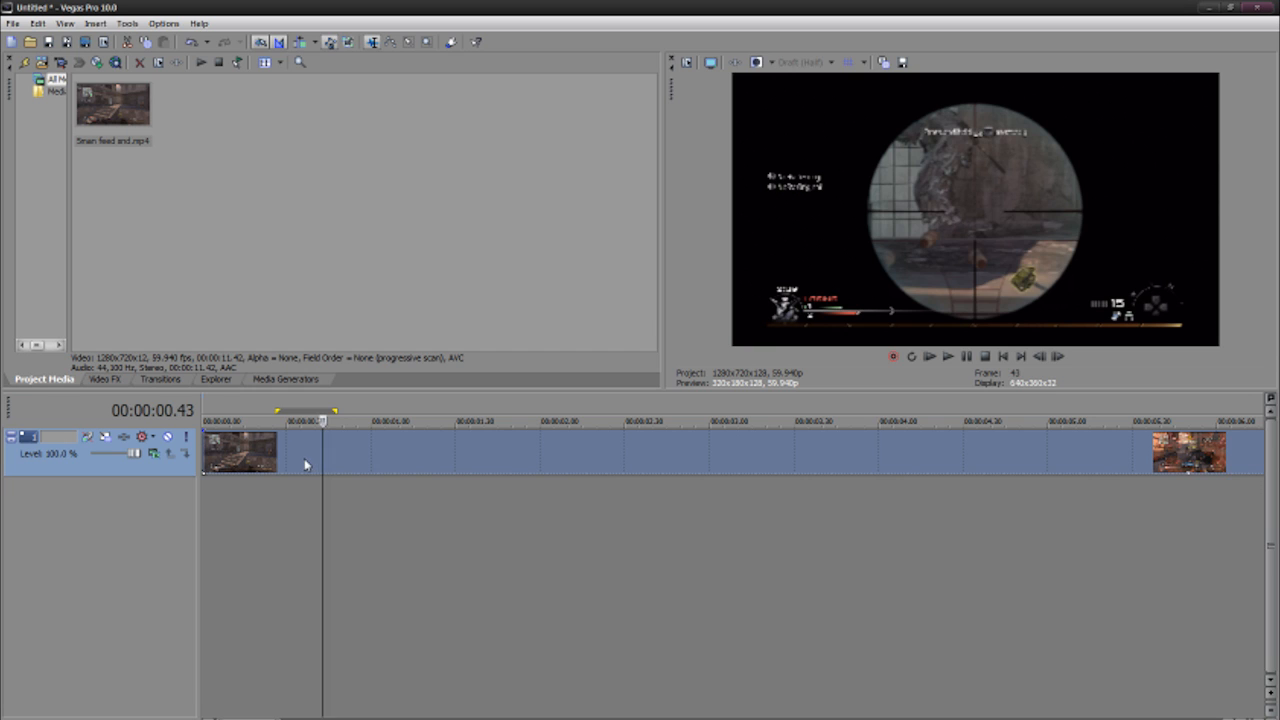
left_click(303, 460)
left_click(294, 463)
left_click(283, 465)
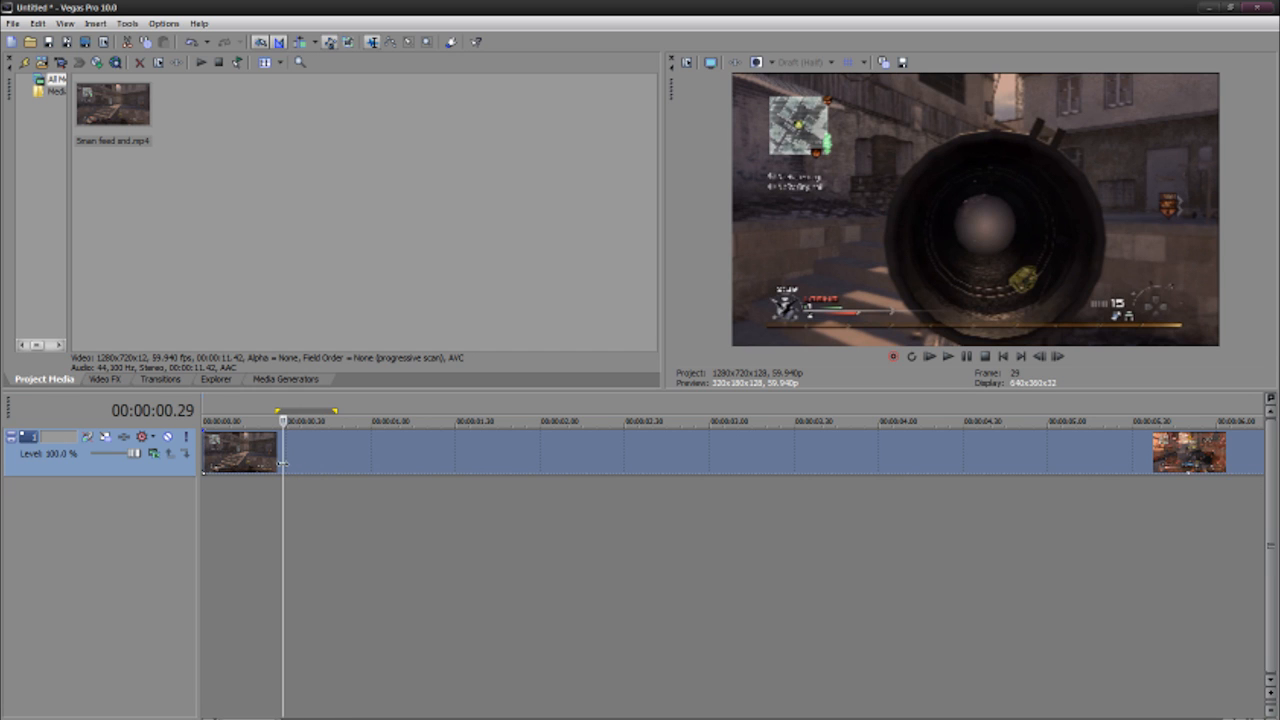
left_click(274, 466)
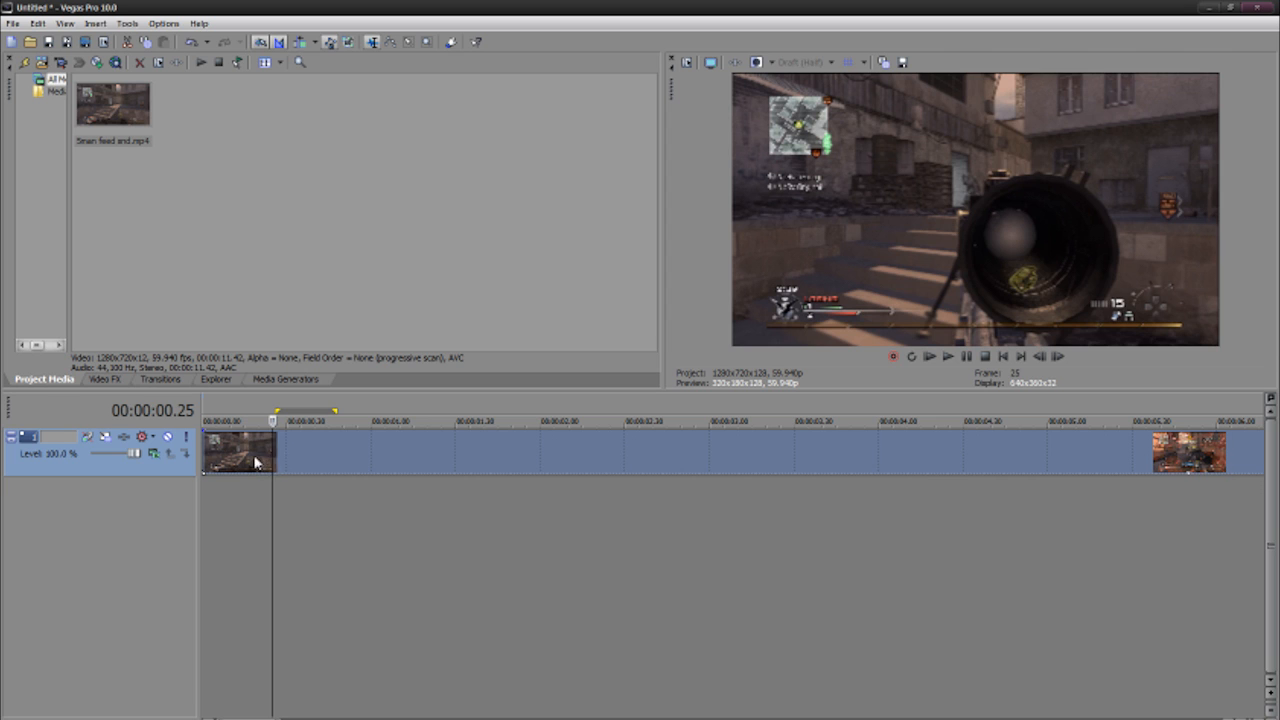
left_click(260, 460)
left_click(245, 457)
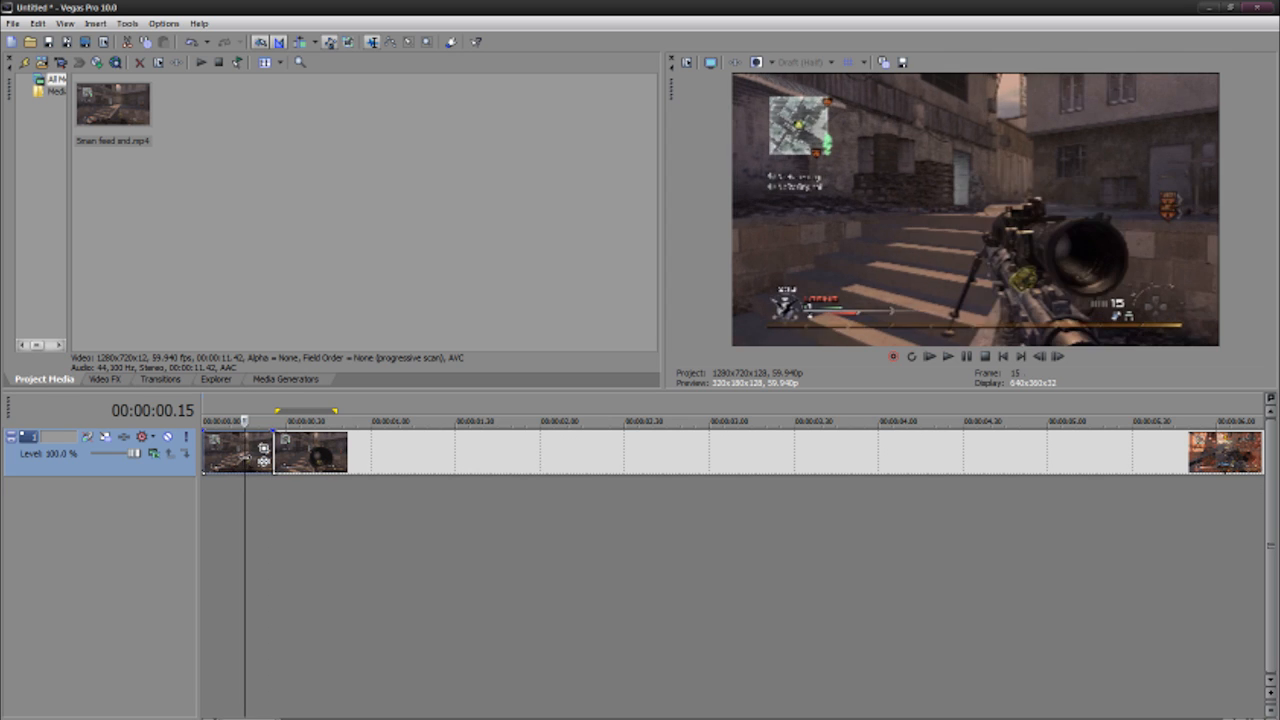
key("Delete")
Split the video event at 00:00:01.08, after the sniper lowers the scope, and delete the part after the split.
left_click(323, 449)
left_click(331, 451)
left_click(343, 452)
left_click(350, 452)
left_click(360, 452)
left_click(355, 456)
left_click(365, 455)
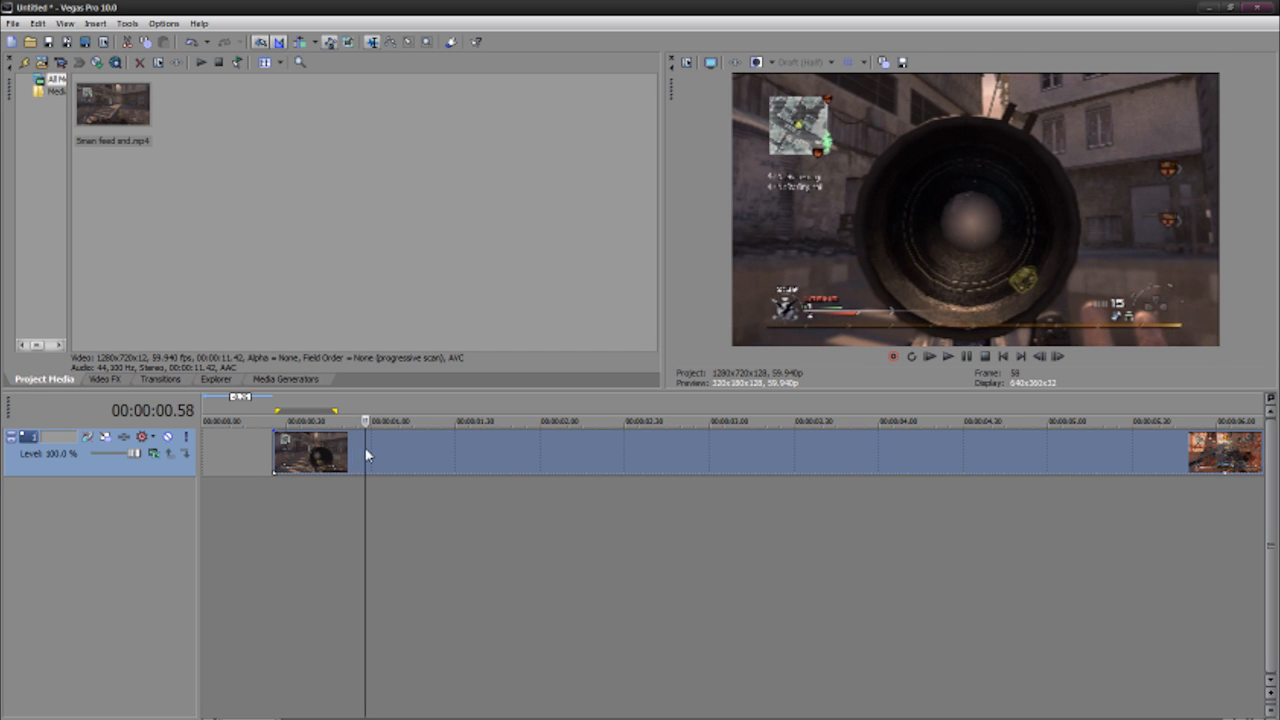
left_click(345, 456)
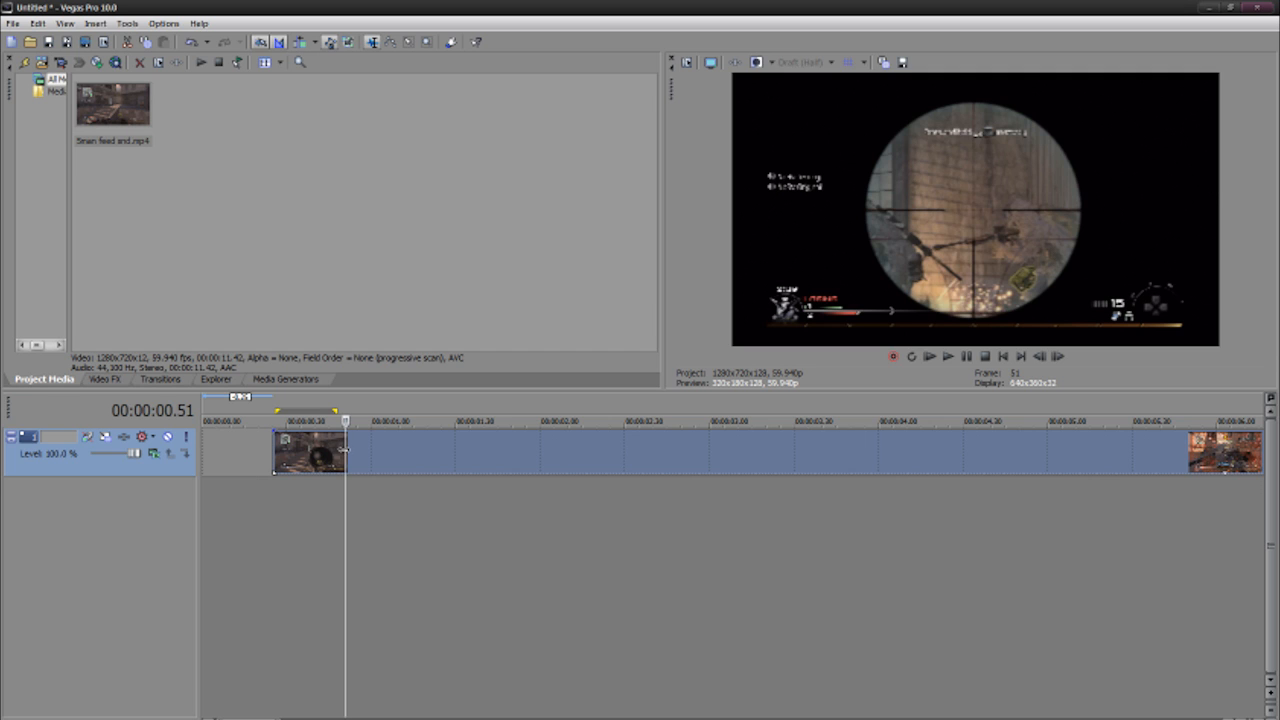
left_click(357, 457)
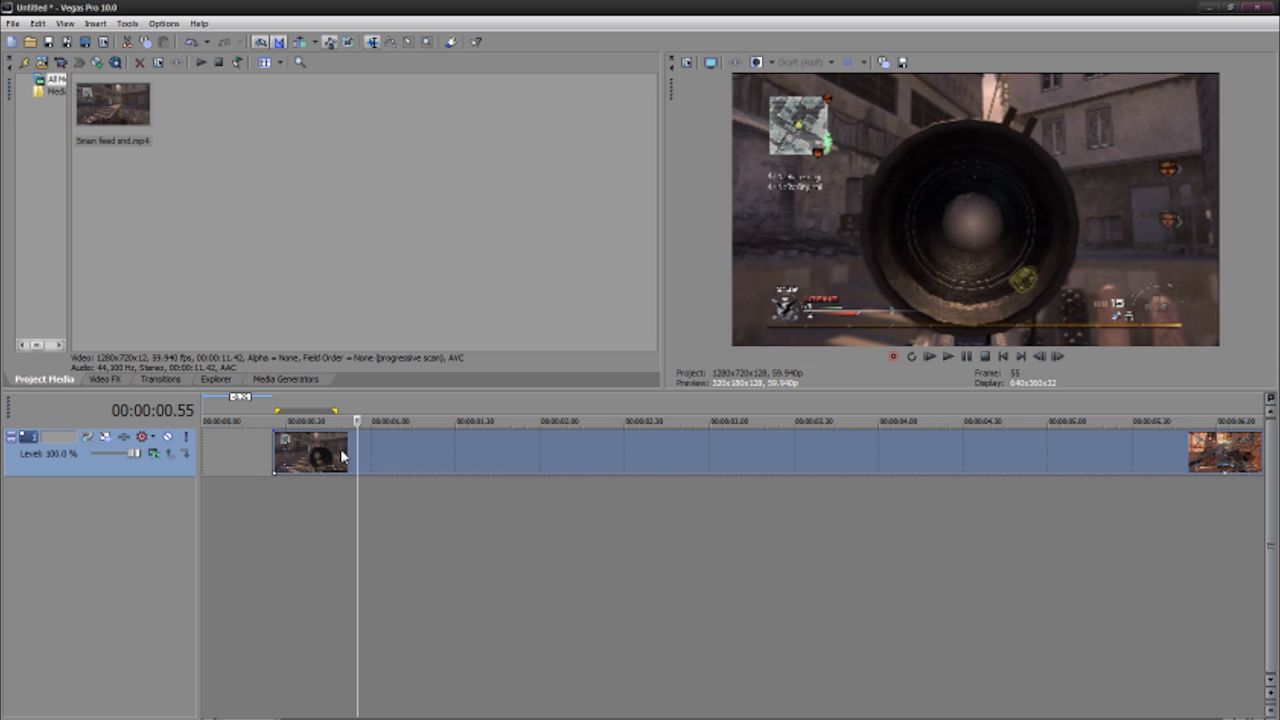
left_click(395, 455)
left_click(368, 458)
left_click(384, 450)
left_click(392, 450)
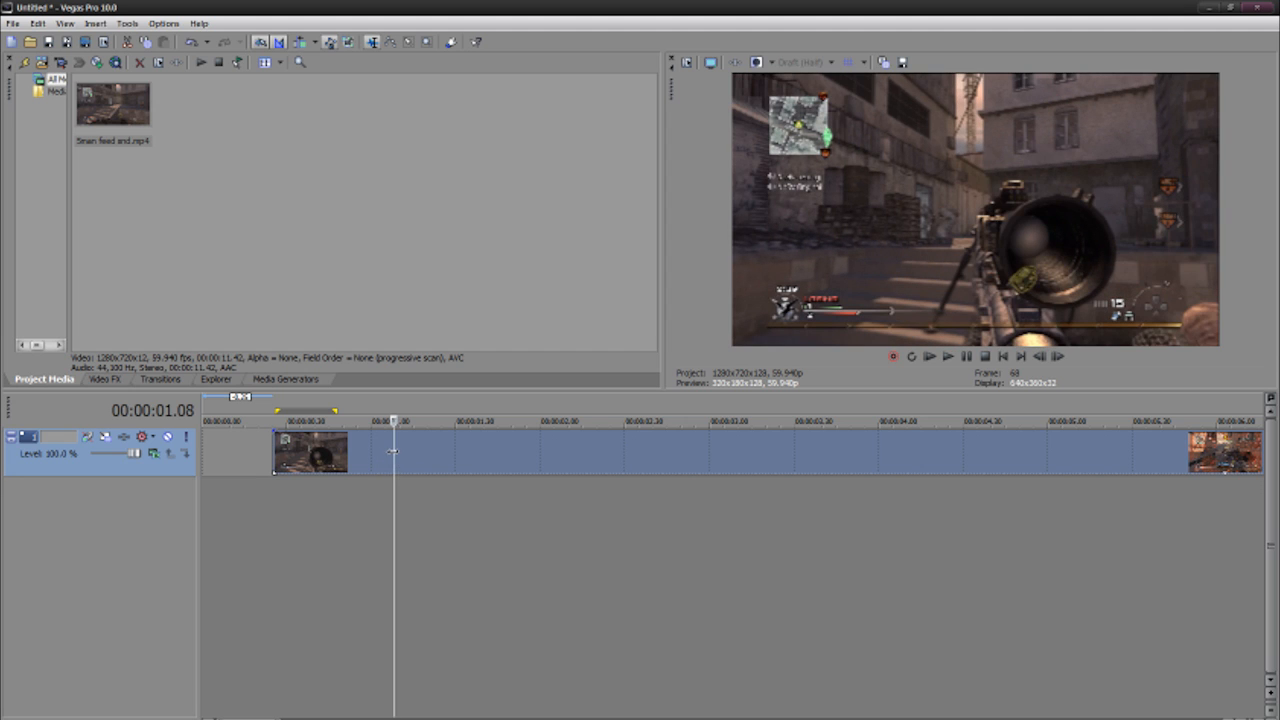
key("s")
left_click(418, 468)
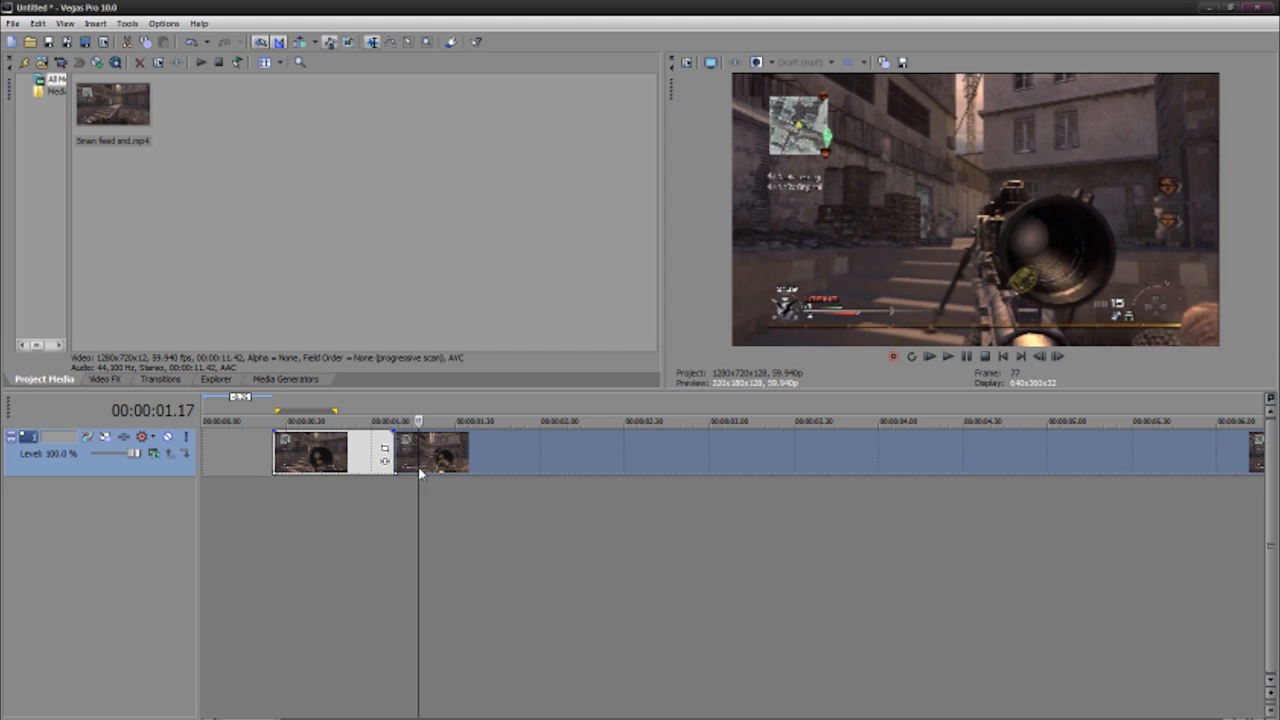
key("Delete")
Move the trimmed clip to the start of the timeline and set it to Disable Resample.
left_click_drag(281, 452, 210, 452)
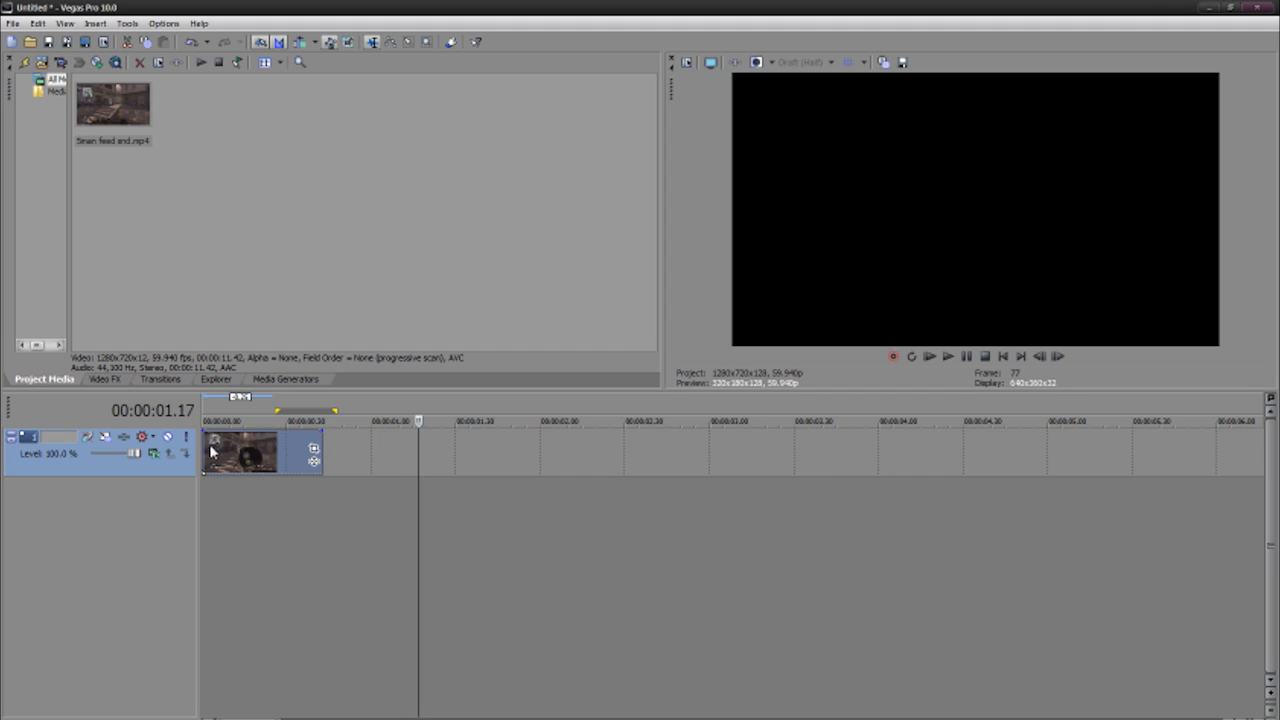
right_click(223, 448)
mouse_move(298, 352)
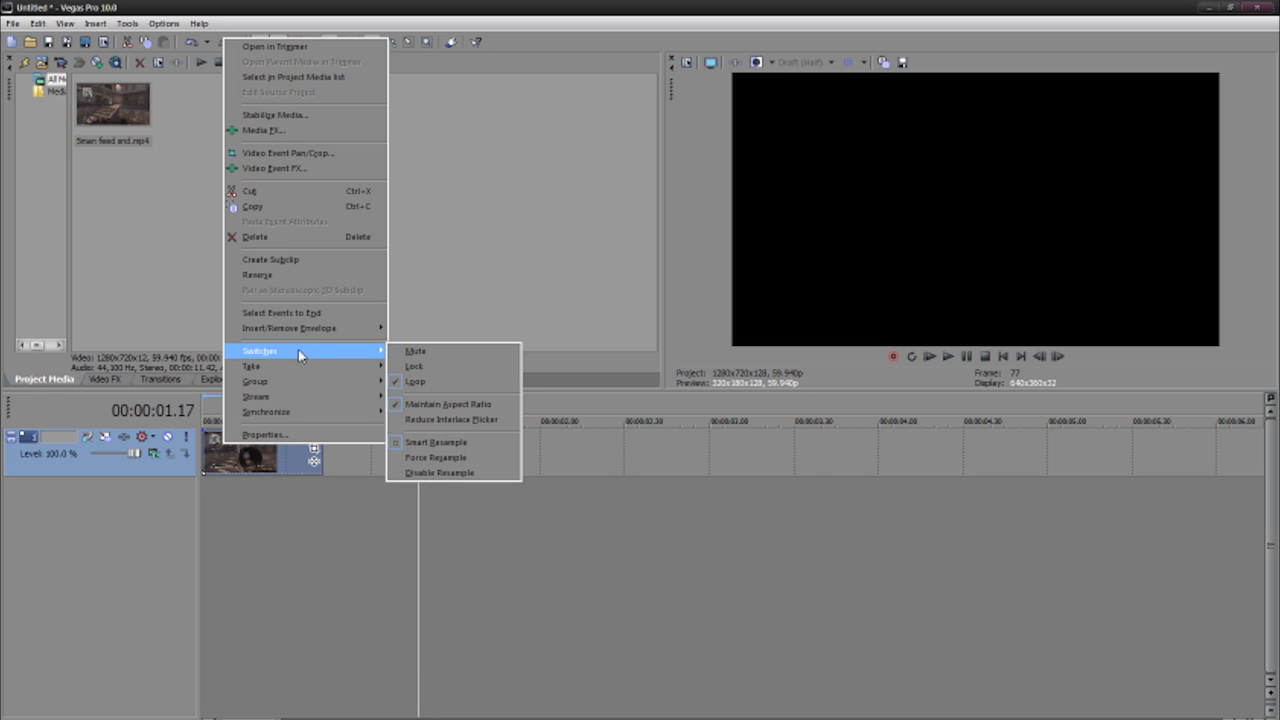
left_click(443, 474)
Play the trimmed clip from the start of the timeline.
left_click(300, 460)
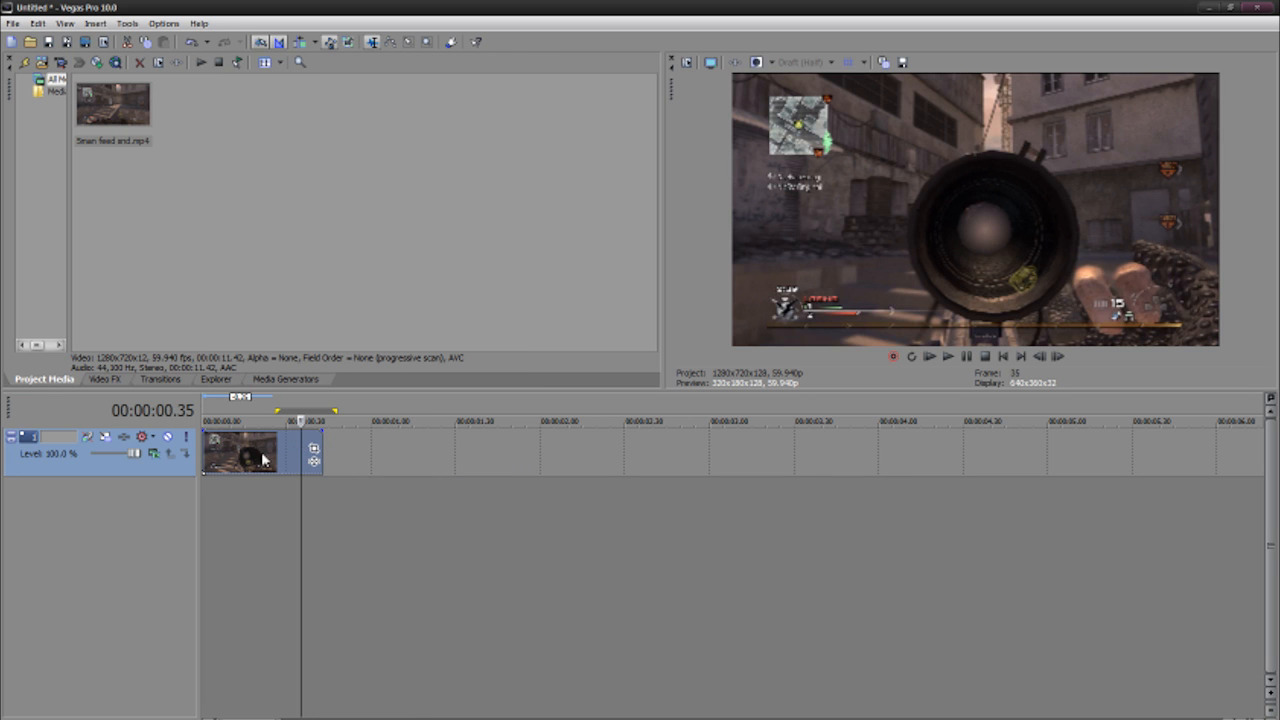
left_click(263, 458)
left_click_drag(414, 503, 5, 505)
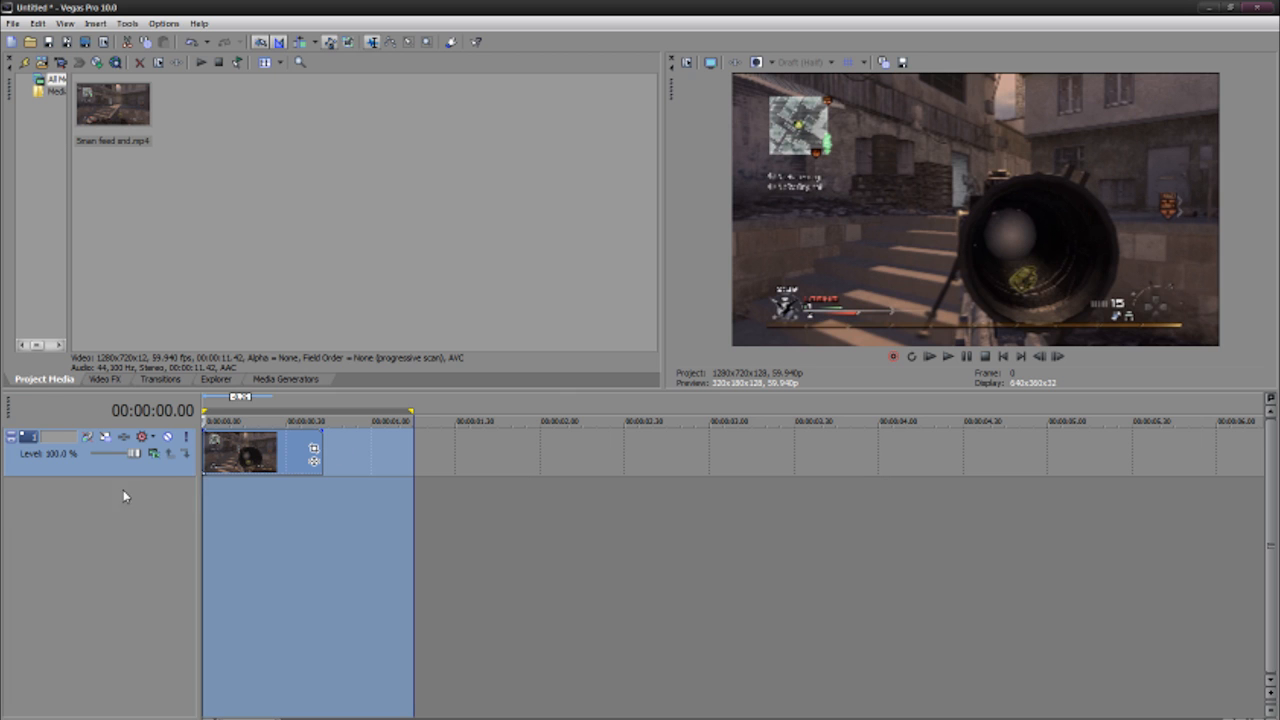
left_click(213, 502)
left_click(203, 503)
key("space")
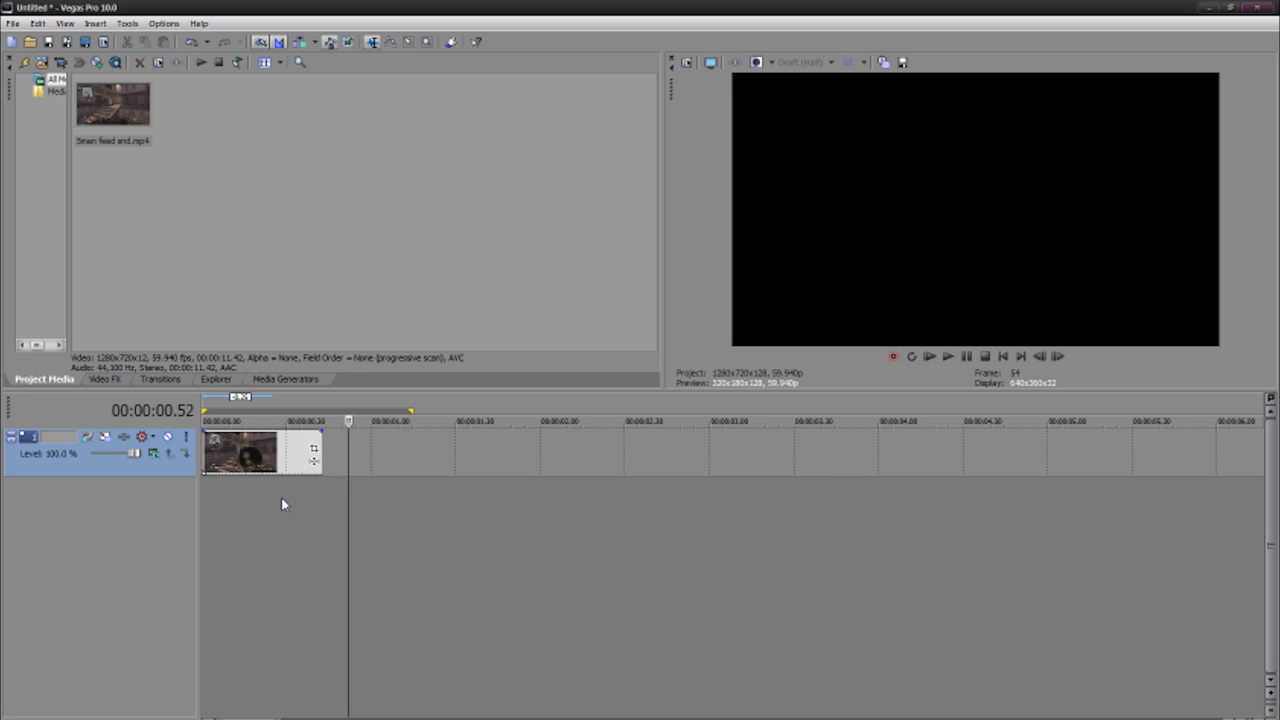
Extend the end of the clip by 19 frames and check the added footage.
left_click(281, 497)
left_click_drag(322, 460, 370, 450)
left_click(297, 455)
left_click(333, 450)
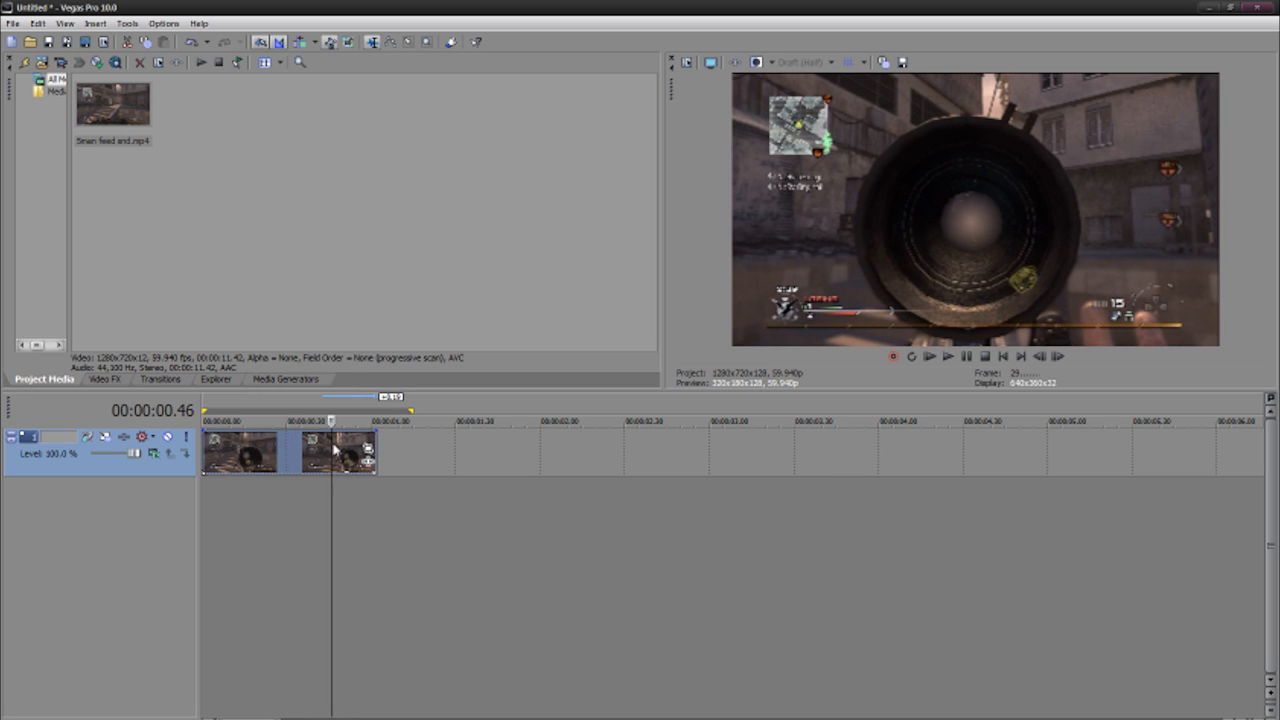
left_click(341, 450)
left_click(352, 445)
left_click(303, 450)
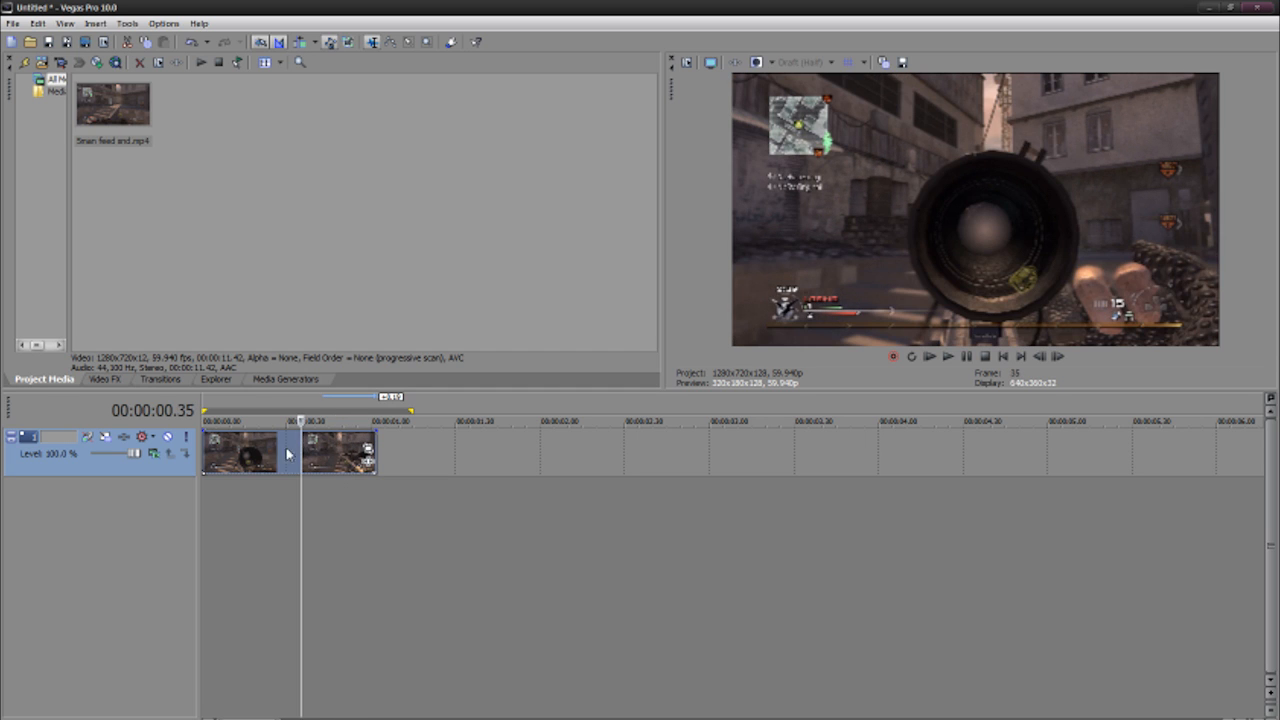
Play back the extended clip and split it at about frame 29, just after the sniper leaves the scope view.
key("space")
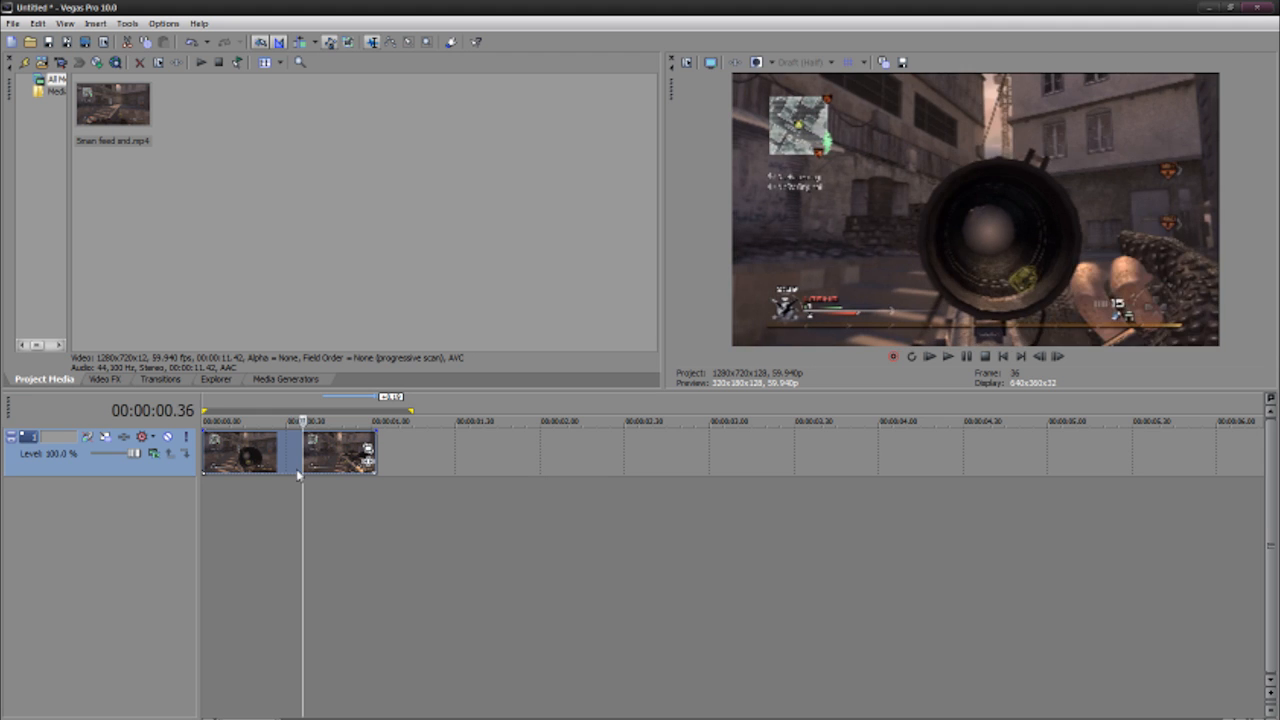
key("j")
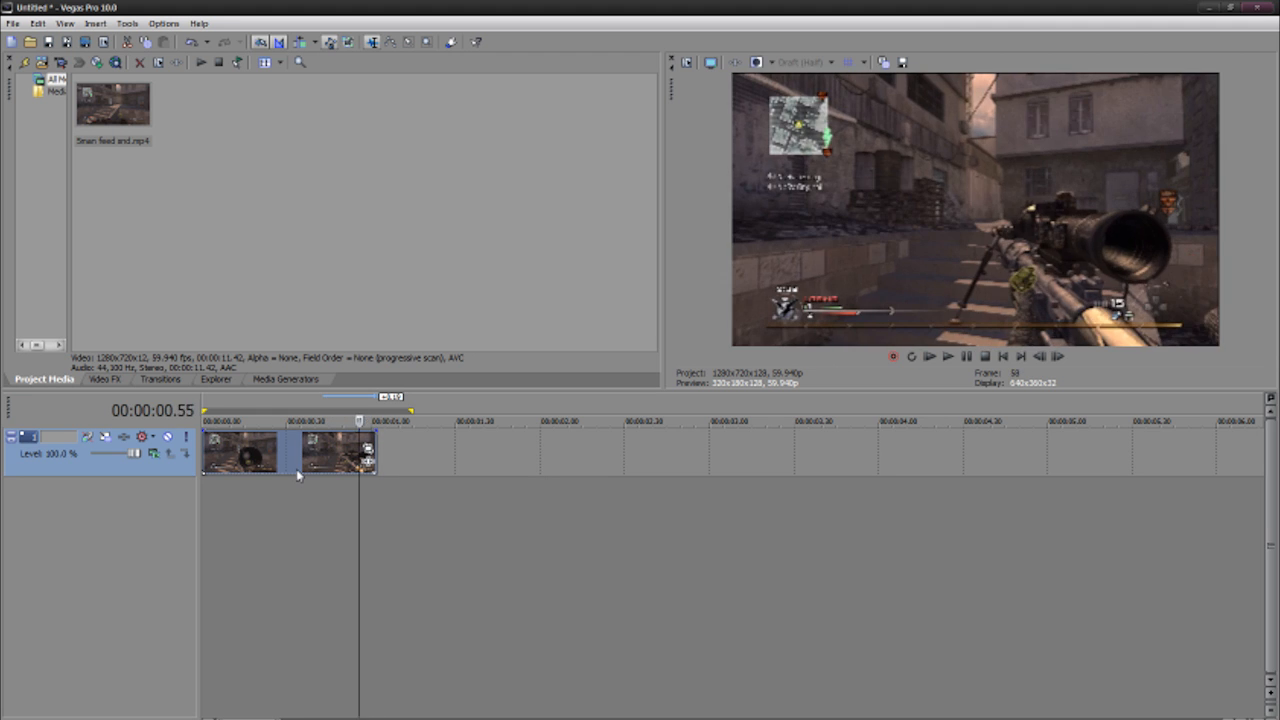
key("l")
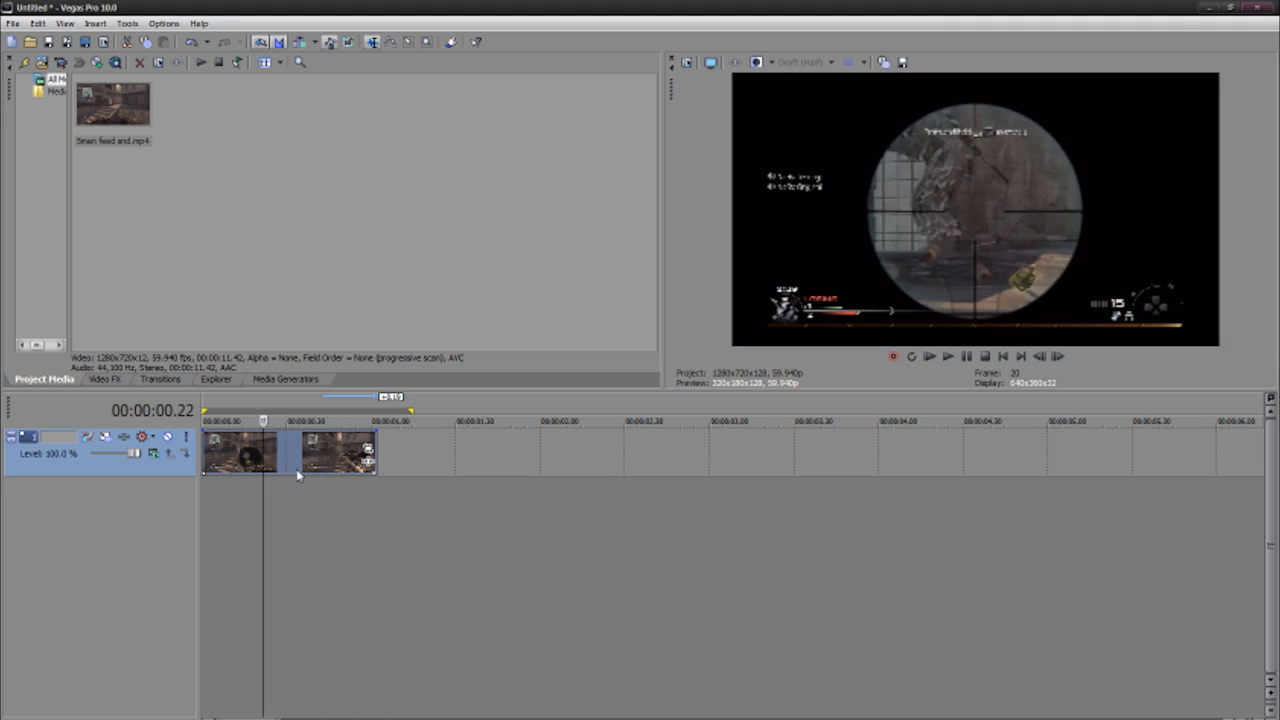
key("j")
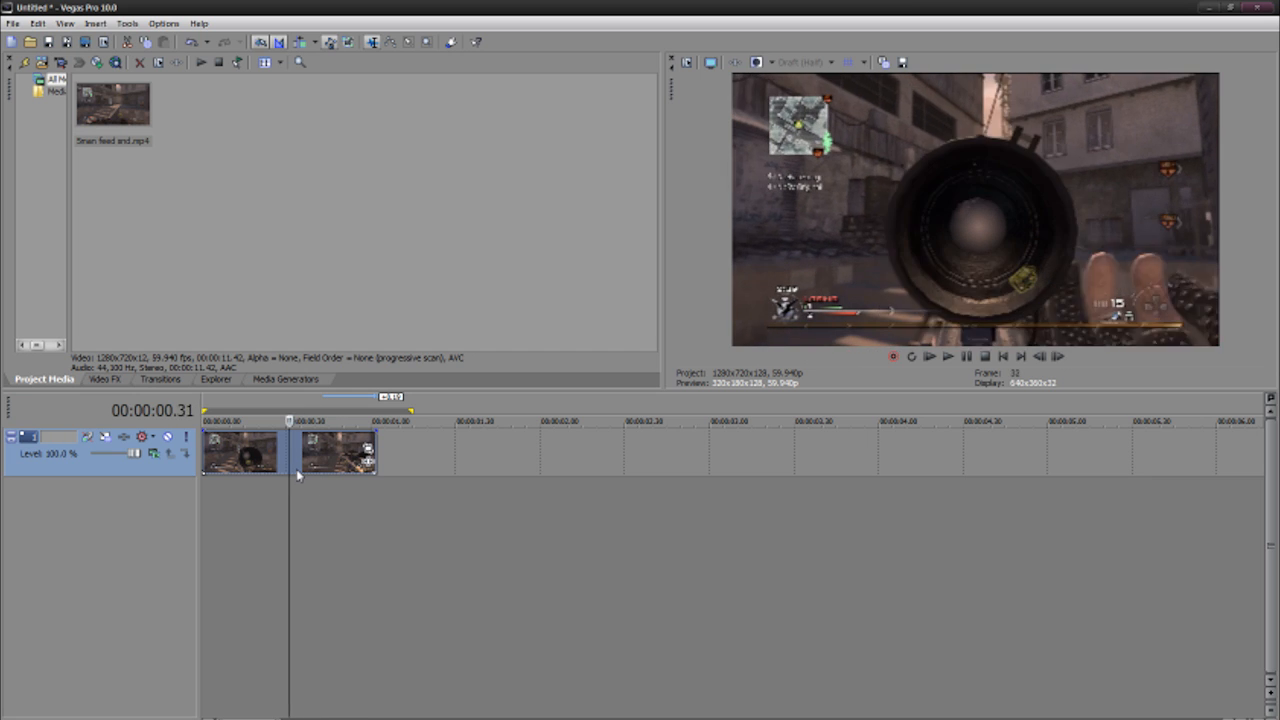
key("Right")
key("Right")
key("Left")
key("Right")
key("Left")
key("Right")
key("s")
Split the second segment at 00:00:00.49, where the rifle is back in its lowered position.
key("Right")
key("Right")
key("Right")
key("Right")
key("Right")
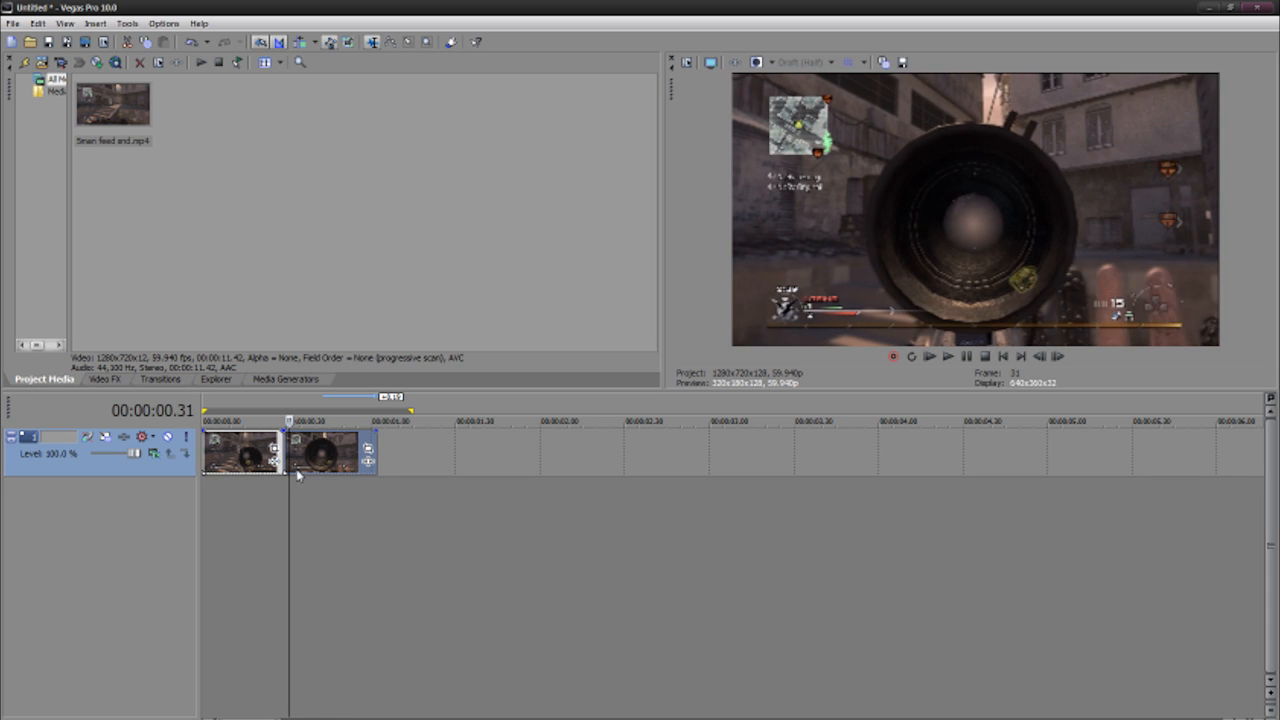
key("Right")
key("Right")
key("Right")
key("Right")
key("Right")
key("Right")
key("Right")
key("Right")
key("Right")
key("Right")
key("Right")
key("Right")
key("Right")
key("Right")
key("Right")
key("Right")
key("Right")
key("Left")
key("Left")
key("Left")
key("Left")
key("Left")
key("Right")
key("Right")
key("Right")
key("Right")
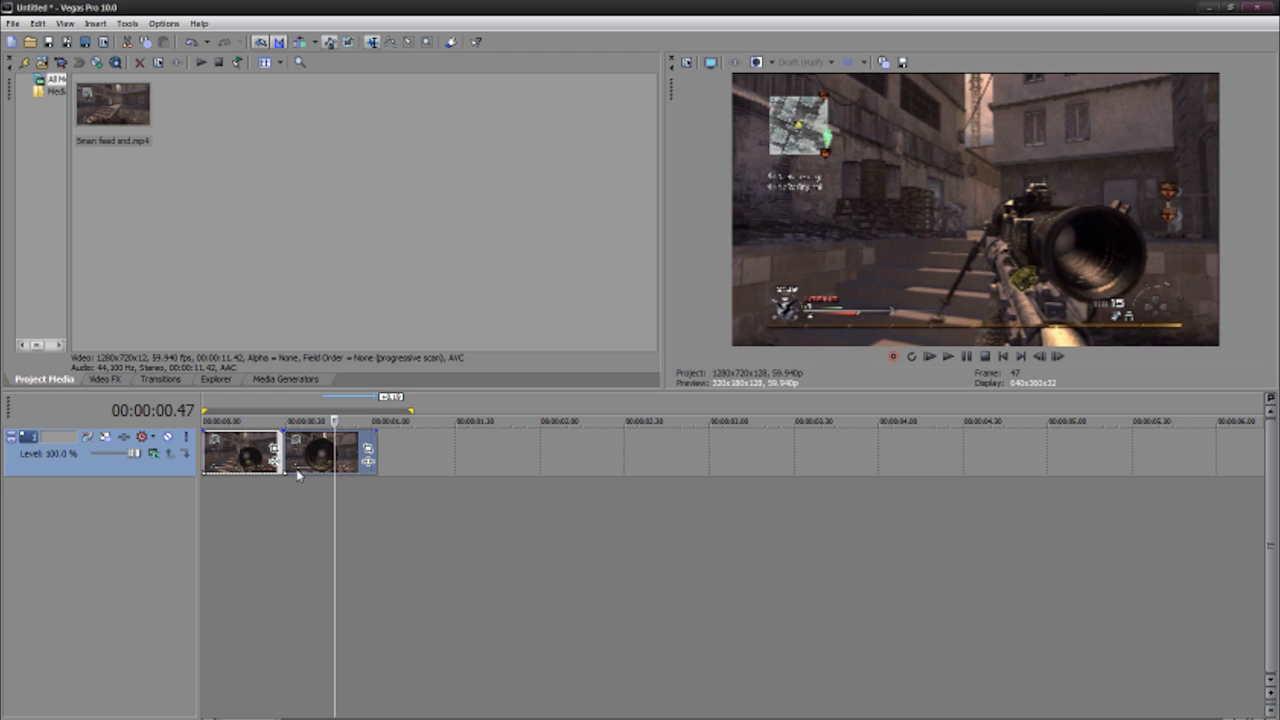
key("Left")
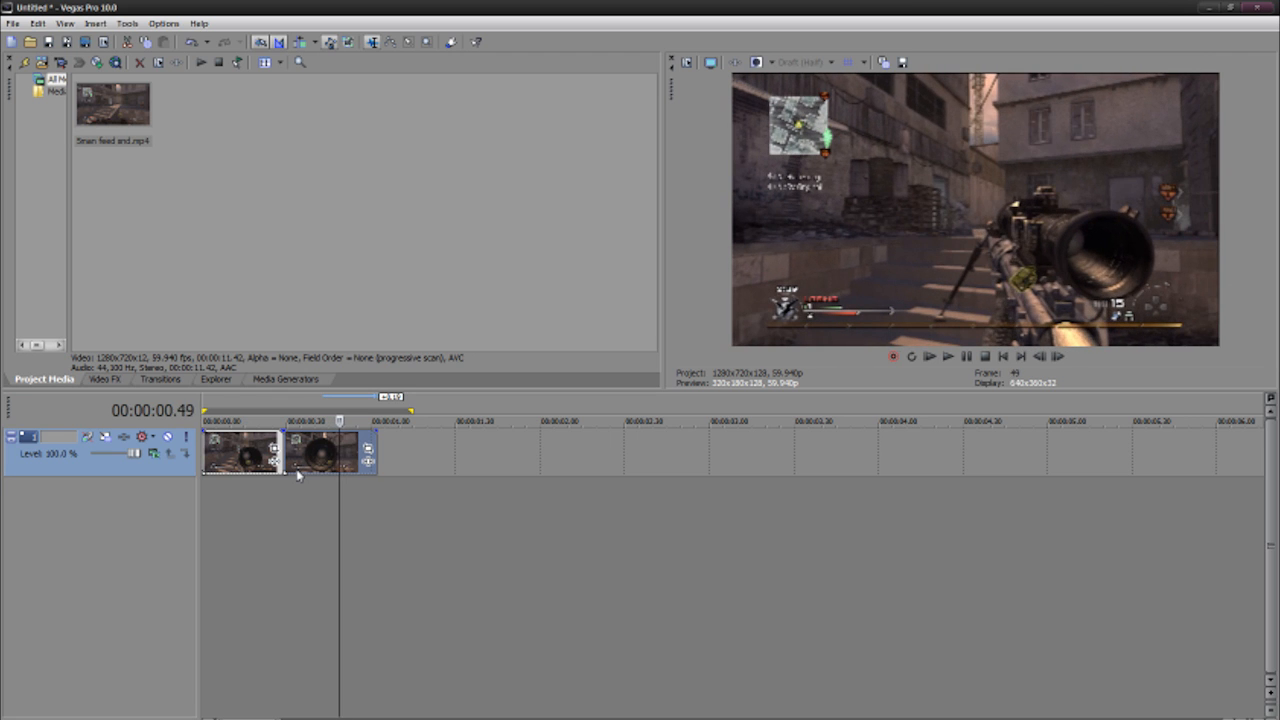
key("s")
Keyframe the middle segment's Event Pan/Crop: zoom to about 1,142 wide at frame 2, and move the center to about 705, 402 at frame 4.
left_click(301, 458)
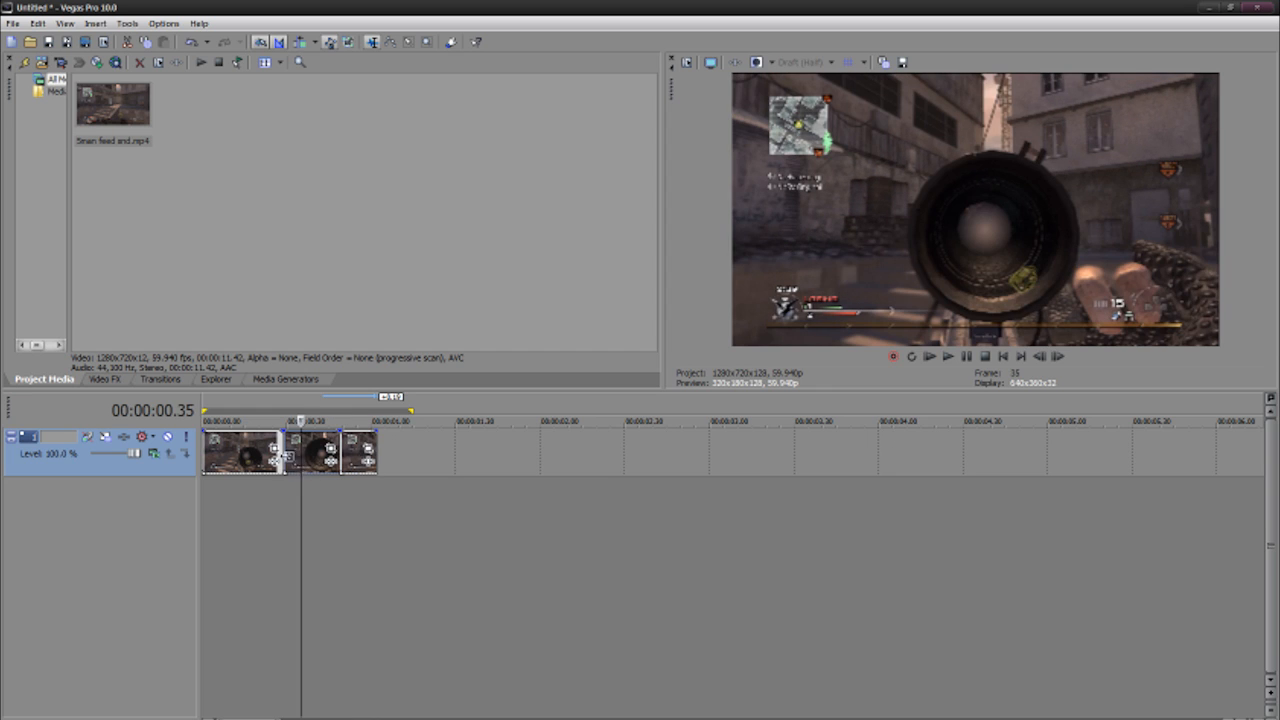
right_click(311, 453)
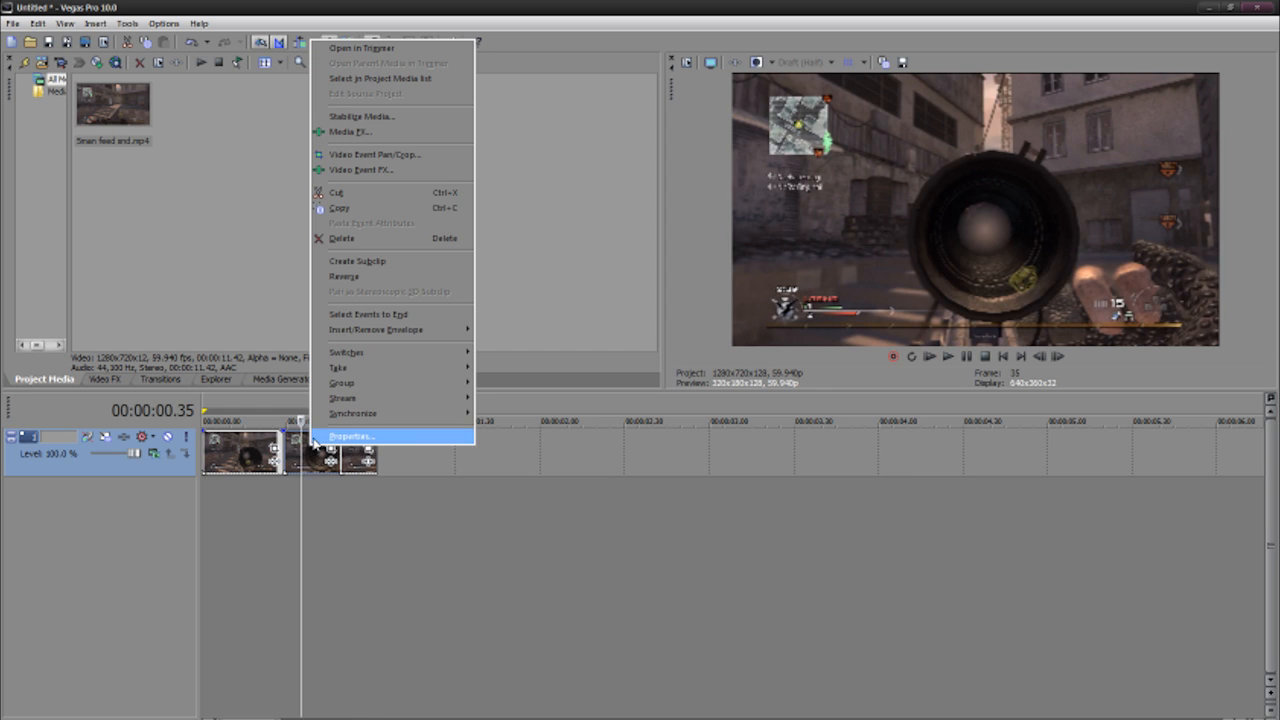
left_click(356, 156)
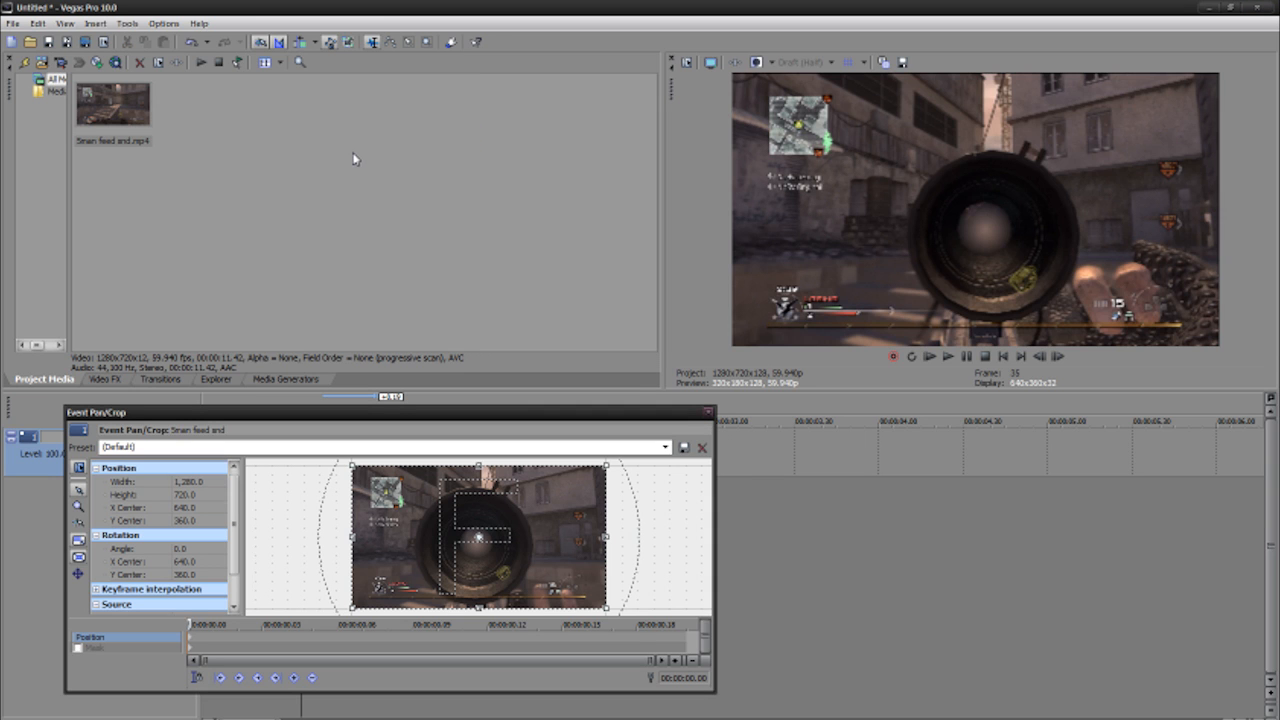
left_click(241, 643)
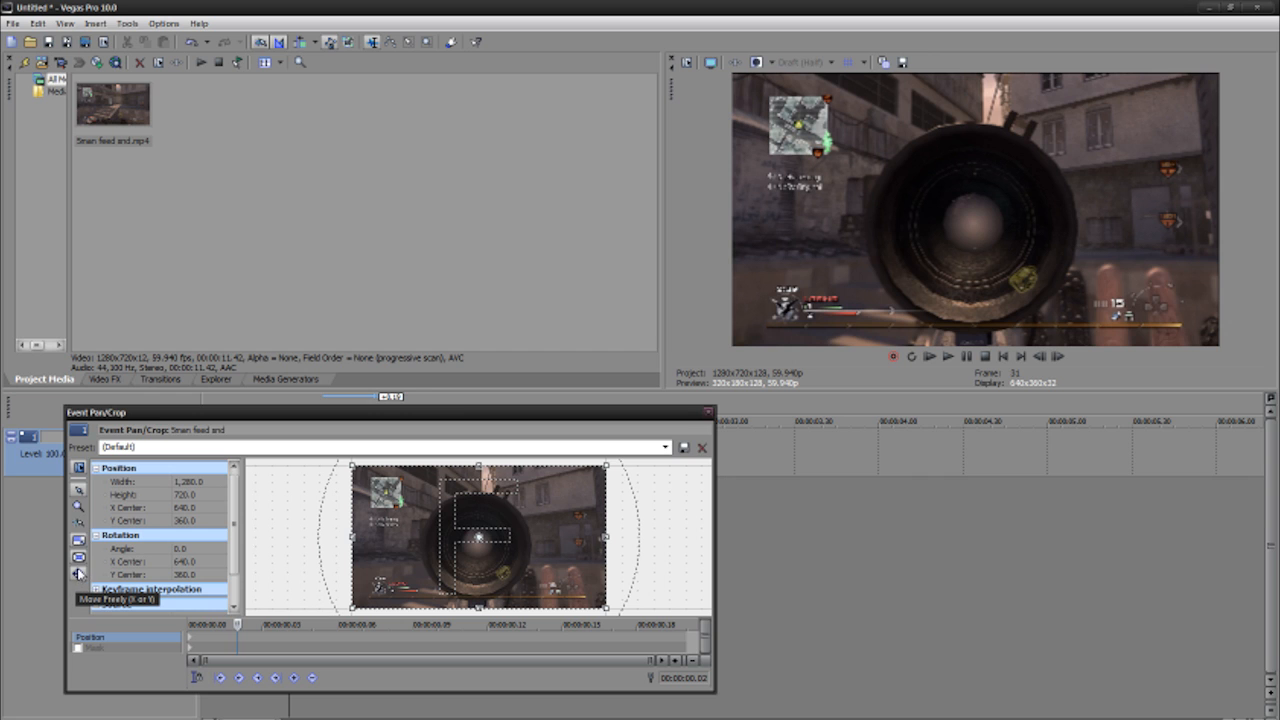
left_click_drag(351, 607, 367, 601)
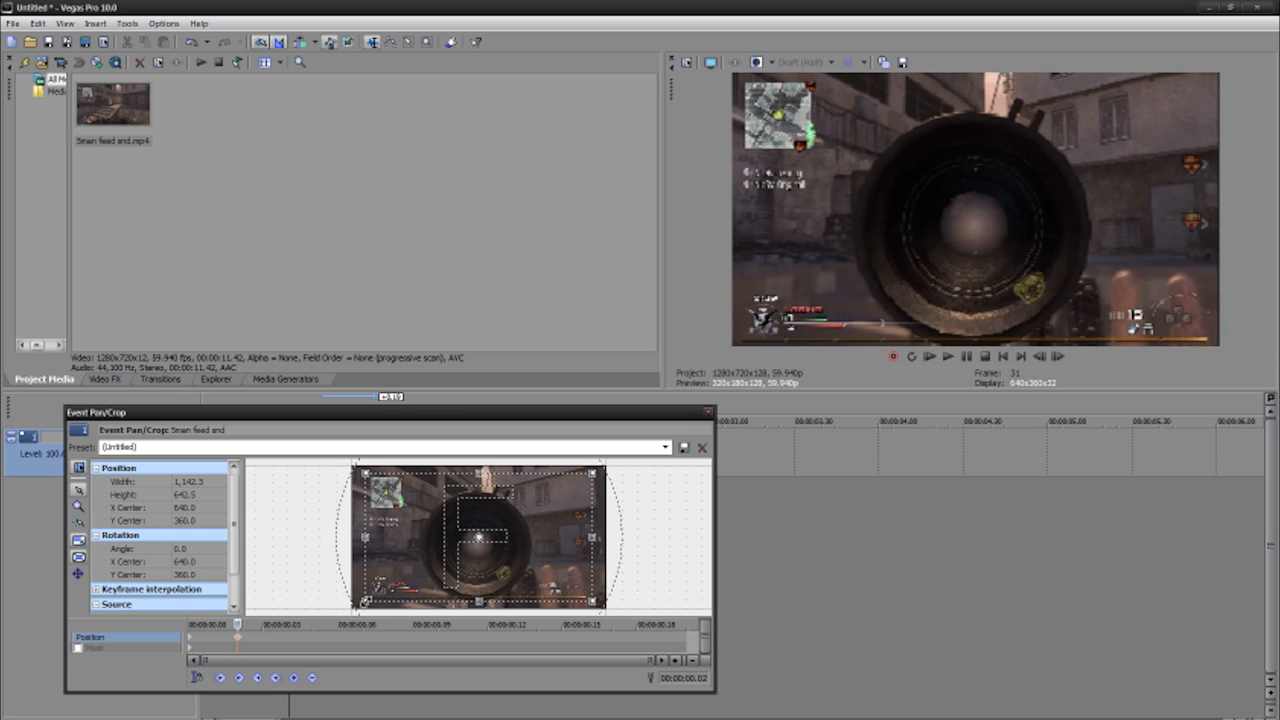
left_click(292, 639)
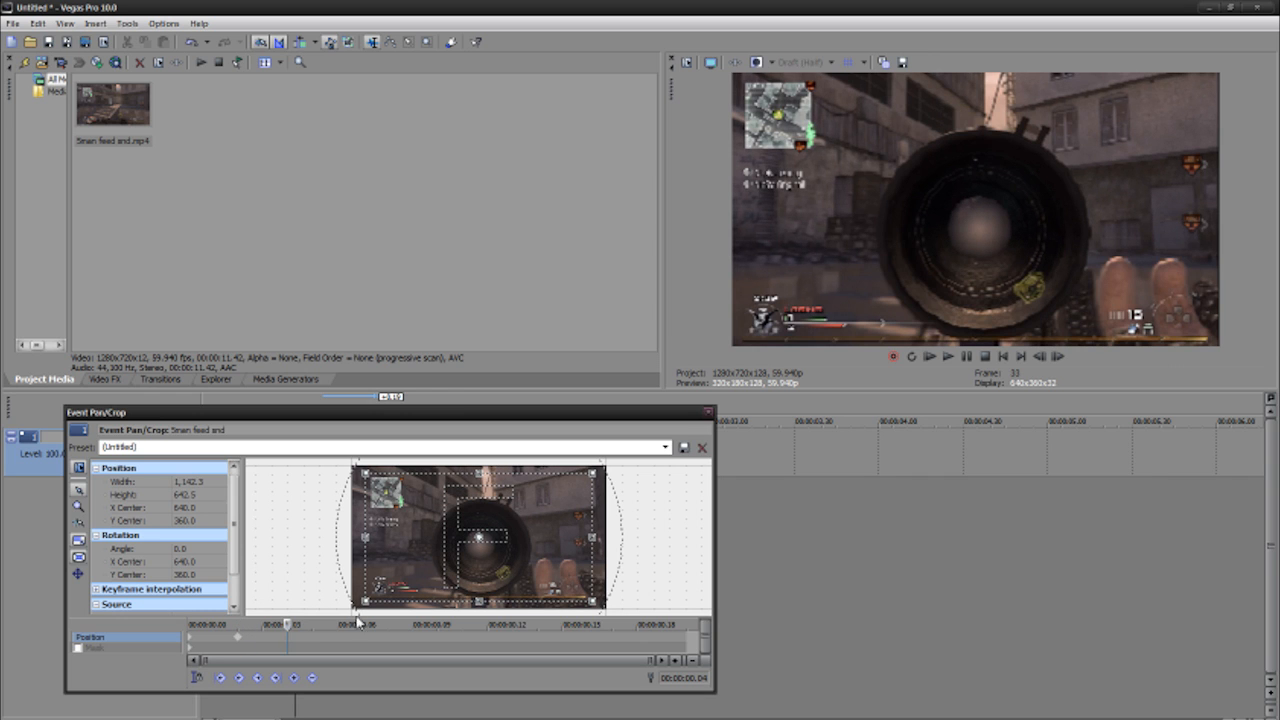
left_click_drag(452, 564, 464, 570)
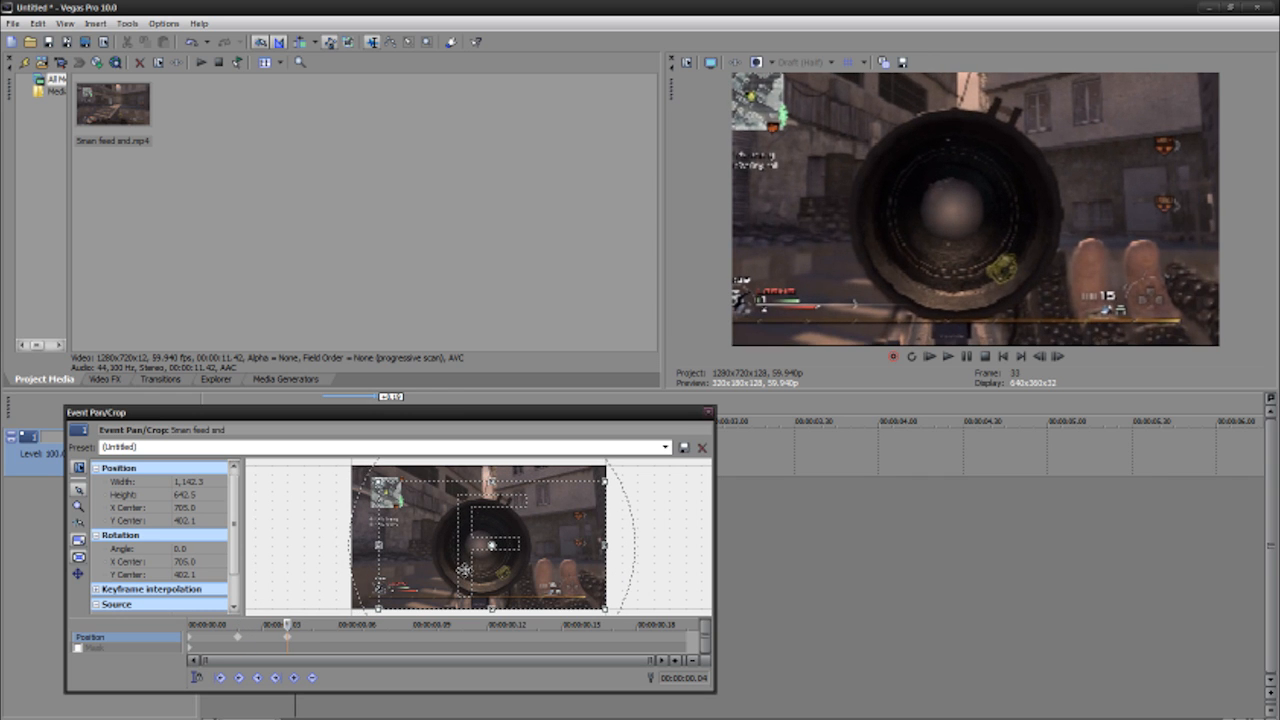
Step back and forth between the Pan/Crop keyframes at frames 2 and 4 to examine how the framing moves.
left_click(236, 641)
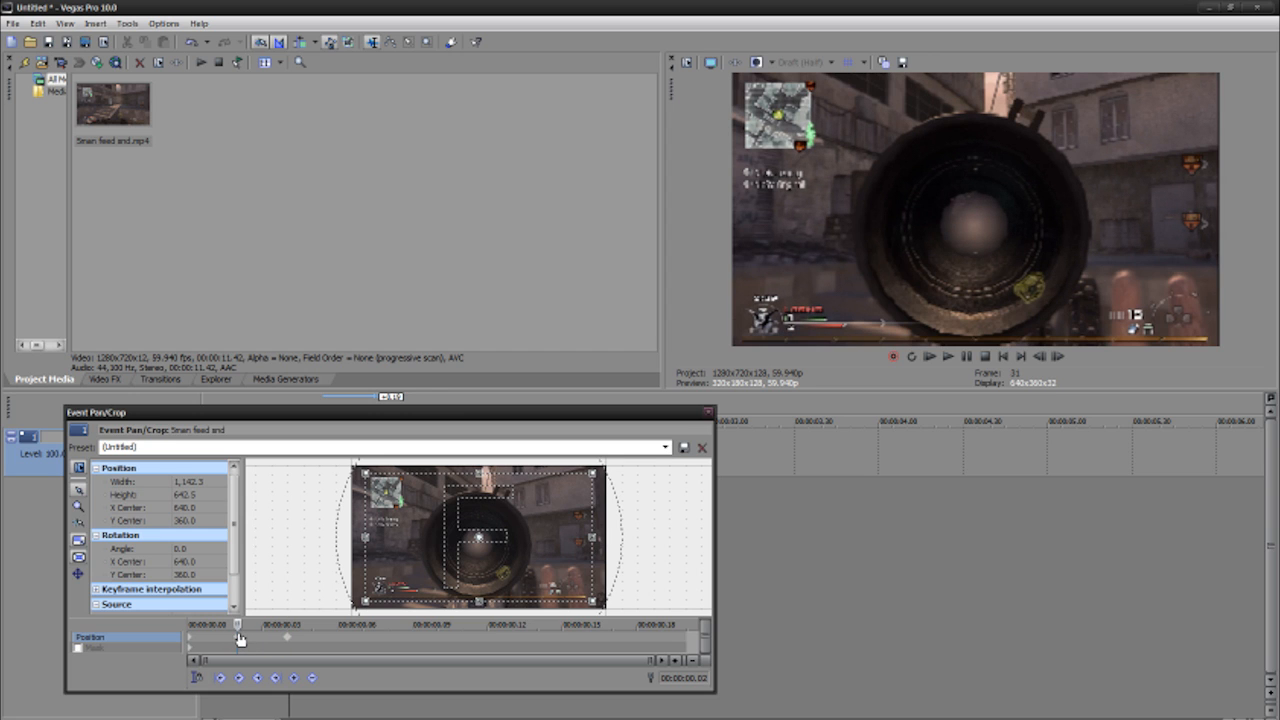
key("Right")
key("Right")
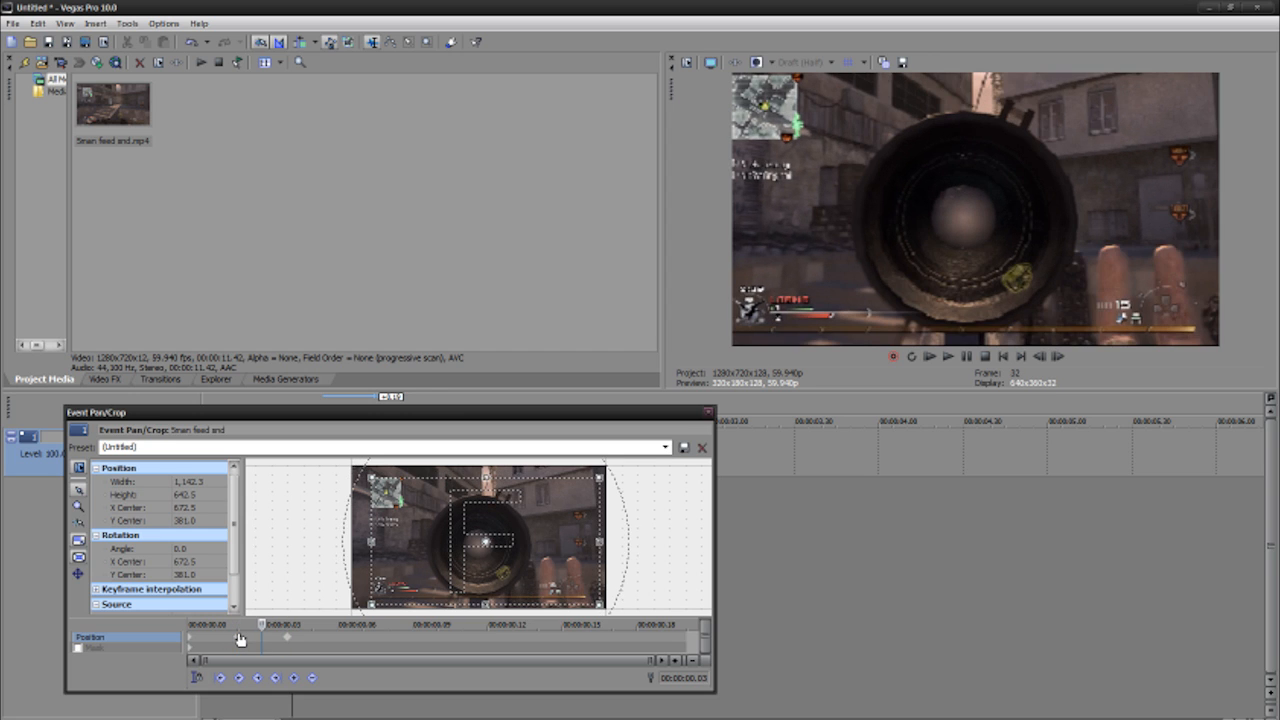
key("Left")
key("Left")
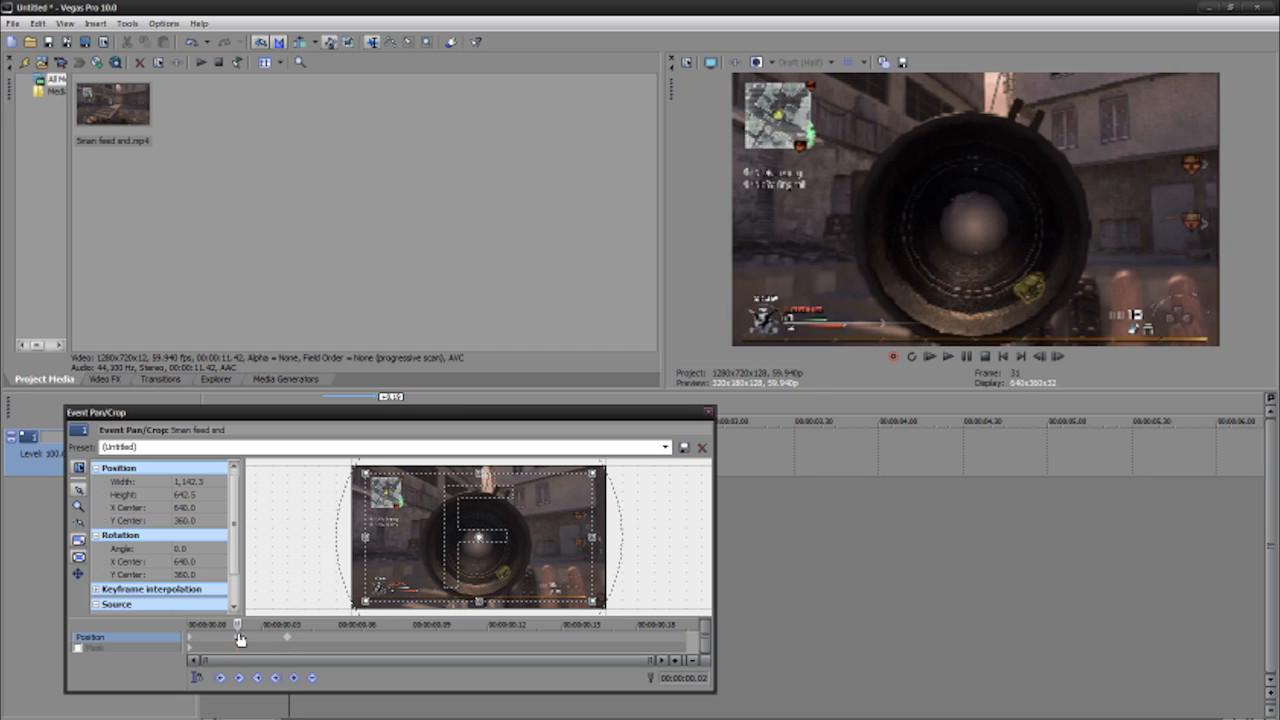
key("Right")
key("Right")
key("Left")
key("Left")
key("Right")
key("Right")
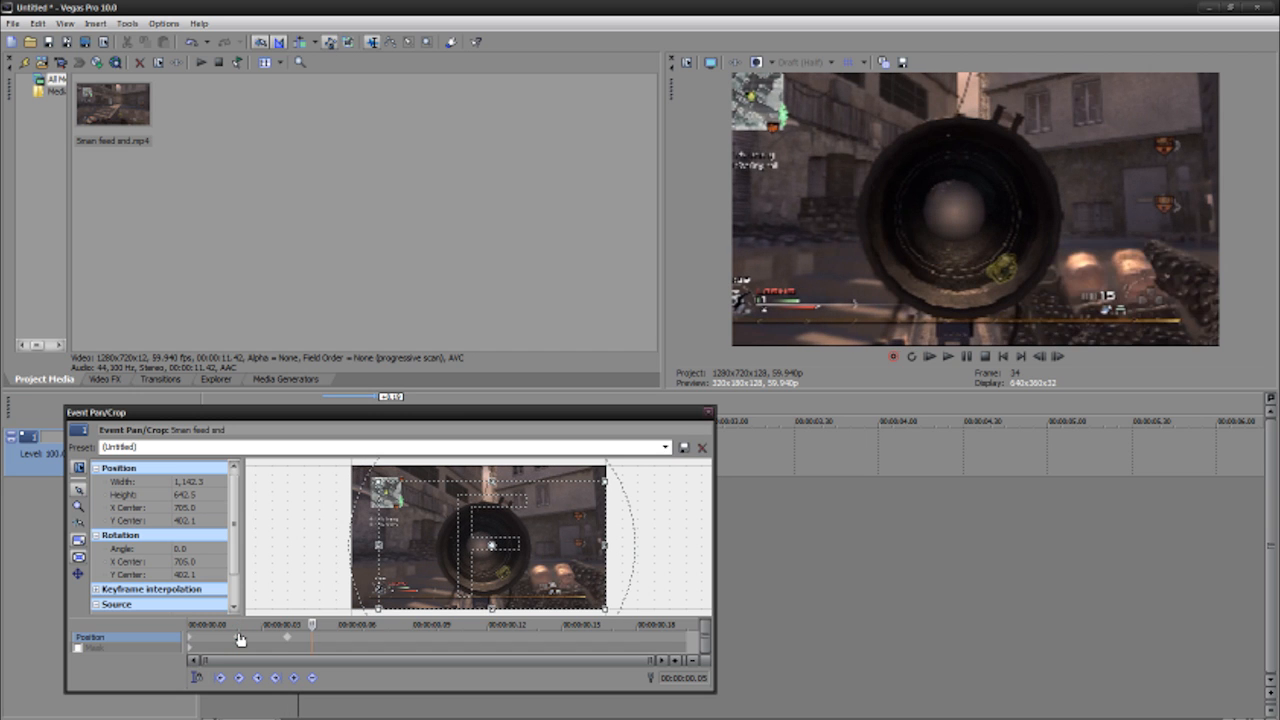
key("Left")
key("Left")
key("Left")
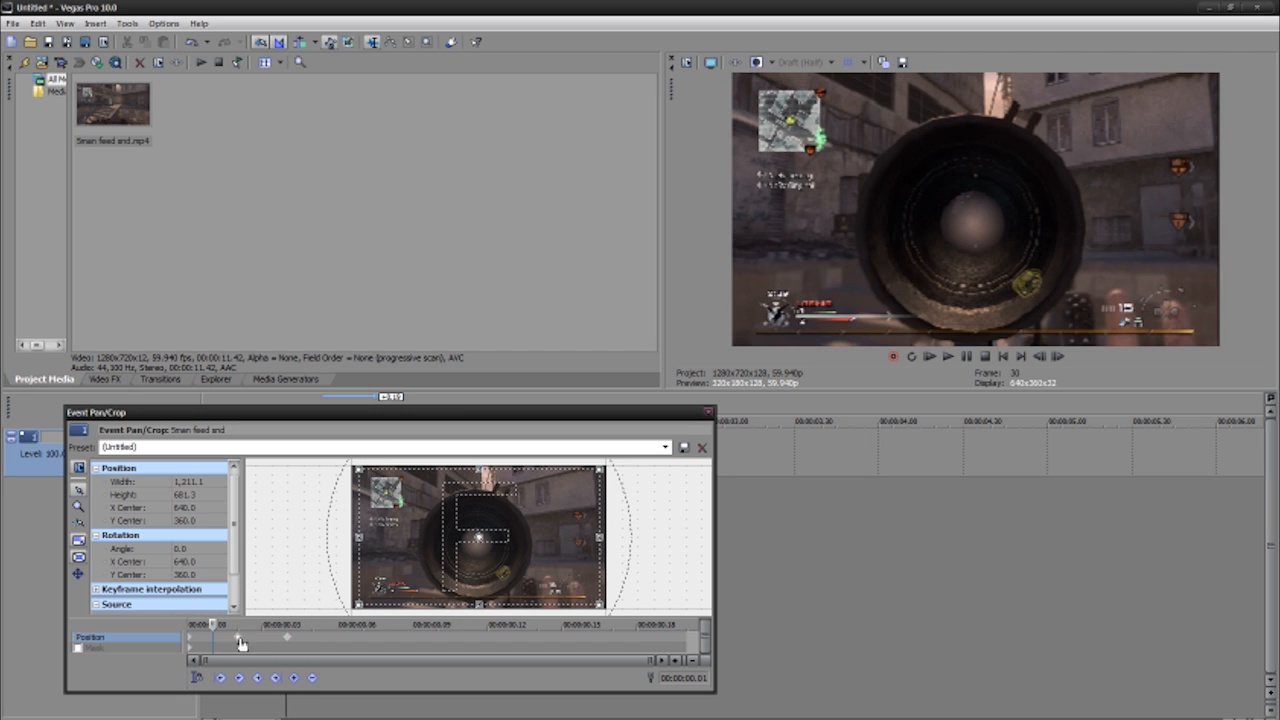
key("Right")
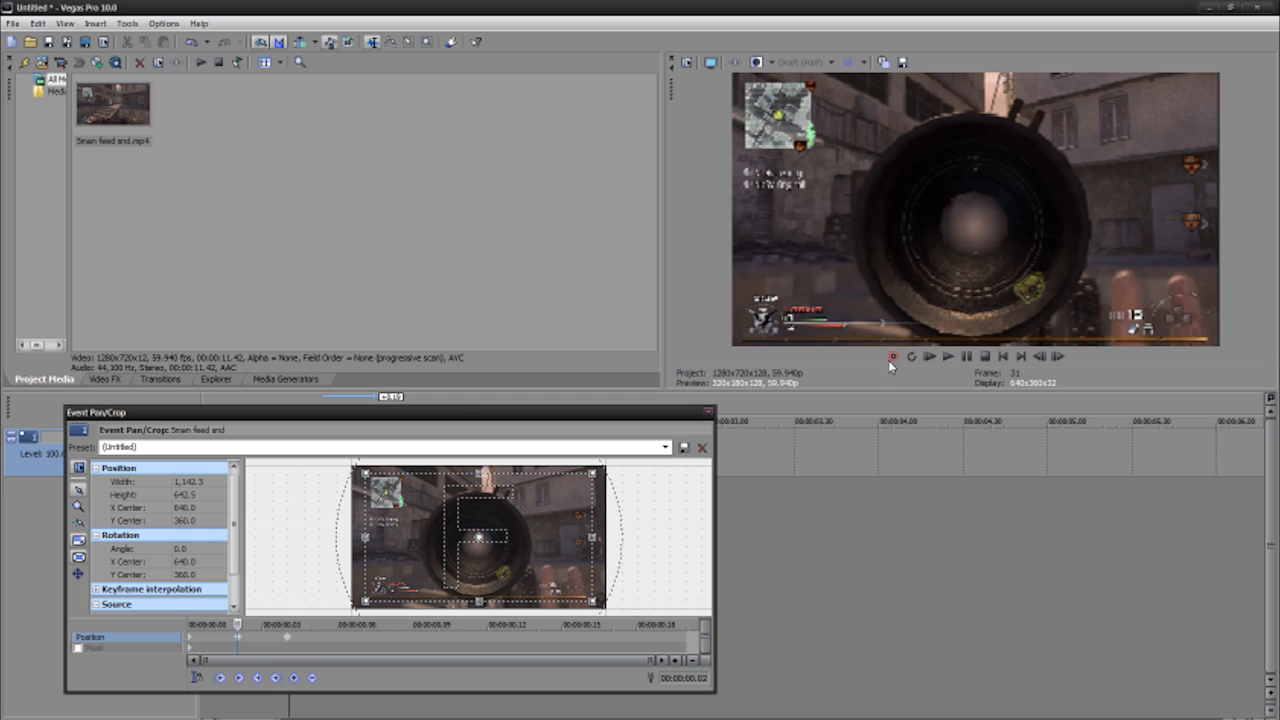
left_click(285, 640)
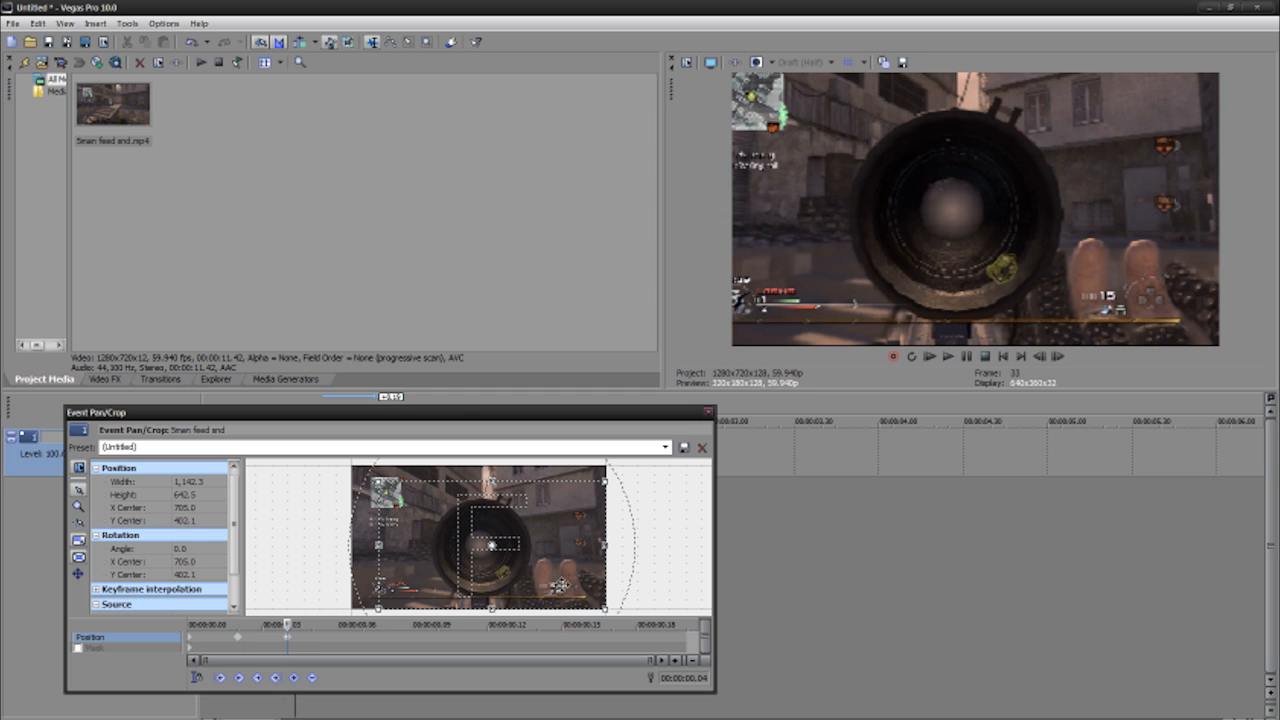
left_click(240, 641)
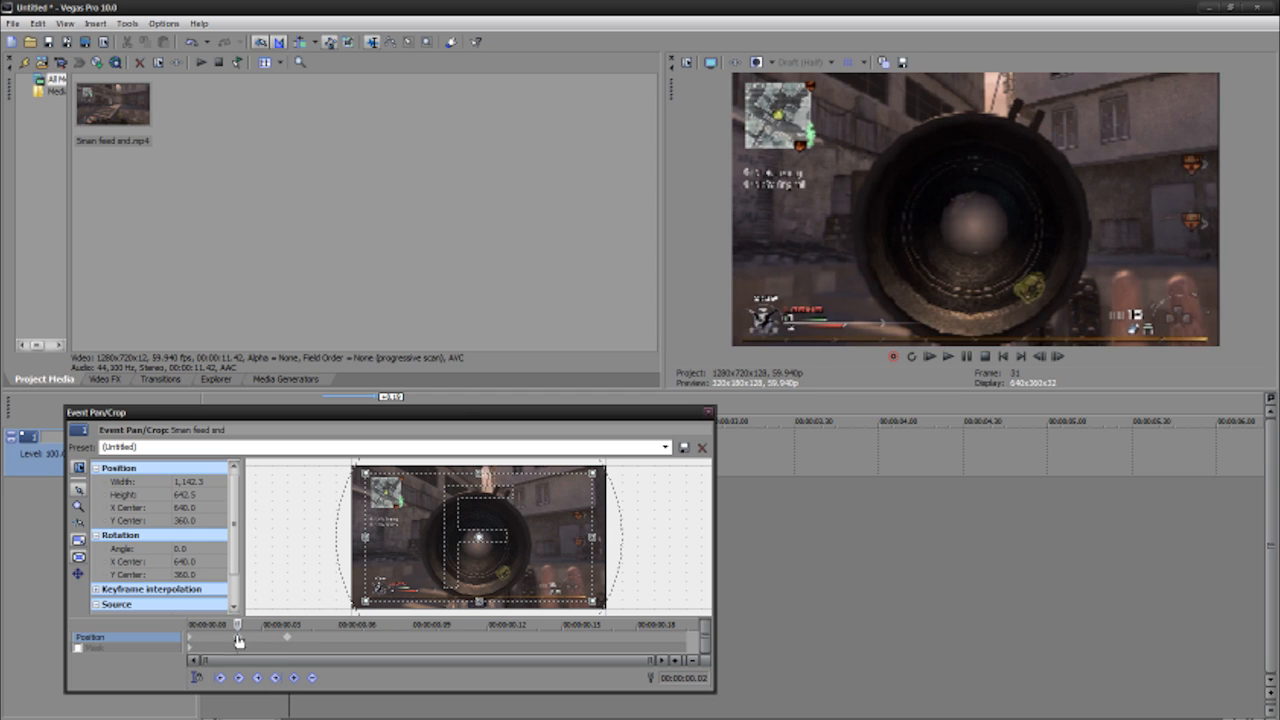
key("Right")
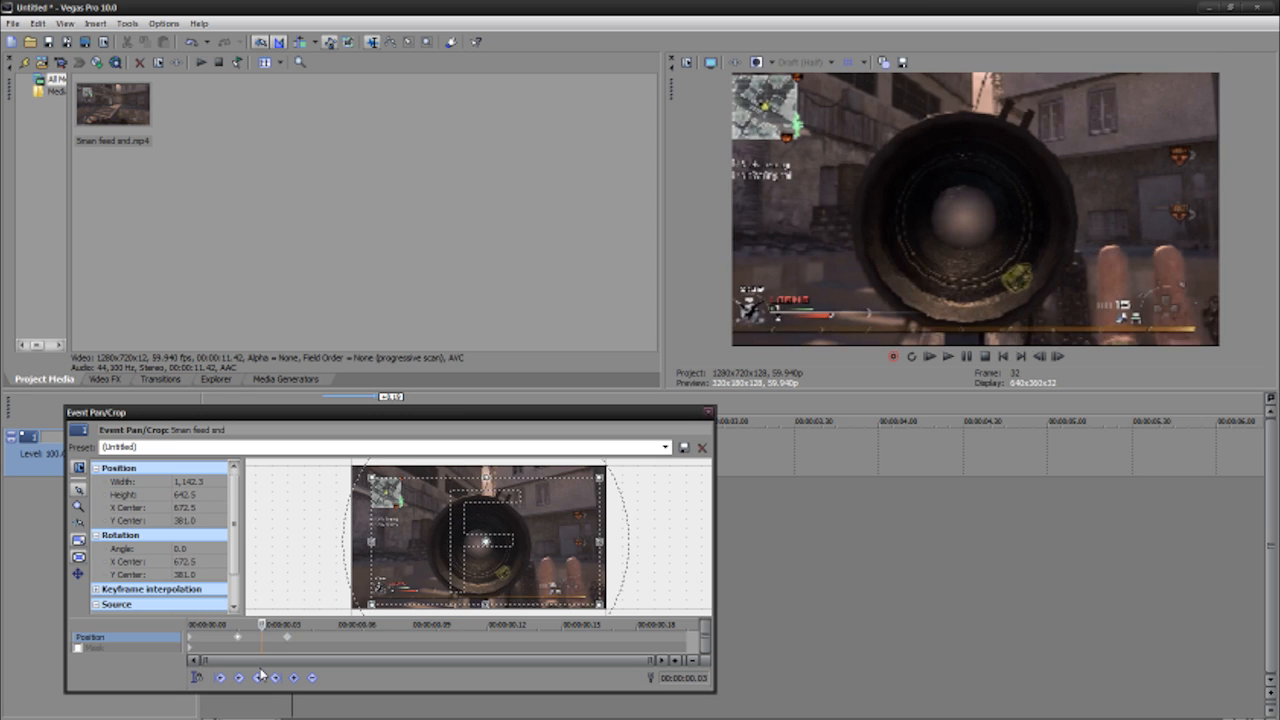
left_click(258, 677)
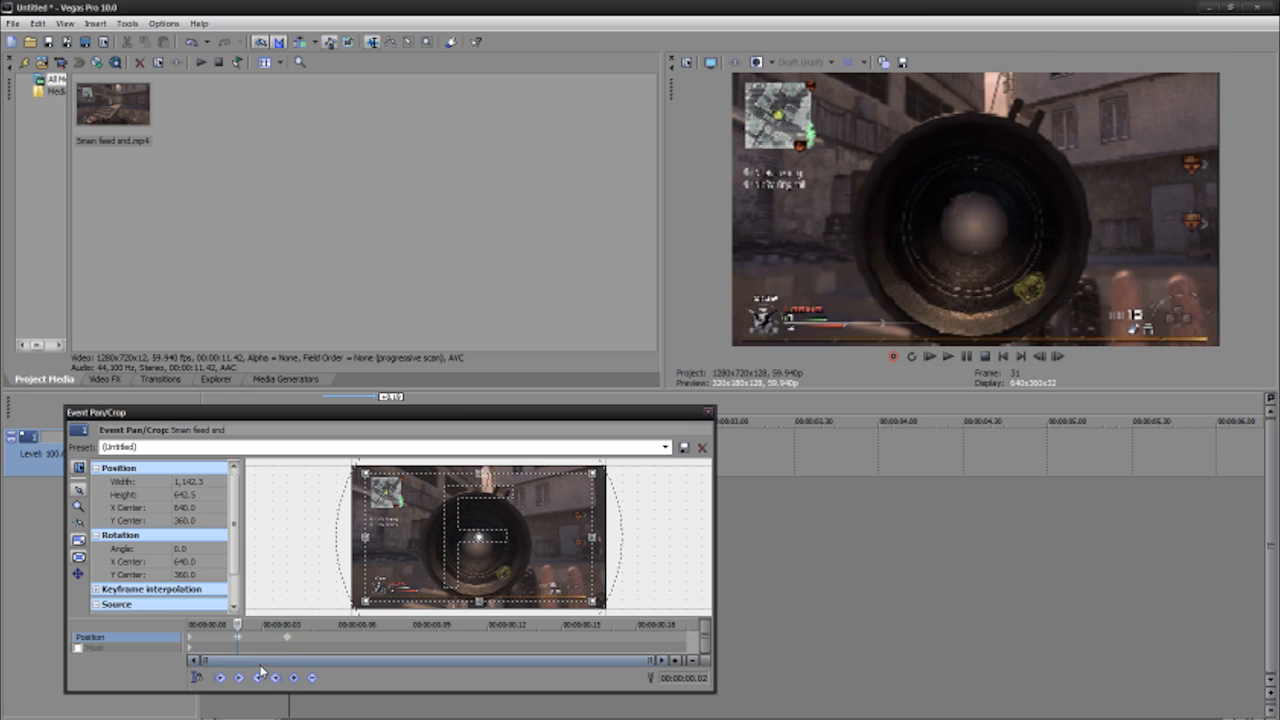
Try moving the position keyframe at frame 4 out to frame 7 and play from the frame 2 keyframe.
left_click(287, 641)
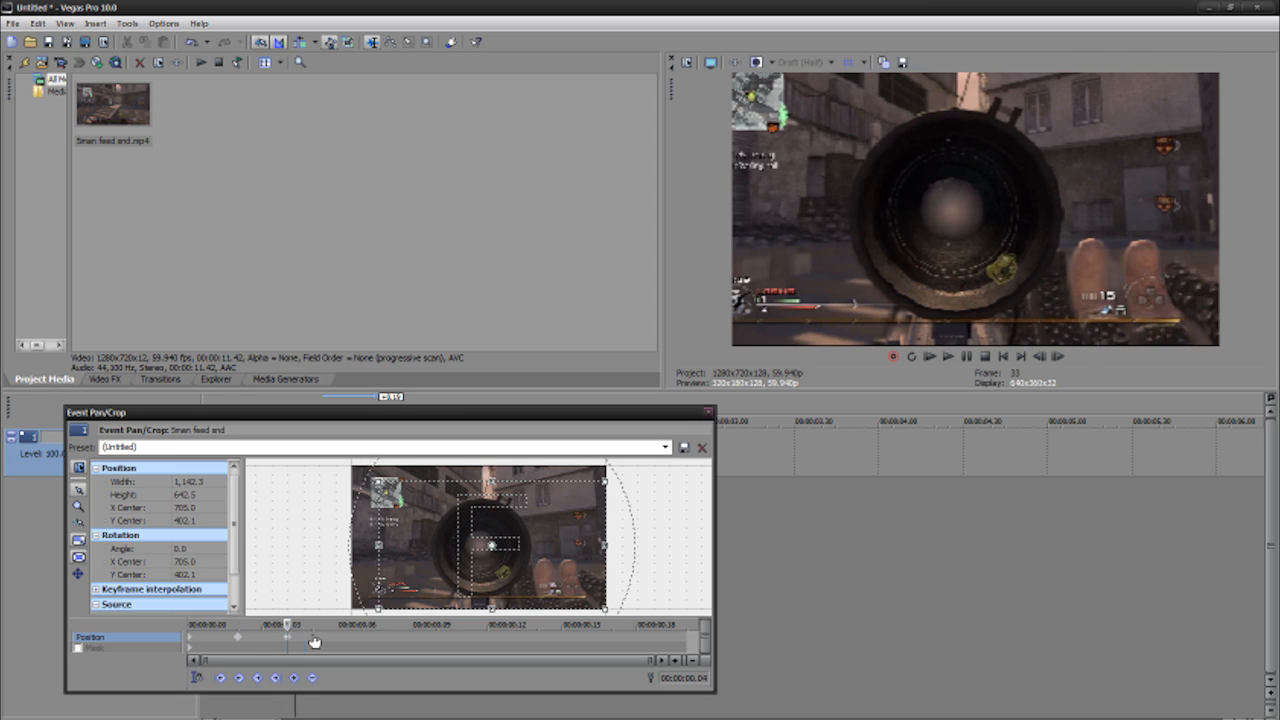
left_click_drag(313, 640, 363, 640)
left_click(237, 640)
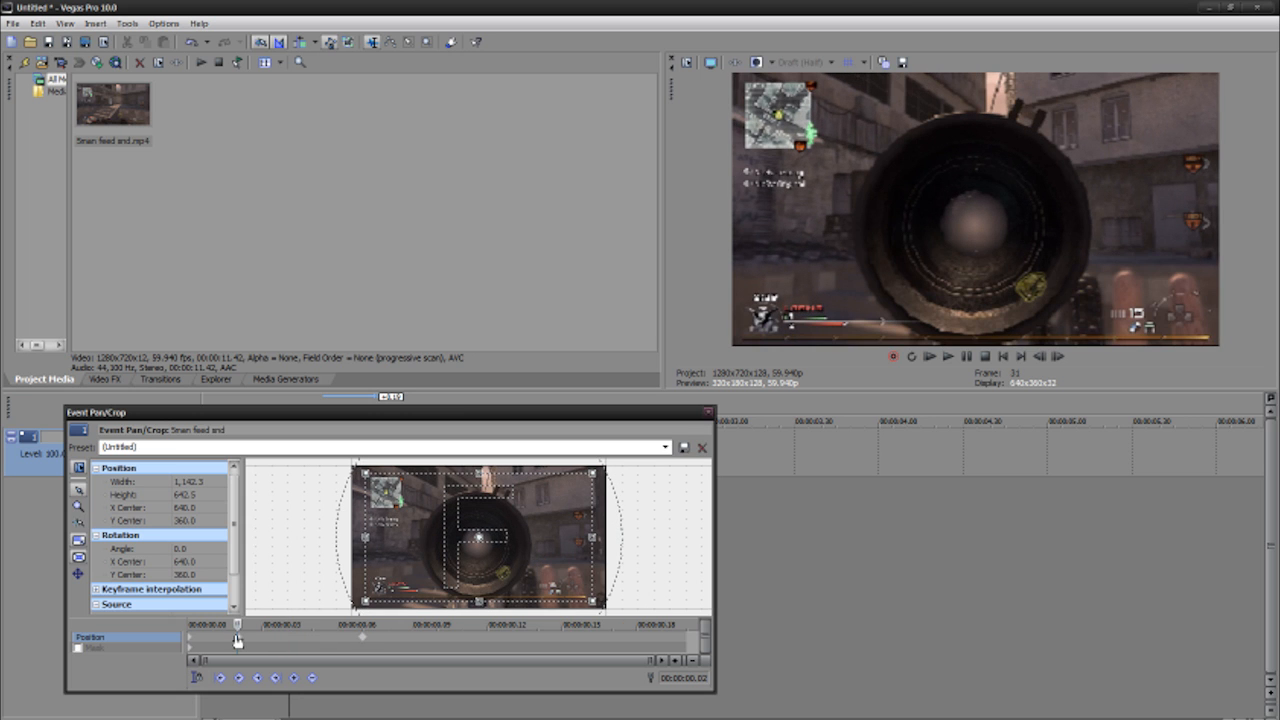
key("space")
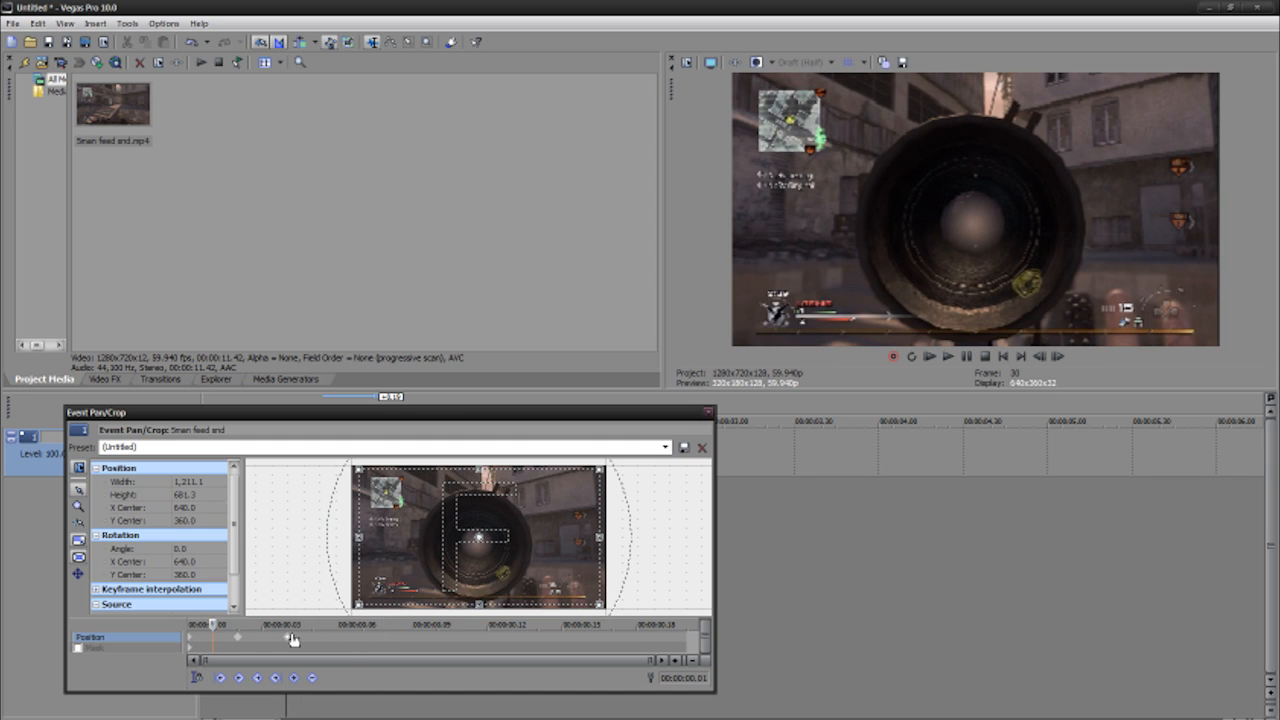
Compare the preview frame by frame from 00:00:00.02 to 00:00:00.04 to check the shake motion with two-frame spacing.
left_click(236, 645)
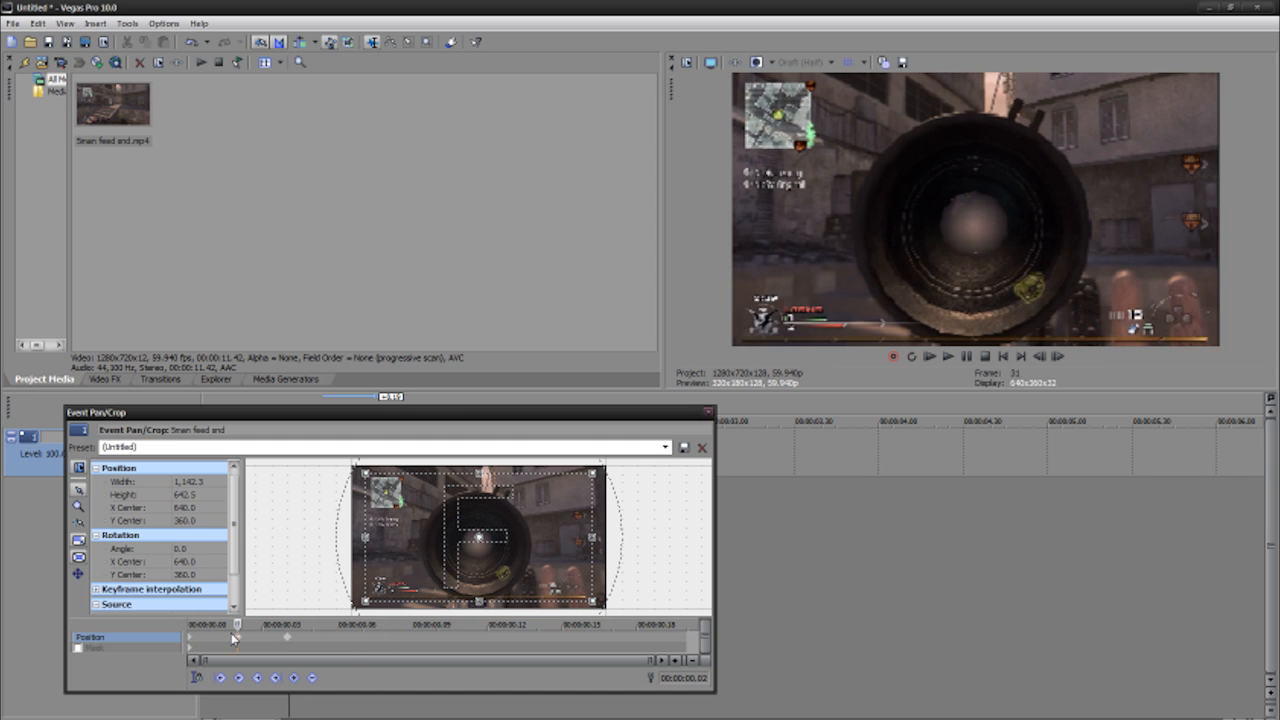
key("Right")
key("Right")
key("Left")
key("Left")
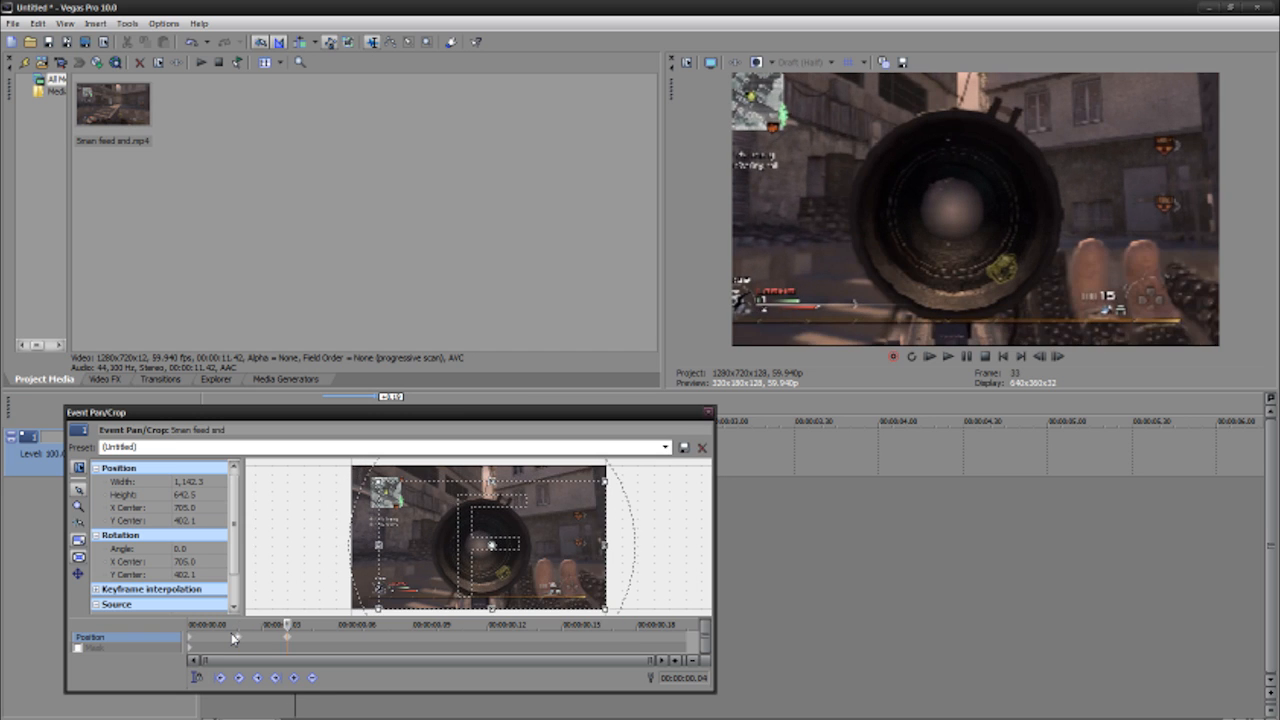
key("Right")
key("Right")
key("Left")
key("Left")
Add a position keyframe at frame 6 with the crop center moved up and left to about 567, 326.
key("Right")
key("Right")
key("Right")
key("Right")
left_click_drag(442, 546, 411, 531)
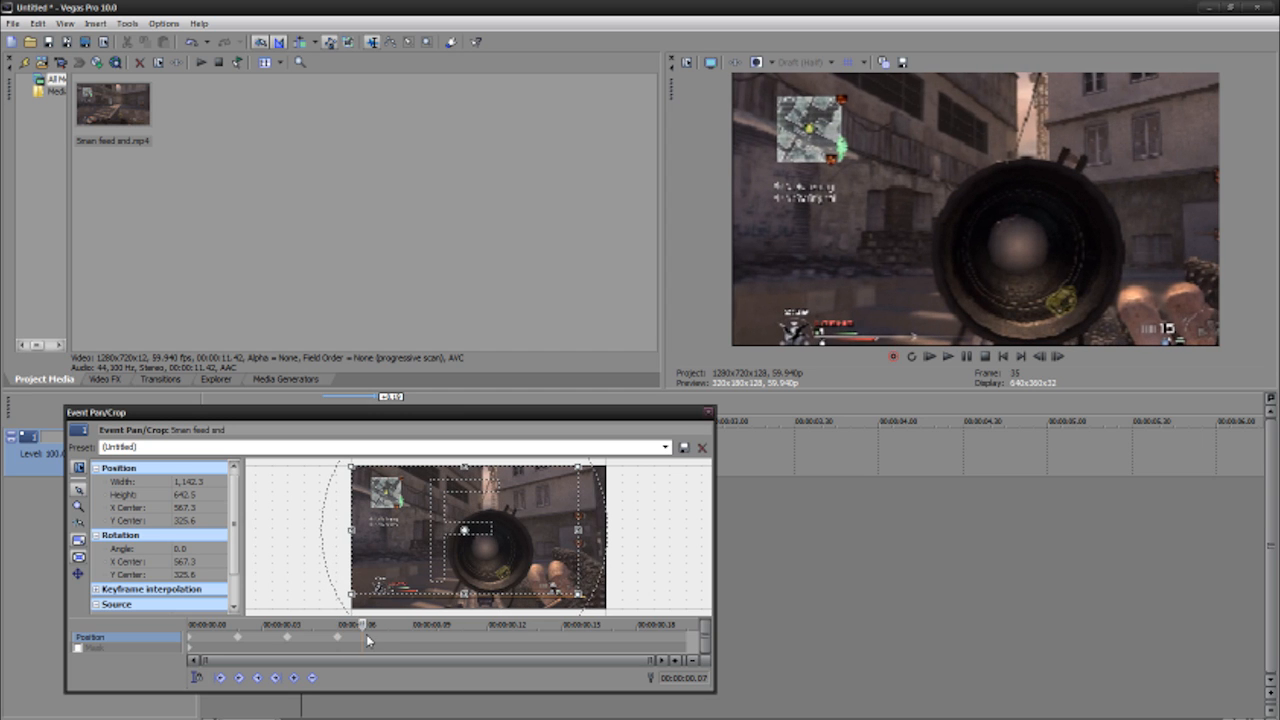
Continue the shake with position keyframes at frames 8 and 10, moving the crop center to about 713, 326 at frame 10.
key("Right")
key("Right")
left_click_drag(384, 574, 479, 566)
left_click(435, 638)
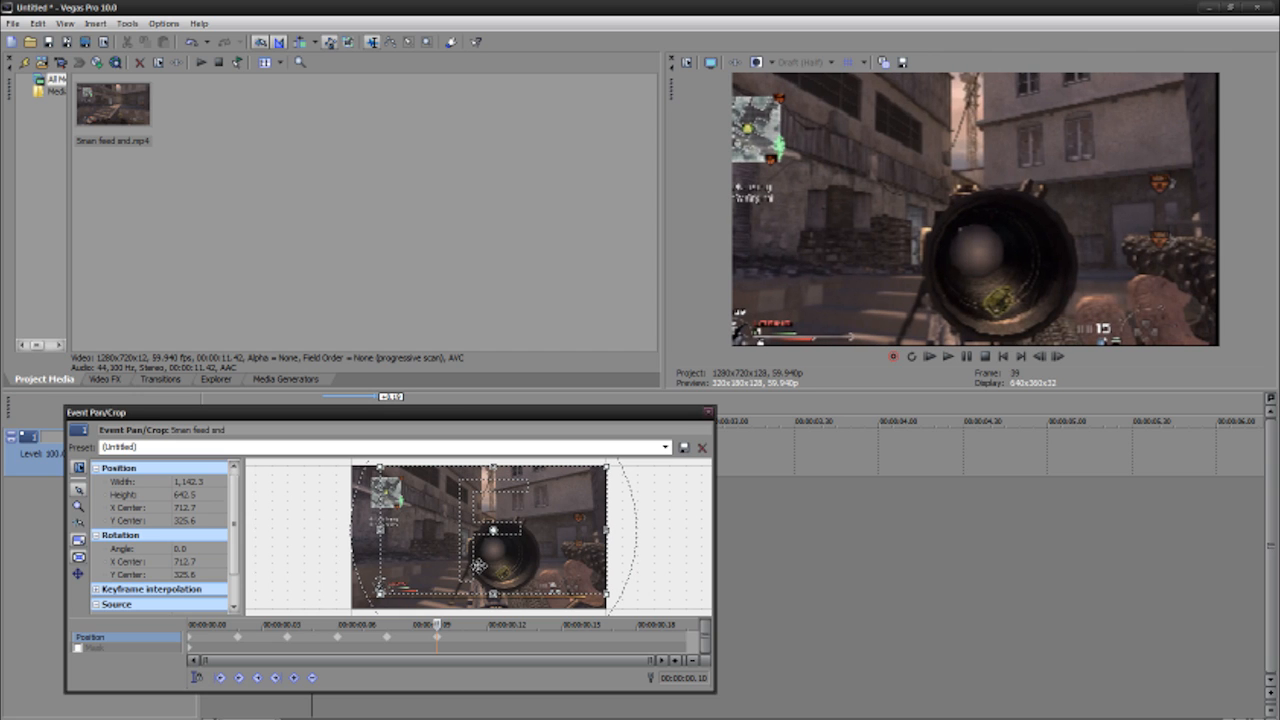
Restore the full 1,280 x 720 framing with a position keyframe at 00:00:00.13.
left_click(489, 644)
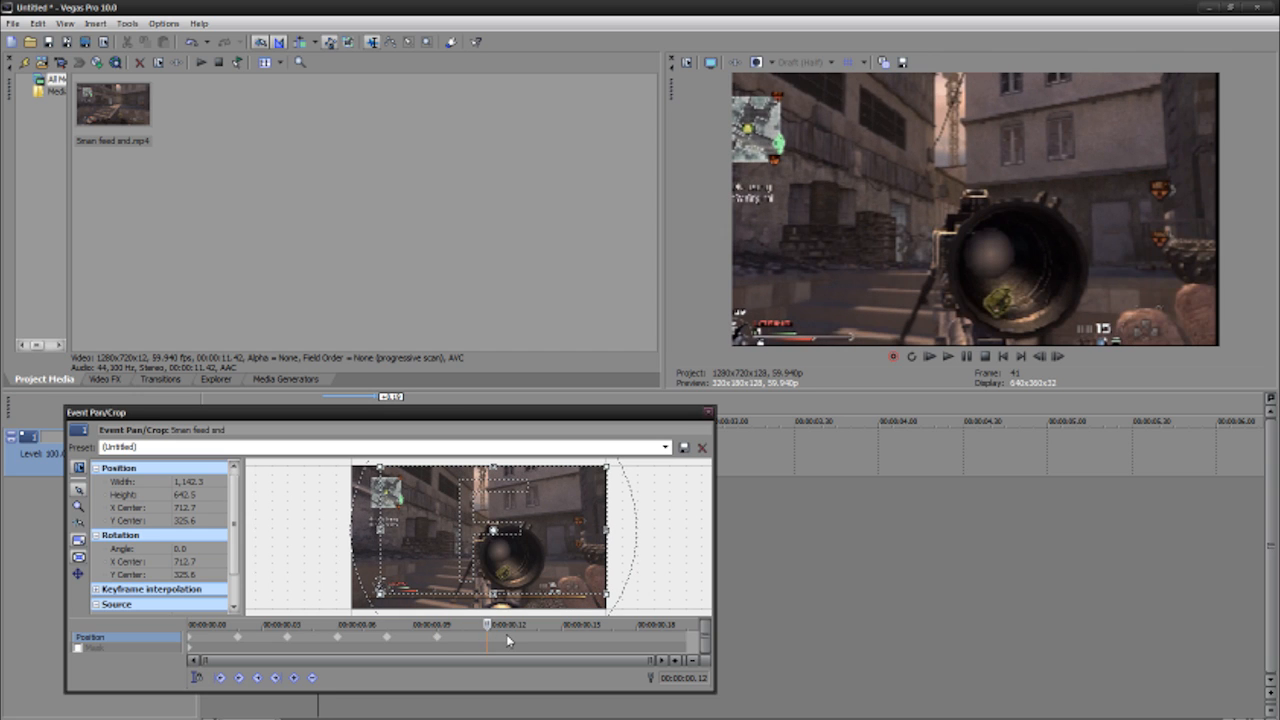
left_click(512, 640)
right_click(489, 567)
left_click(505, 577)
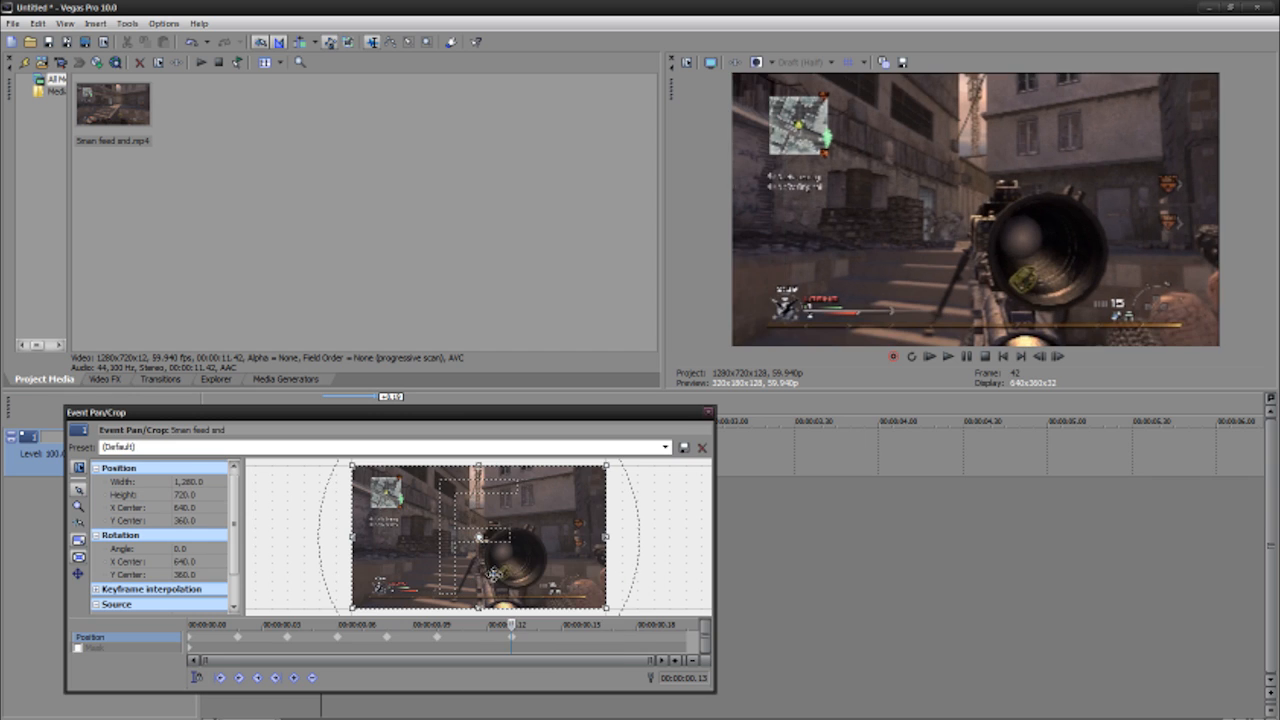
Close Event Pan/Crop, mark the middle segment as the loop region, and play it from 00:00:00.29 to check the shake.
left_click_drag(334, 502, 282, 500)
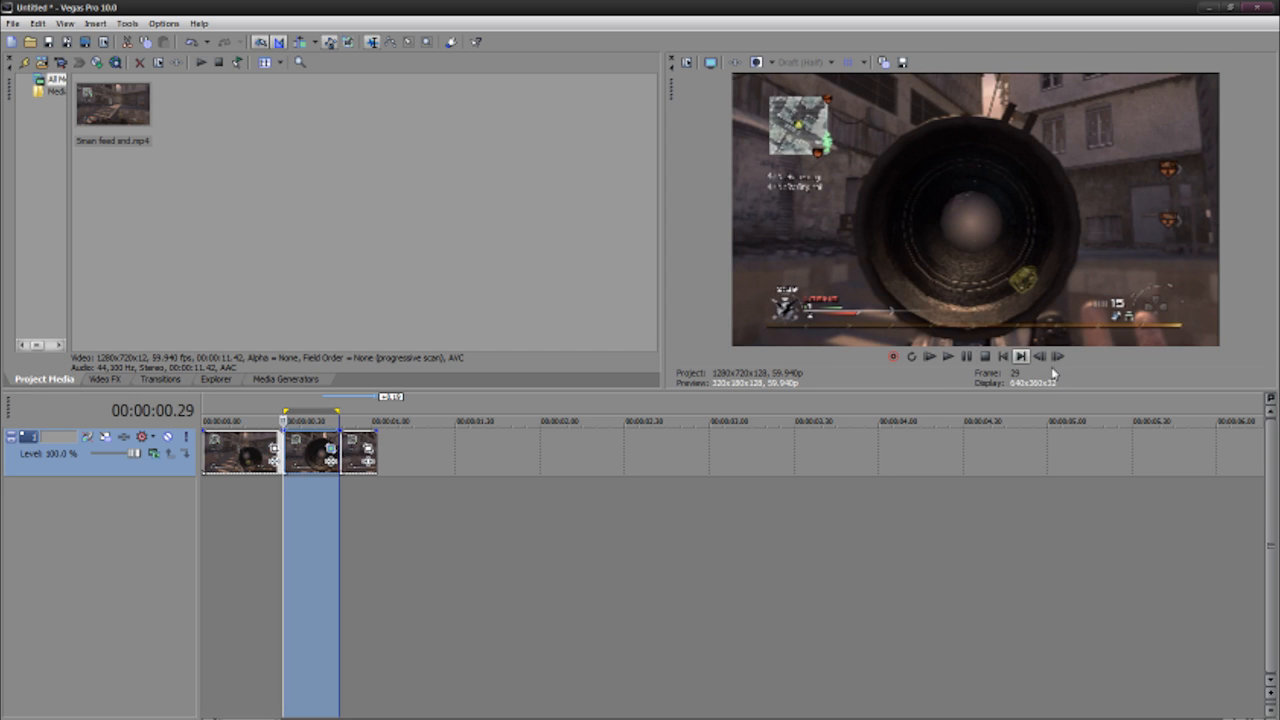
left_click(287, 547)
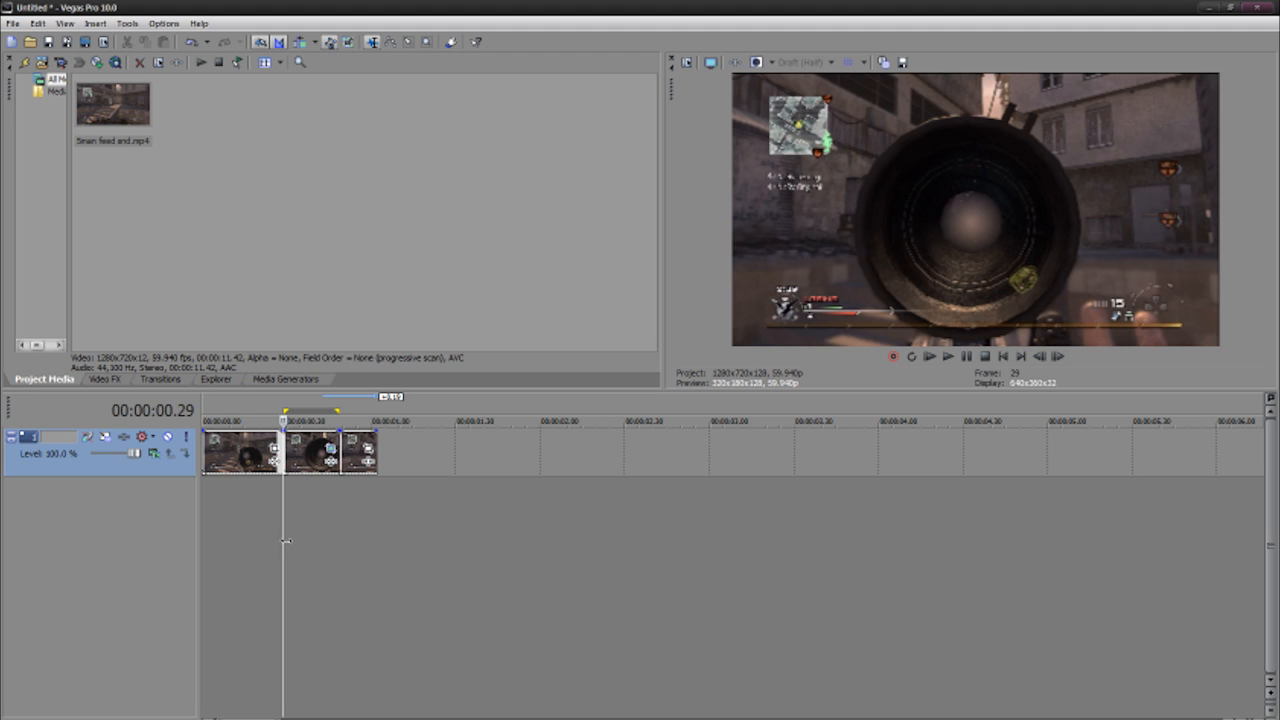
key("space")
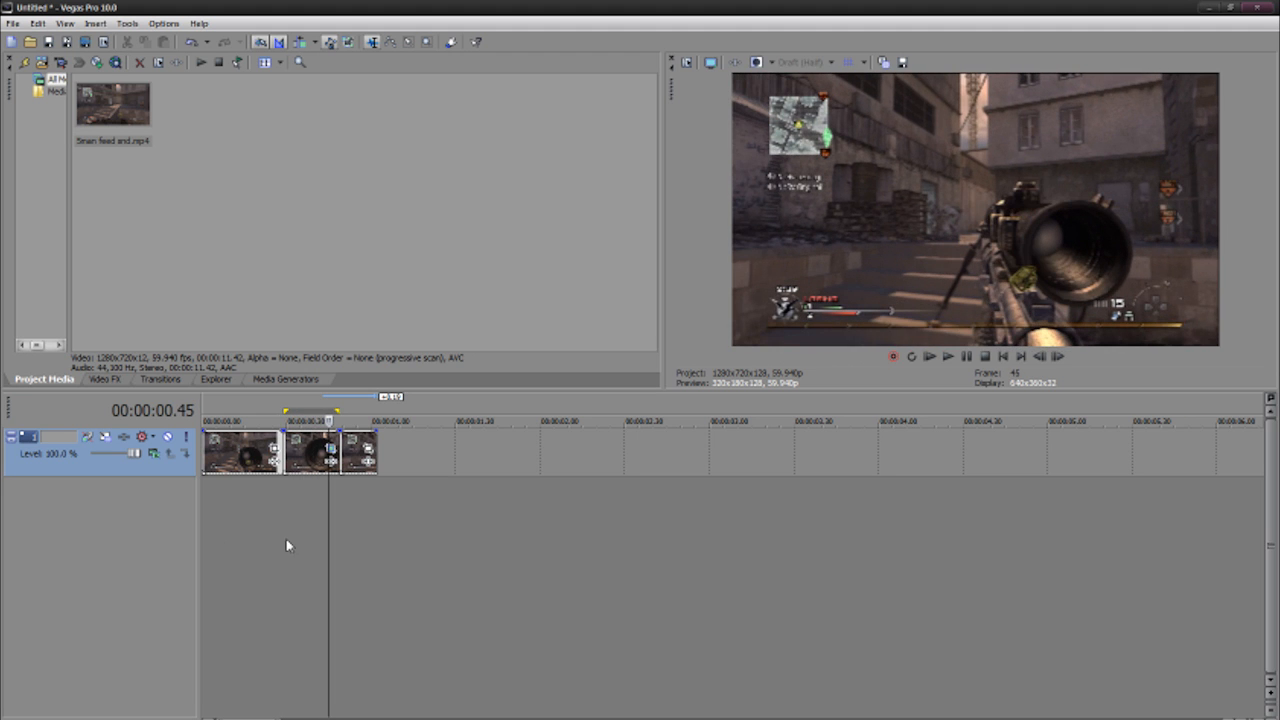
key("space")
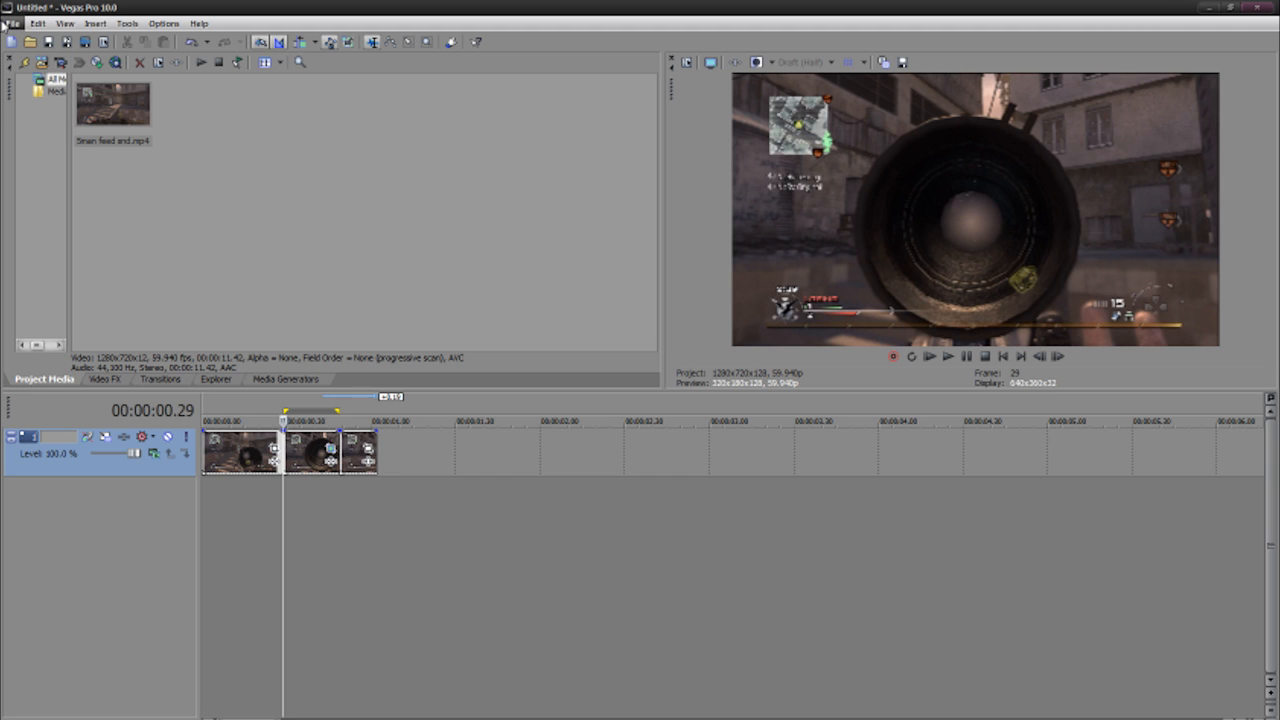
Set the project's Stereoscopic 3D mode to Anaglyphic (red/cyan) in the project properties and apply it.
left_click(12, 23)
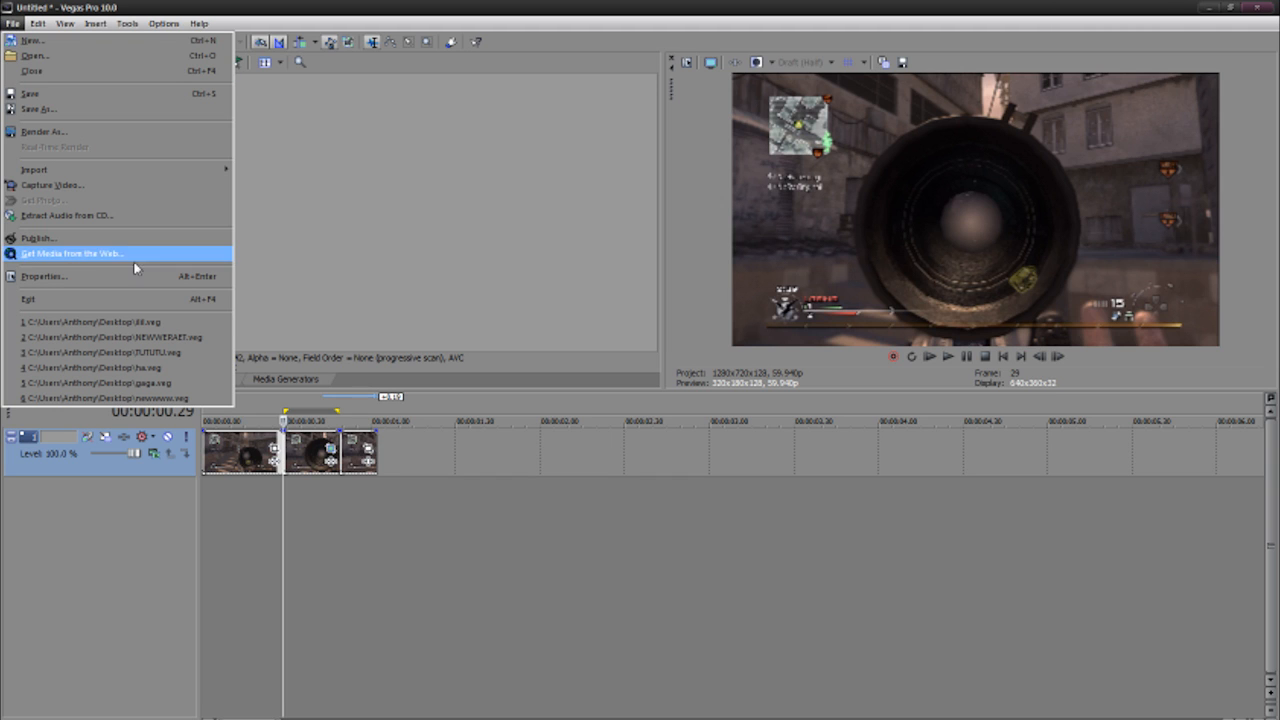
left_click(77, 271)
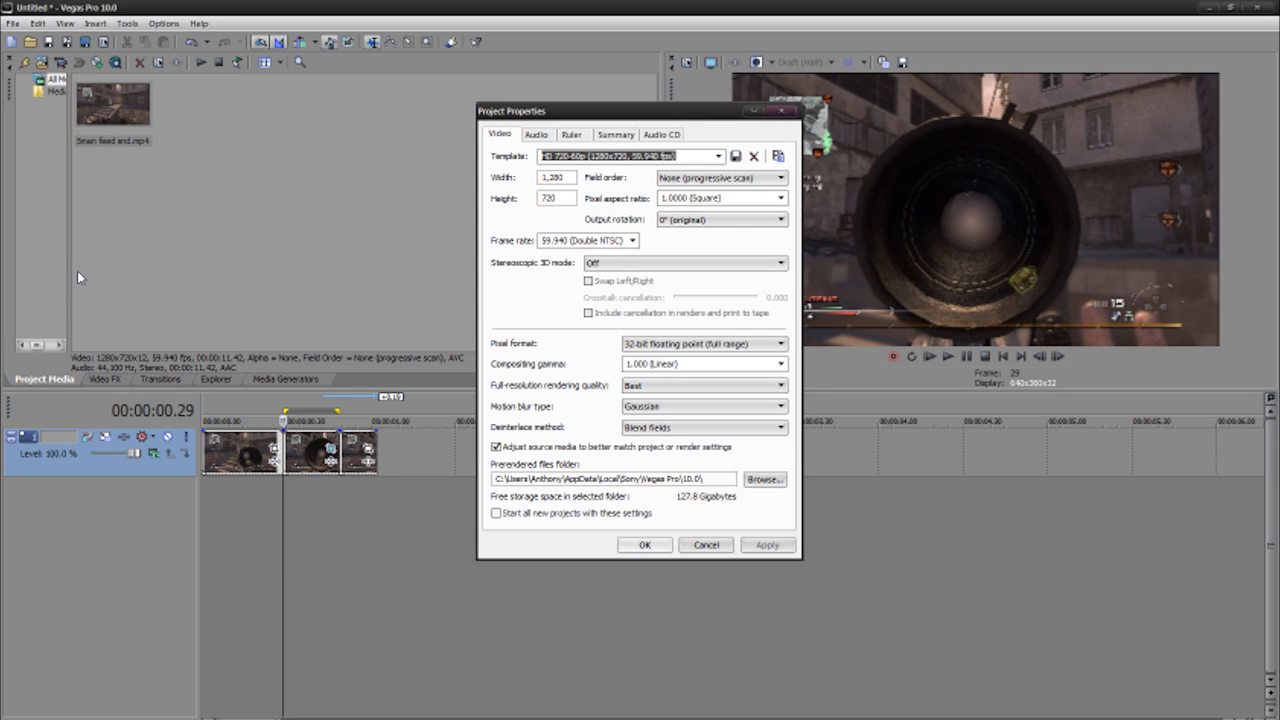
left_click(731, 263)
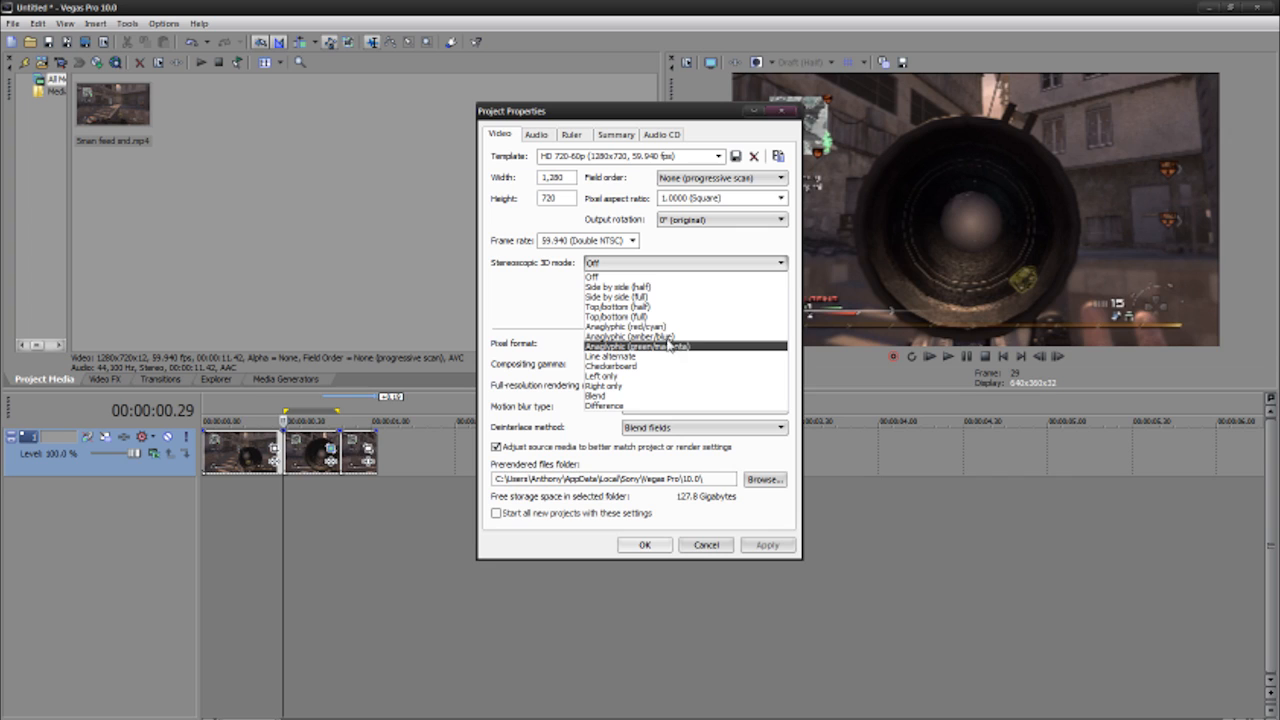
left_click(627, 327)
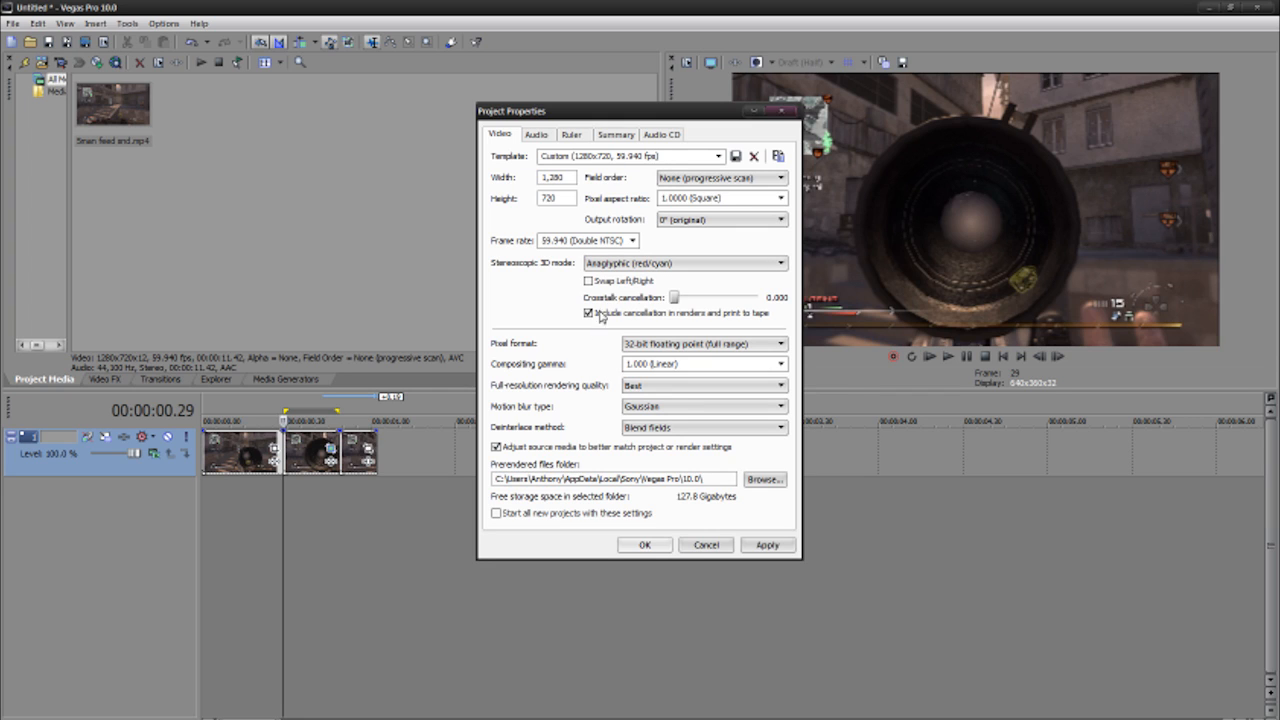
left_click(755, 549)
left_click(632, 547)
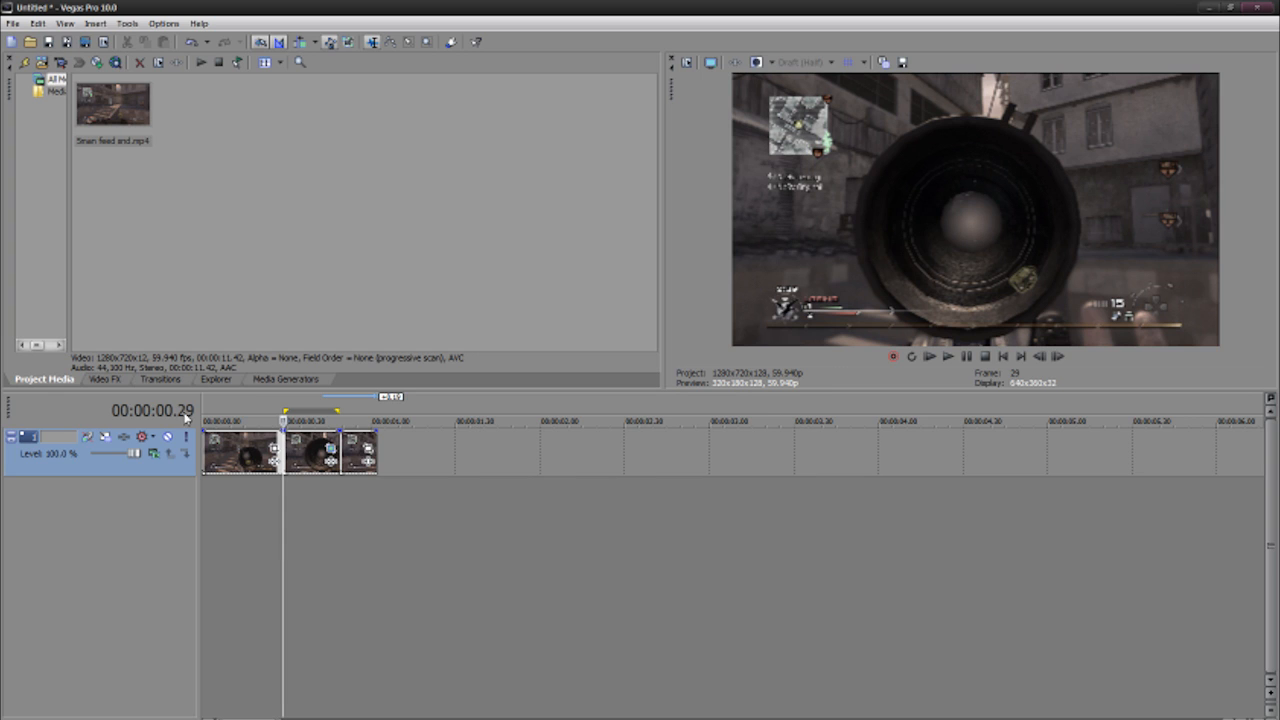
Apply the Color Corrector effect with the Reset to None preset to the video track and raise its saturation.
left_click(118, 380)
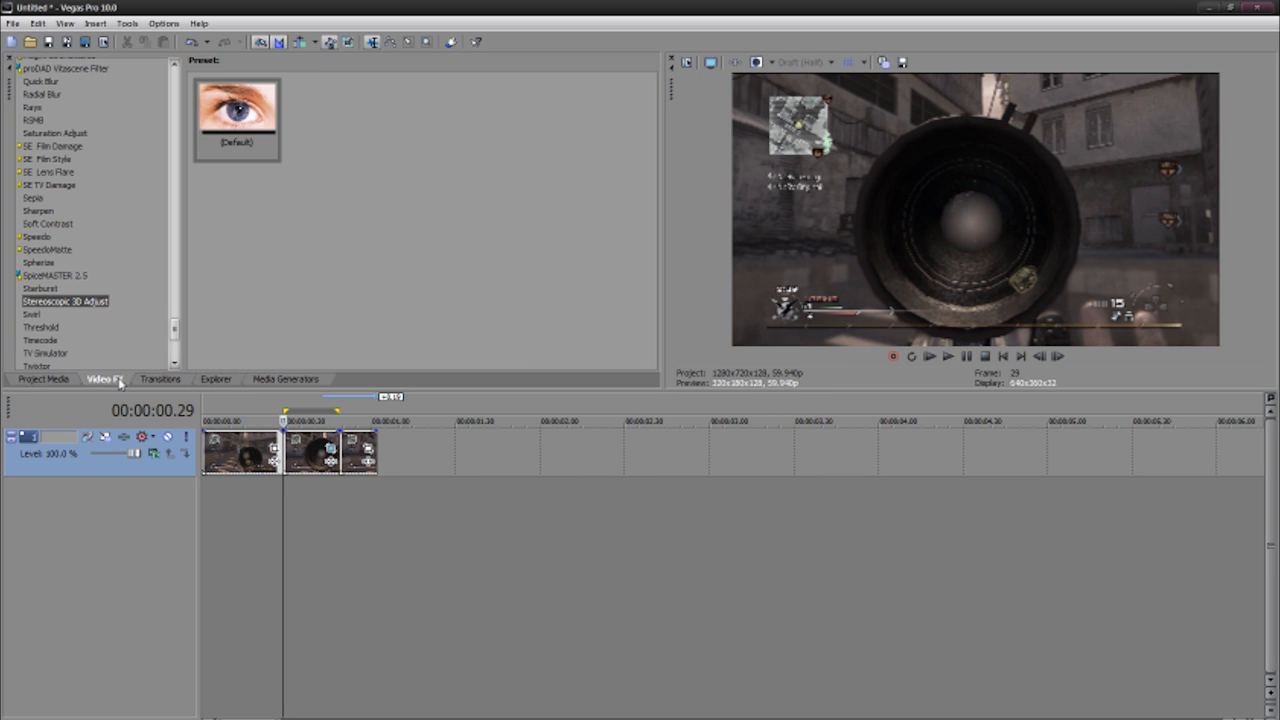
scroll(174, 329, "up", 2)
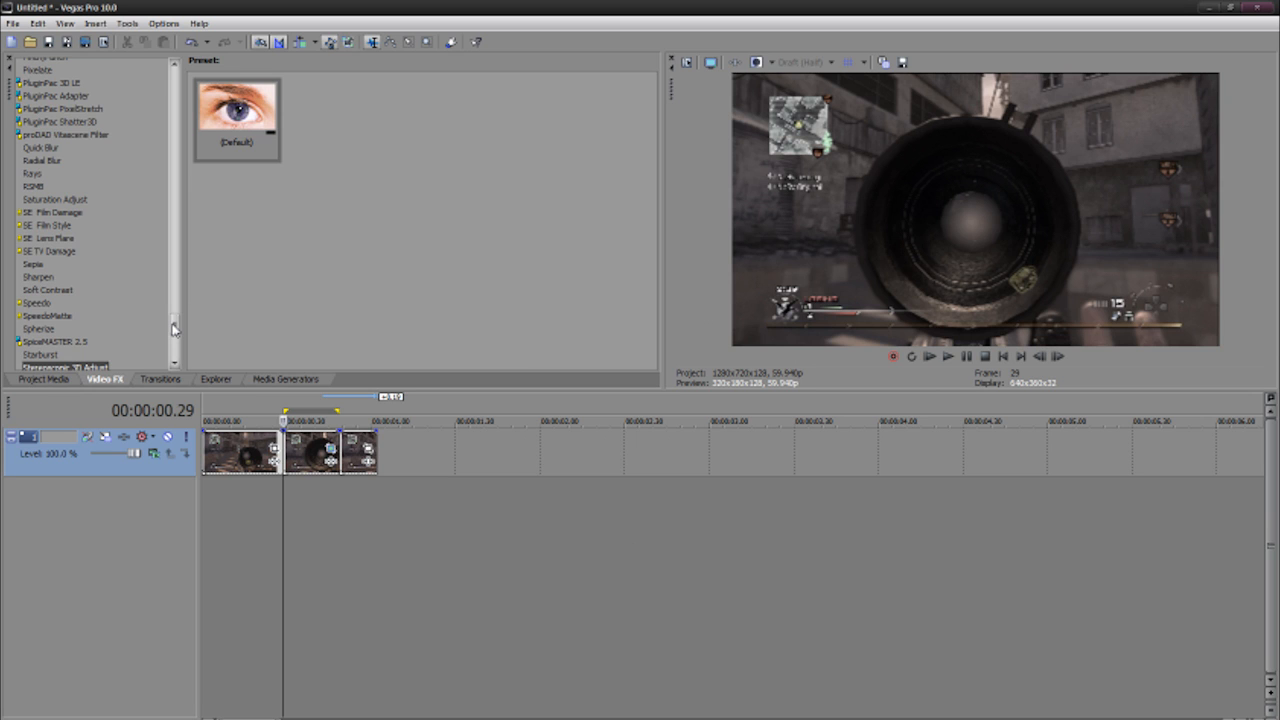
left_click_drag(174, 329, 170, 225)
left_click(34, 318)
left_click_drag(249, 126, 428, 456)
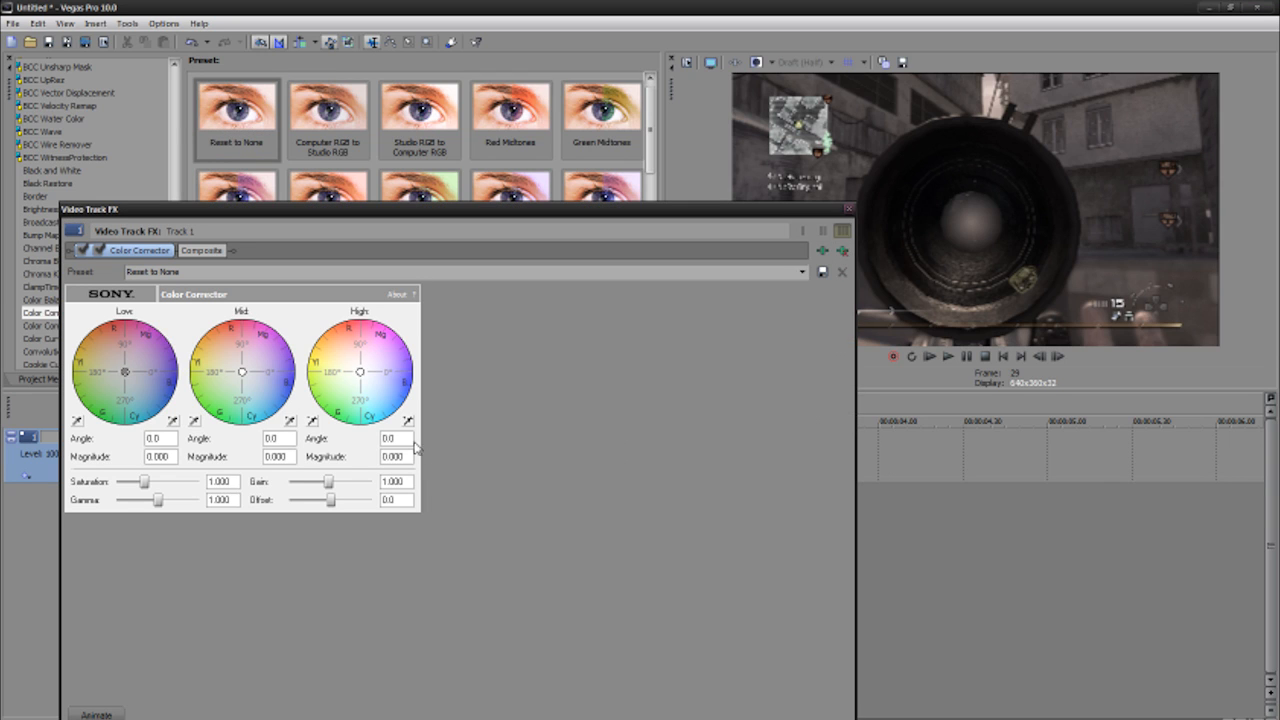
mouse_move(147, 485)
left_mouse_down()
mouse_move(198, 485)
mouse_move(156, 490)
mouse_move(182, 485)
mouse_move(168, 486)
left_mouse_up()
left_click(849, 212)
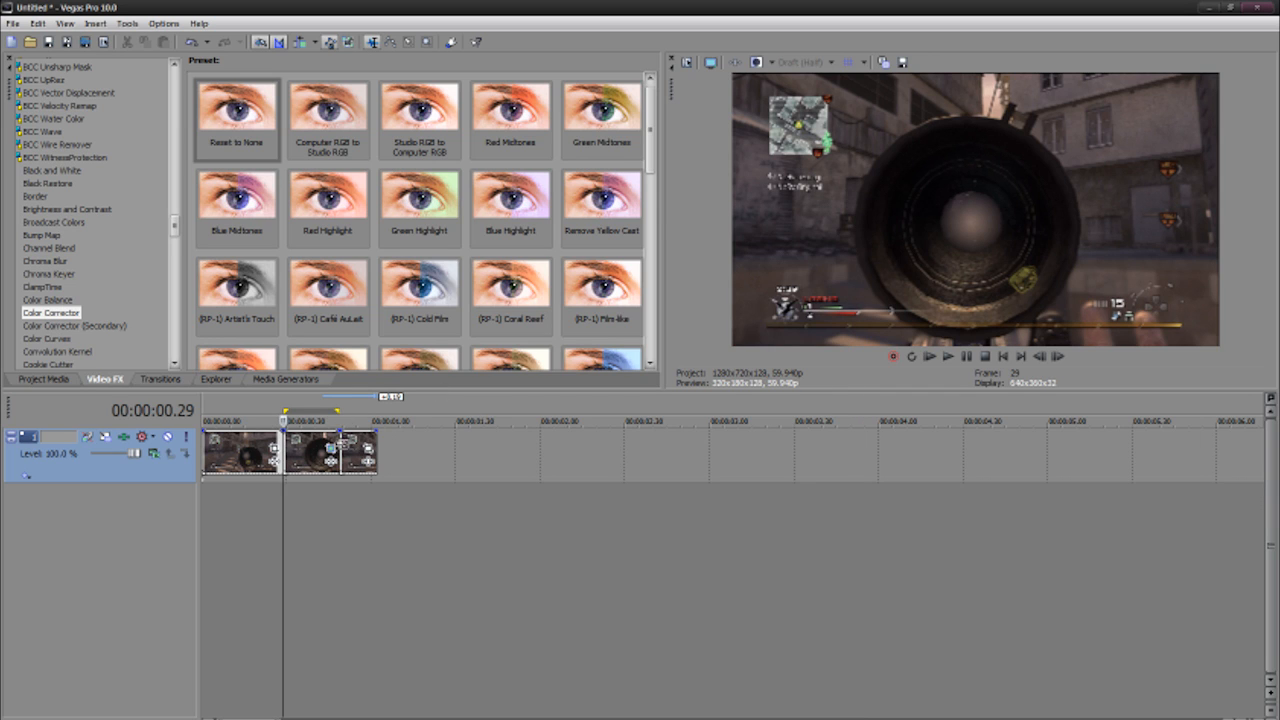
Try the Stereoscopic 3D Adjust effect on the middle segment and expand its Corrections settings.
left_click(339, 452)
left_click(288, 458)
left_click(283, 456)
scroll(176, 232, "up", 20)
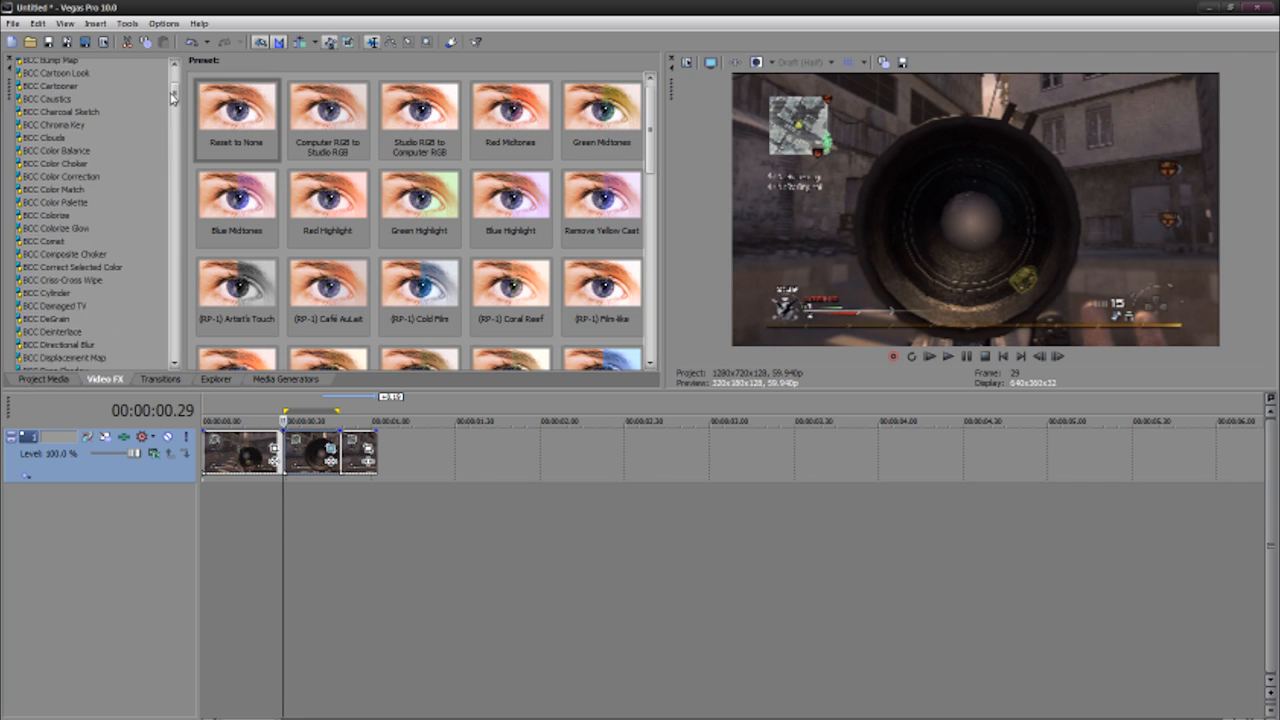
scroll(96, 344, "down", 20)
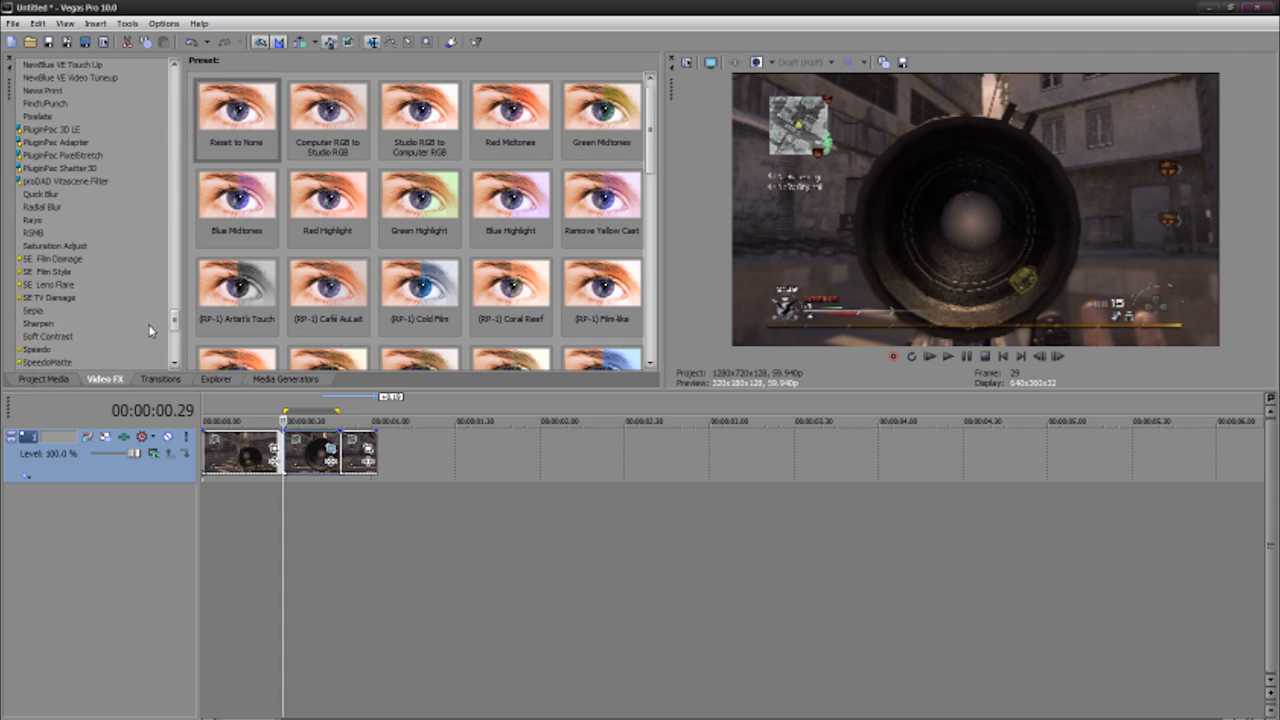
left_click(96, 344)
left_click_drag(228, 122, 308, 461)
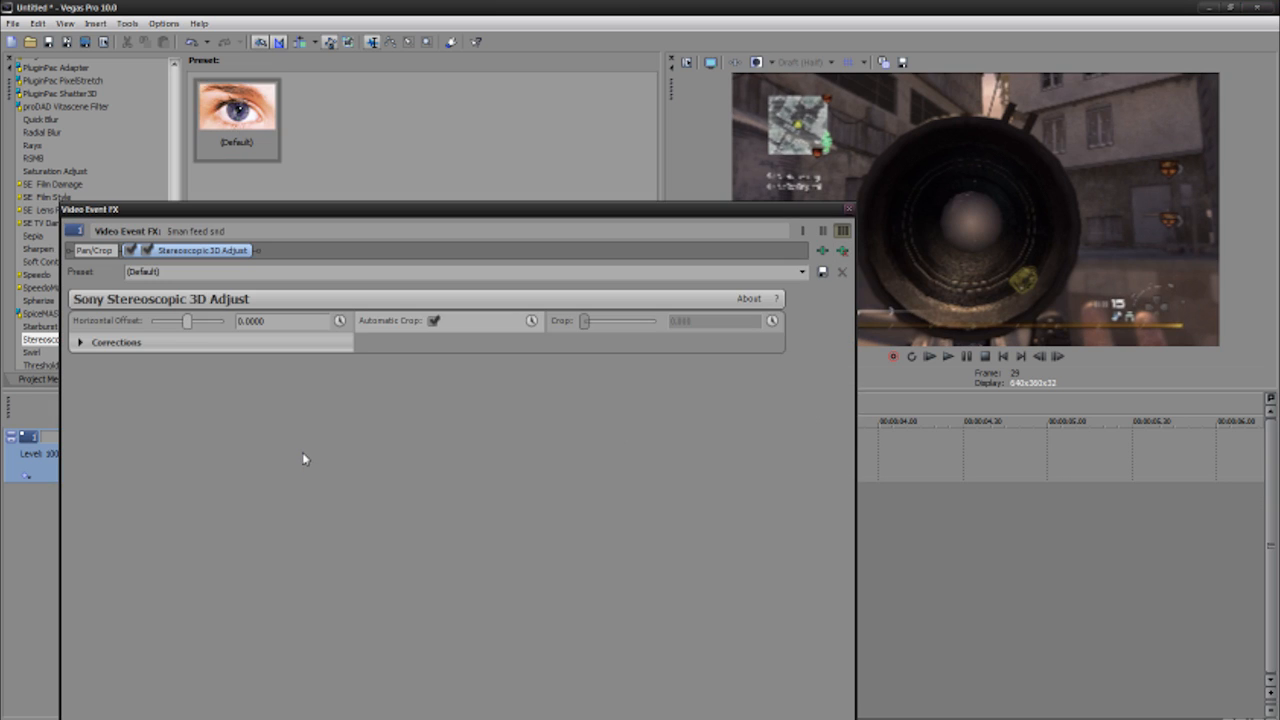
left_click(79, 343)
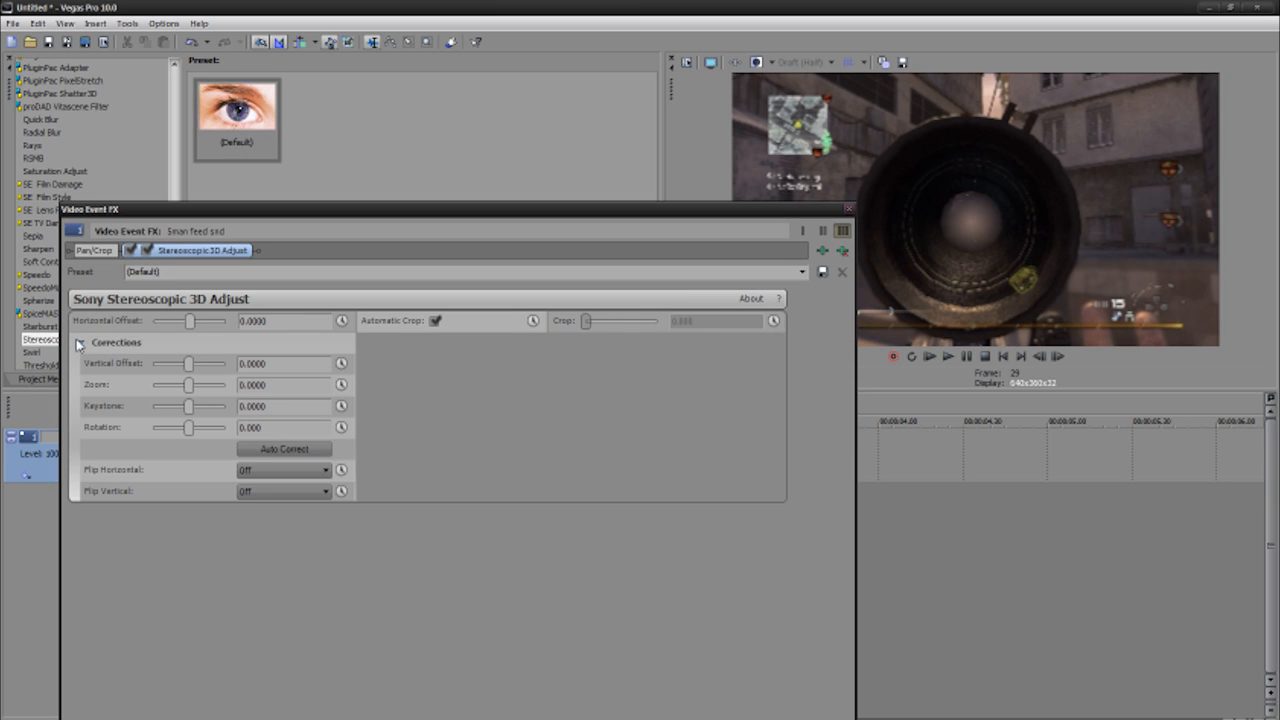
Try a Zoom correction of 0.0411 and a Keystone of 0.0074 on the middle segment, with Vertical Offset at 0.
left_click_drag(189, 364, 190, 368)
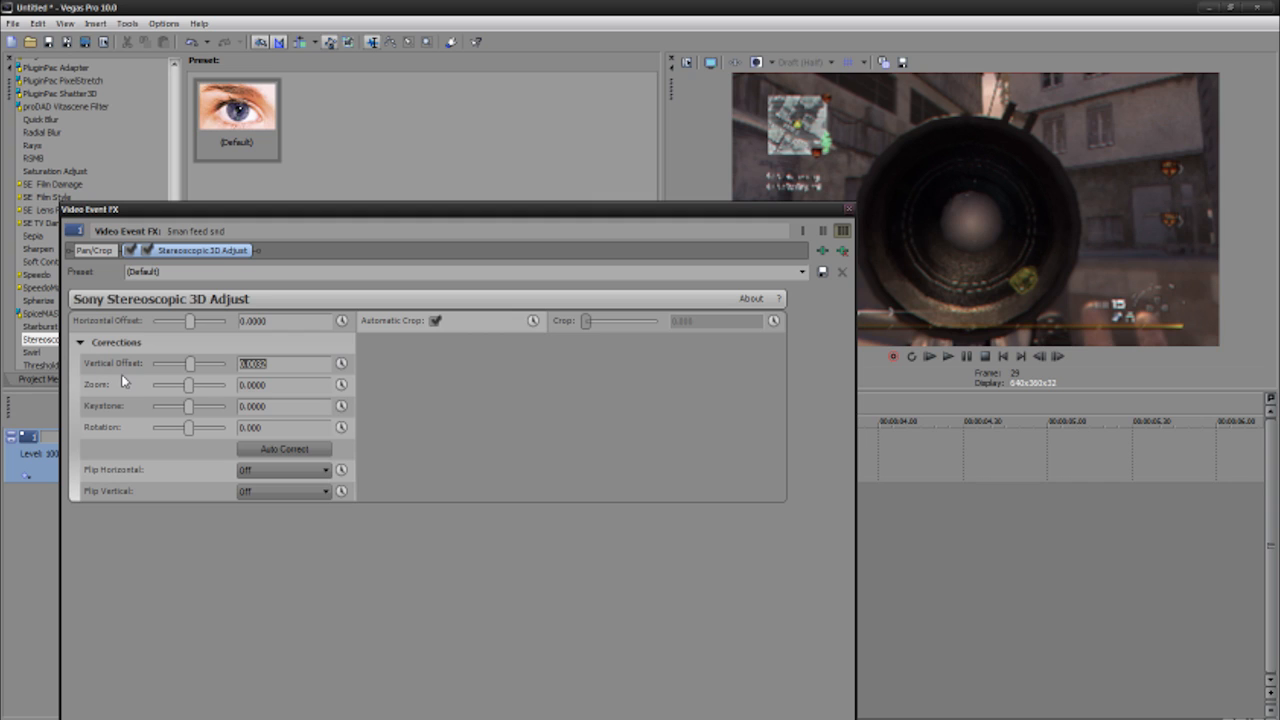
type("0")
key("Return")
mouse_move(189, 384)
left_mouse_down()
mouse_move(229, 383)
mouse_move(190, 380)
left_mouse_up()
double_click(191, 385)
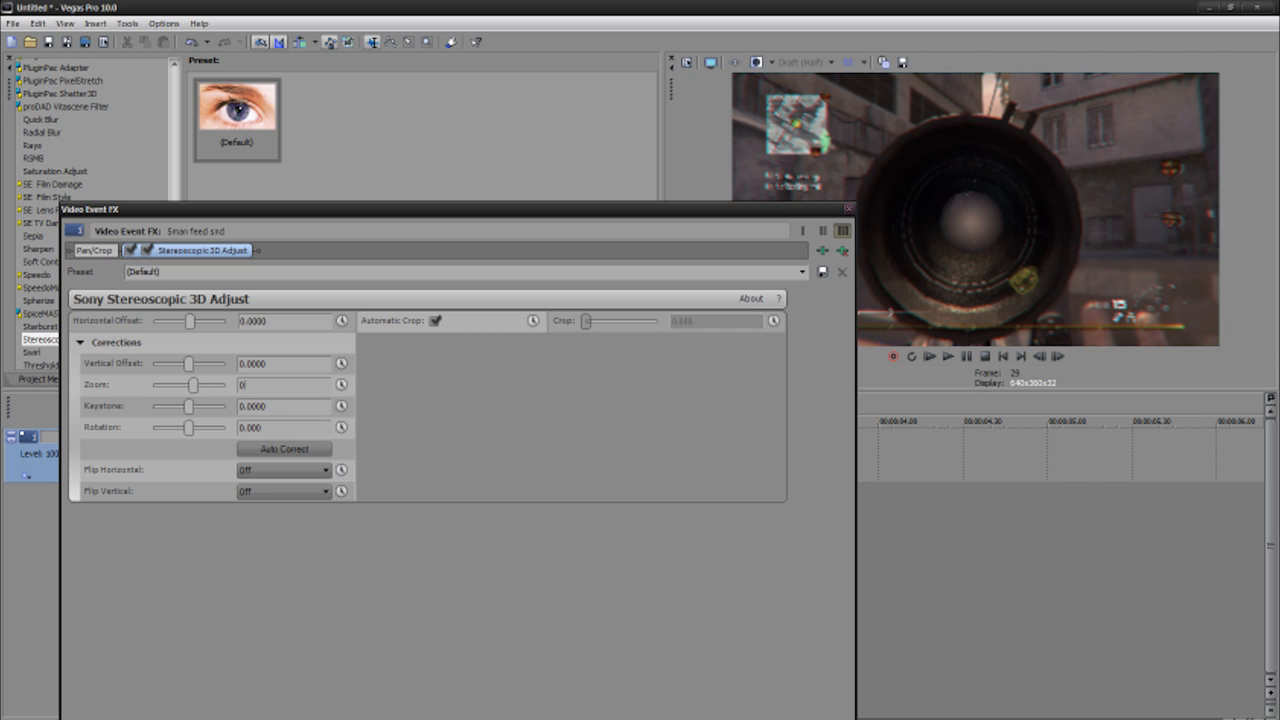
left_click_drag(190, 409, 210, 385)
key("Tab")
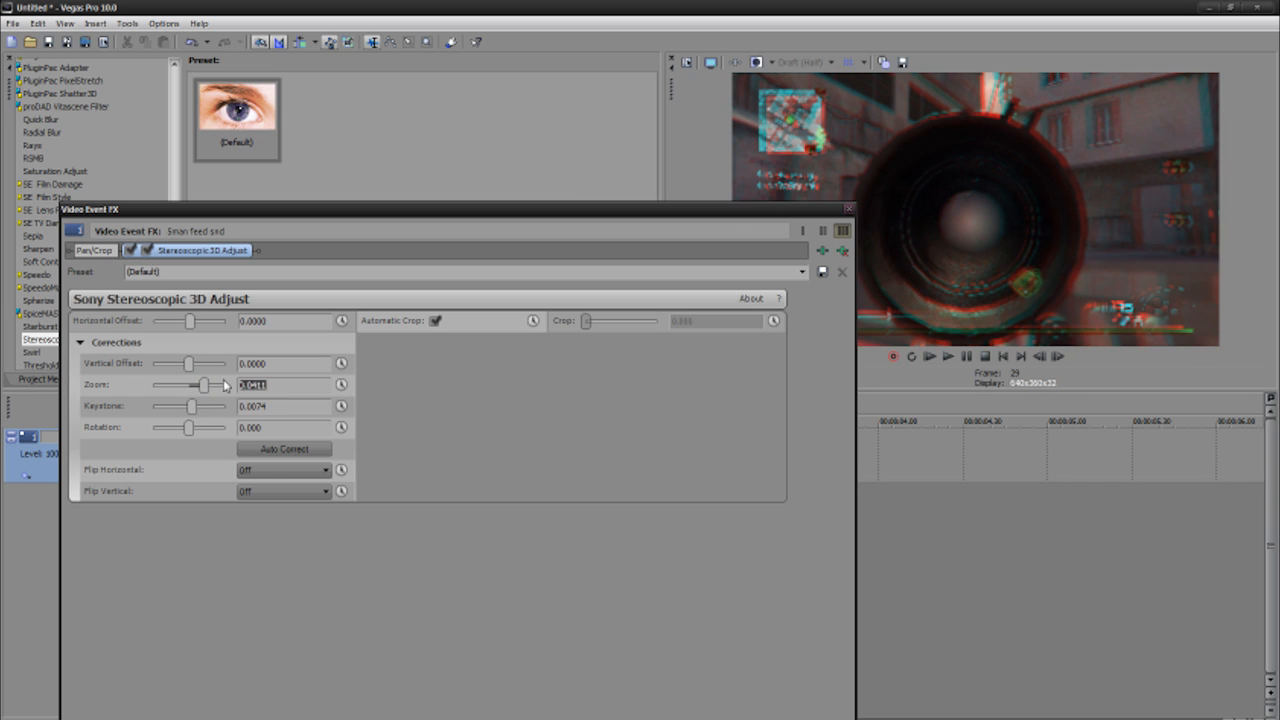
Reset the middle segment's Zoom and Keystone corrections to 0, try another small zoom, and close the effect settings.
type("0")
key("Return")
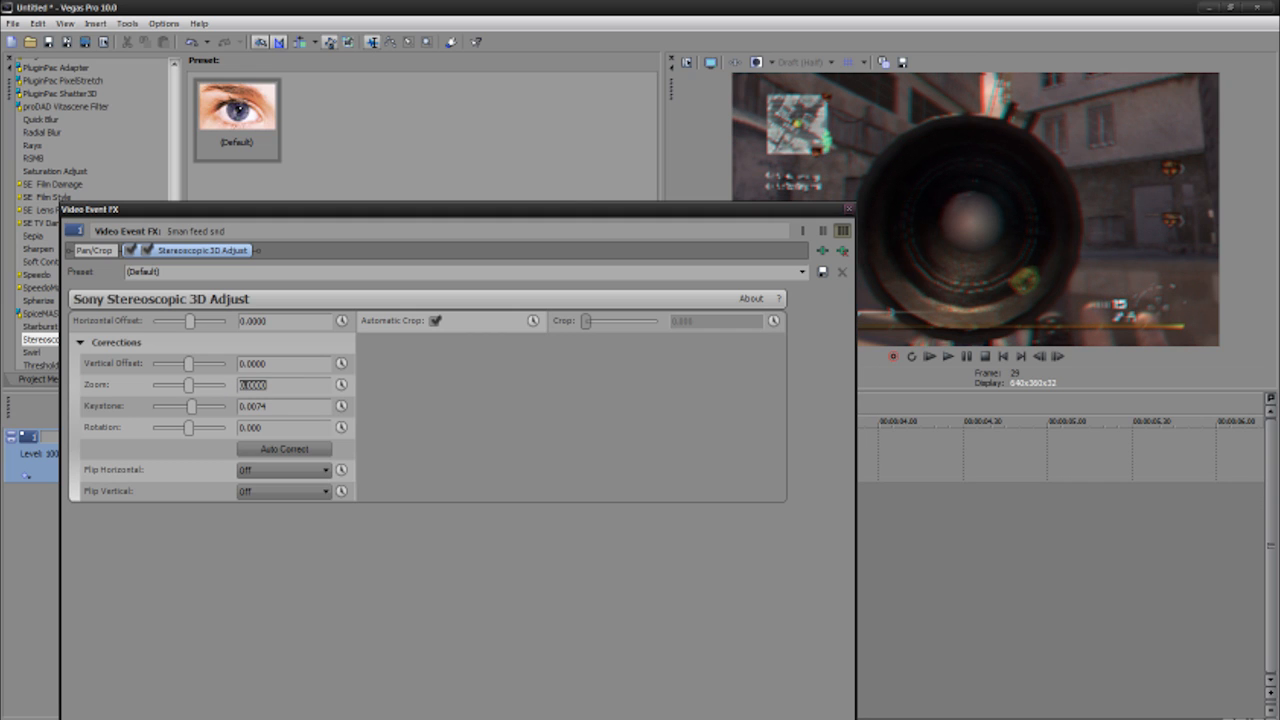
key("Tab")
type("0")
key("Return")
left_click_drag(188, 386, 193, 390)
left_click(849, 209)
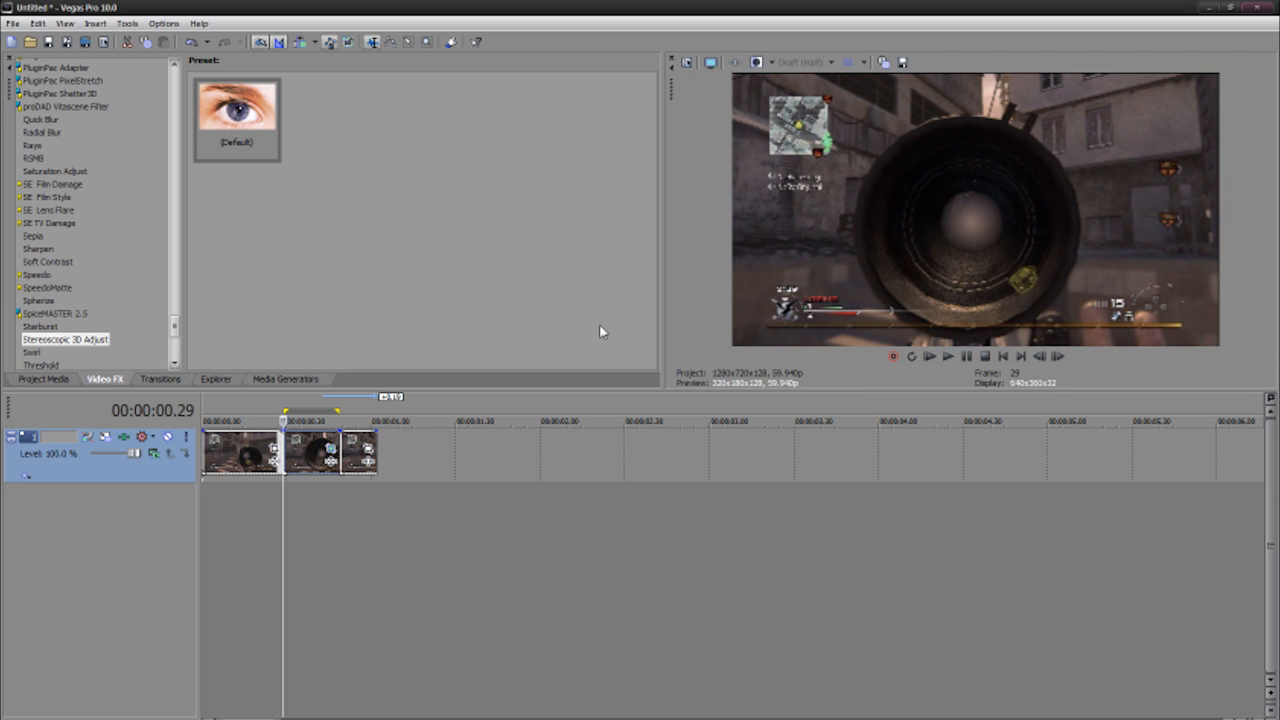
Insert a new video track above the clip's track.
right_click(401, 439)
left_click(427, 464)
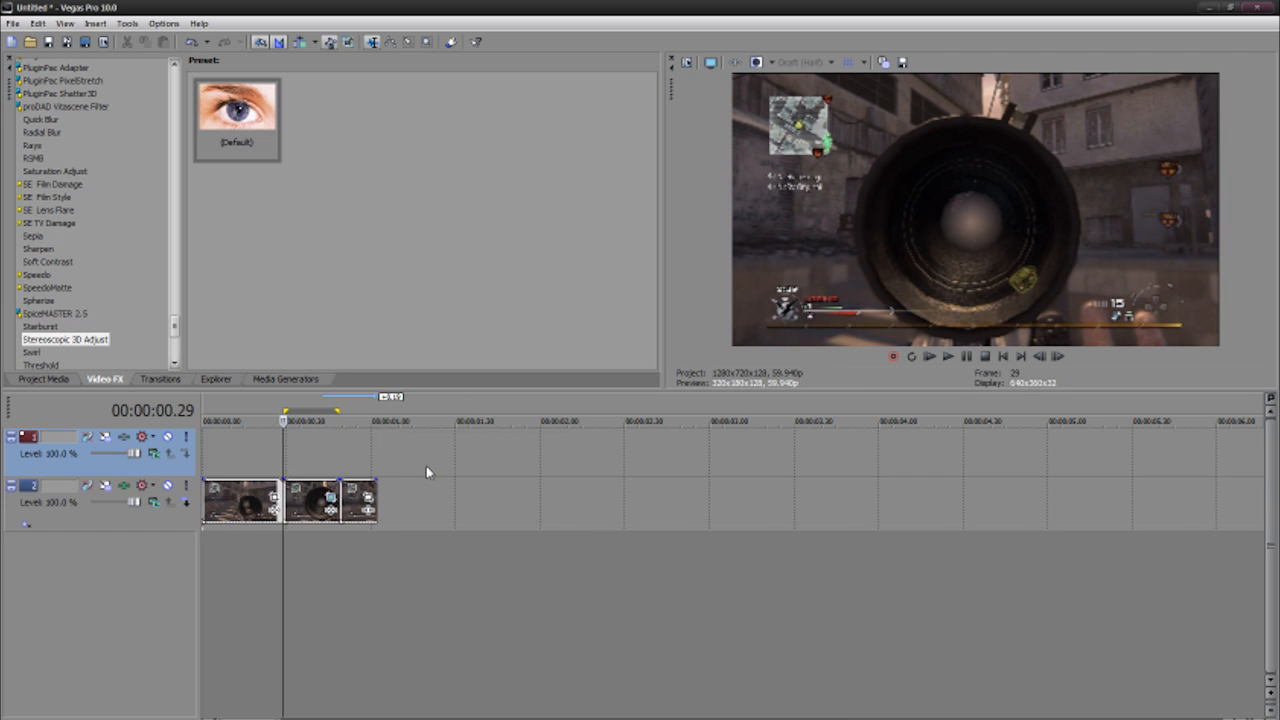
scroll(428, 469, "up", 3)
scroll(427, 469, "up", 2)
Copy the middle segment onto the new upper track at 00:00:00.29 and fade the copy out over its entire length.
right_click(808, 517)
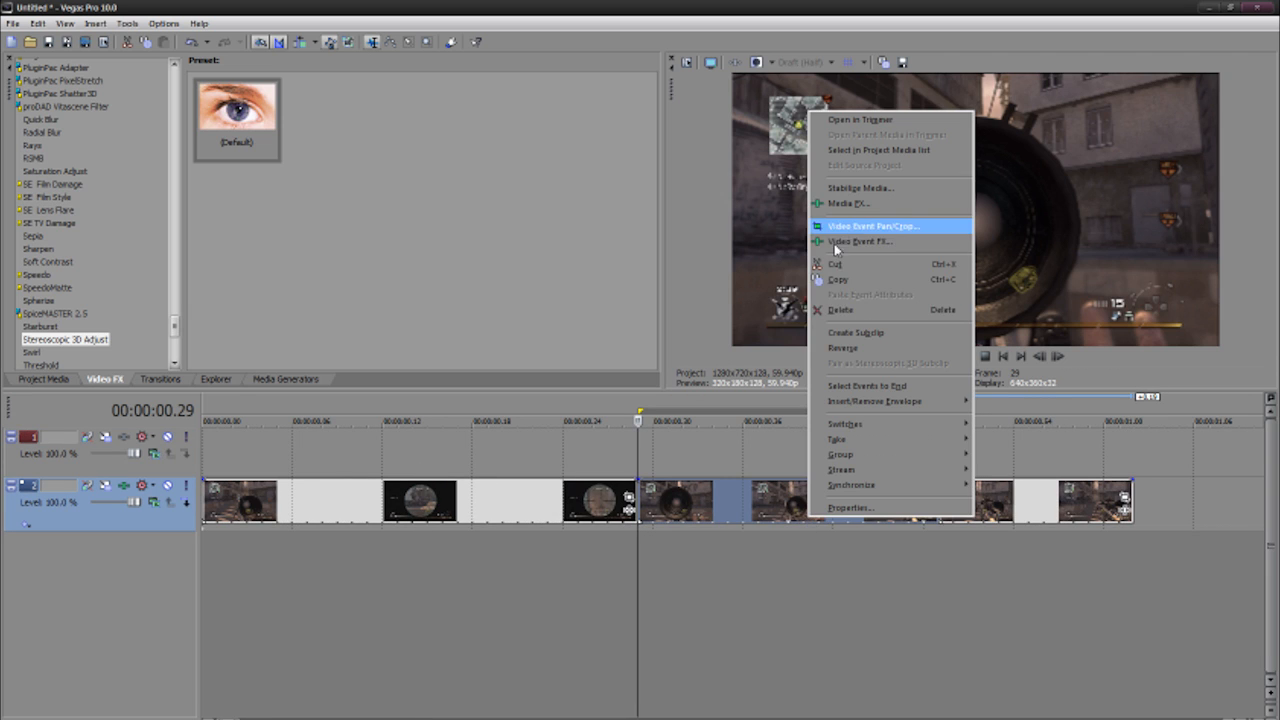
left_click(840, 280)
left_click(638, 440)
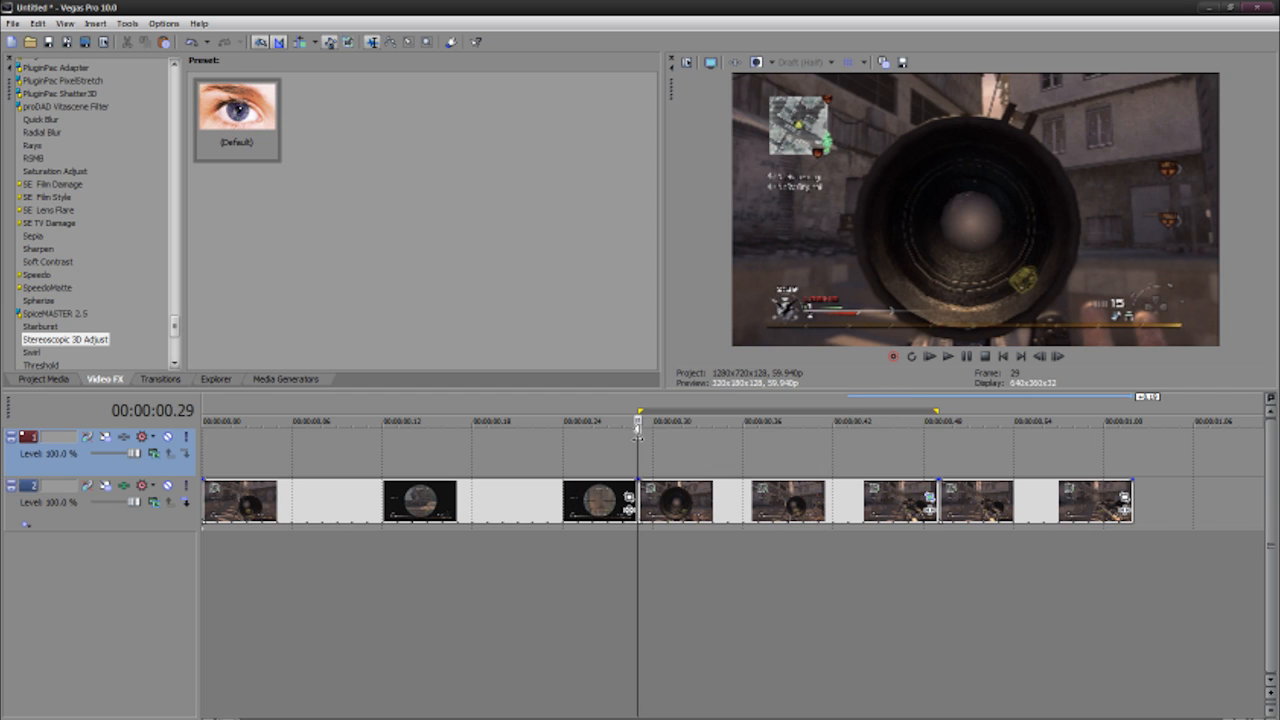
key("ctrl+v")
left_click_drag(937, 431, 622, 424)
left_click(684, 440)
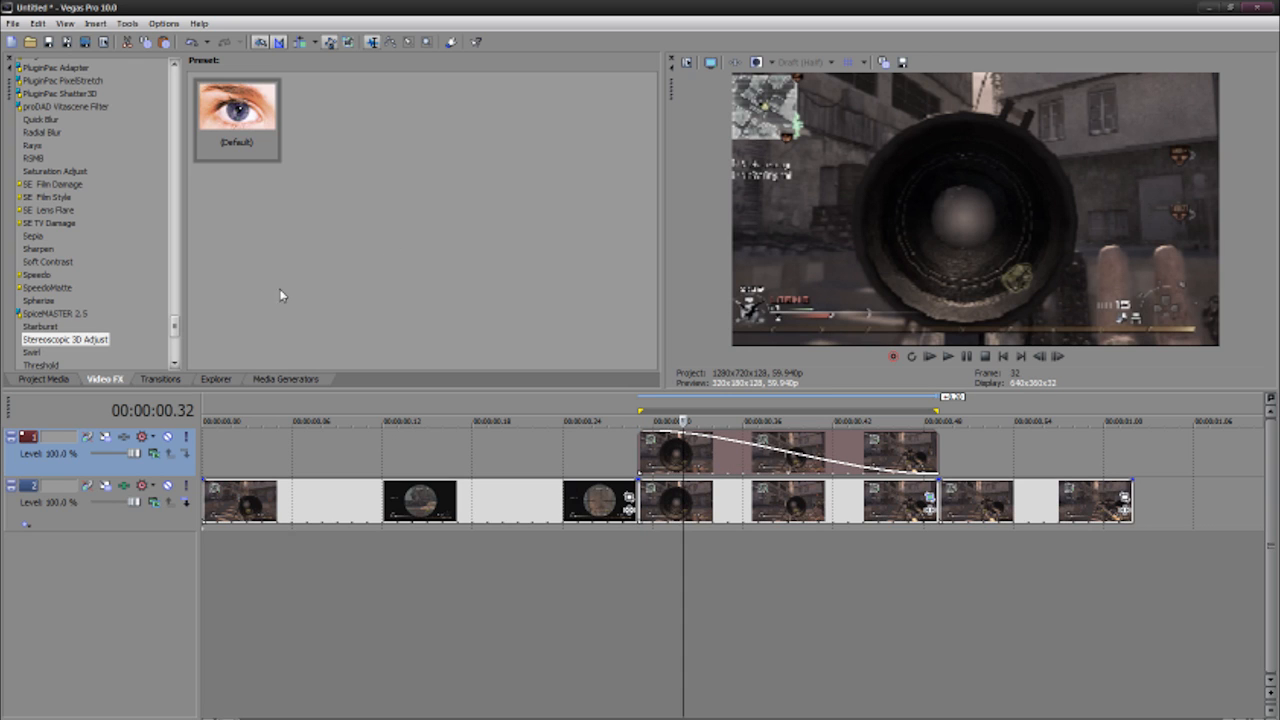
Apply Color Corrector with the Reset to None preset to the upper copy and set its saturation to 1.833.
left_click_drag(175, 326, 165, 79)
scroll(70, 290, "down", 20)
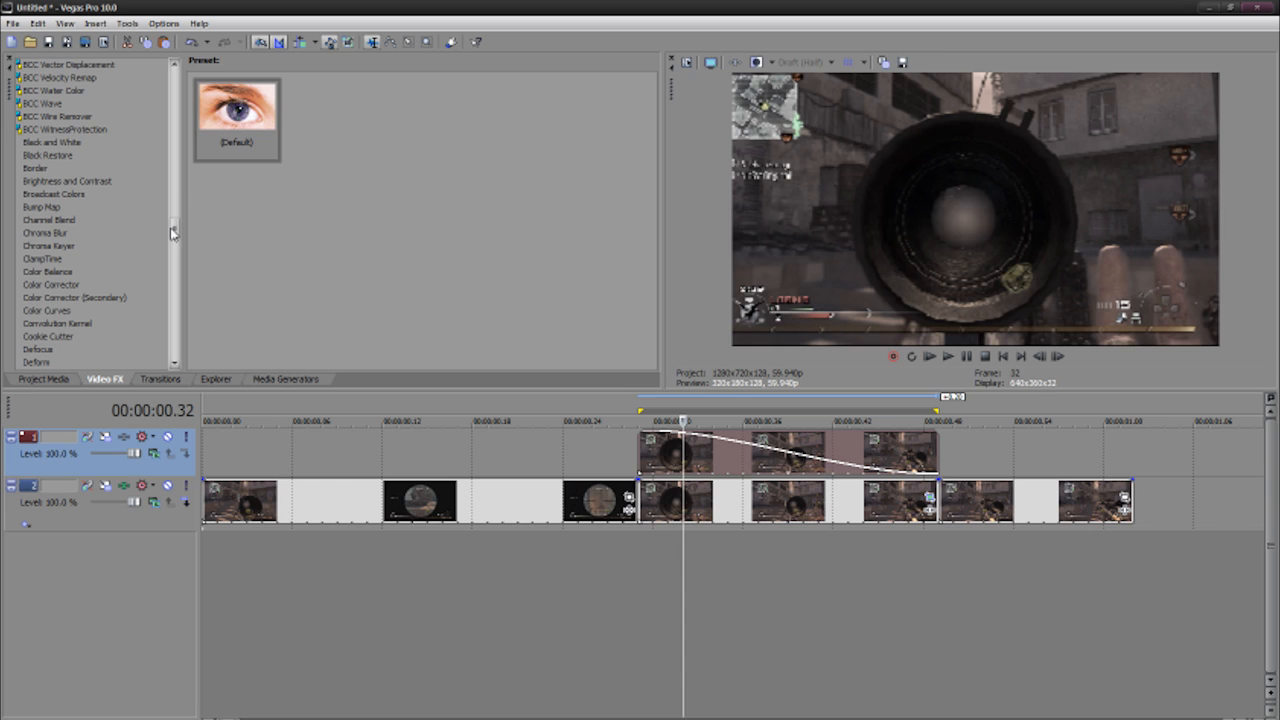
left_click(60, 285)
left_click_drag(237, 112, 738, 460)
left_click_drag(147, 487, 174, 488)
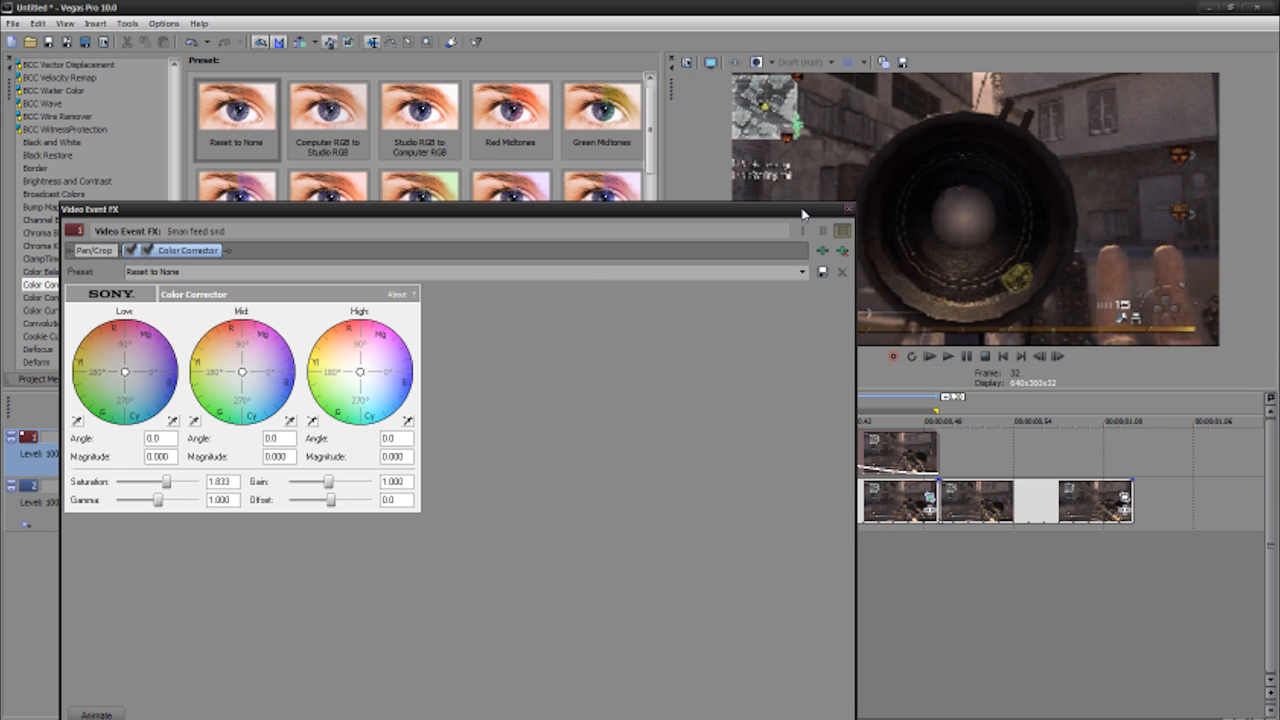
left_click(849, 209)
left_click(848, 590)
left_click(868, 588)
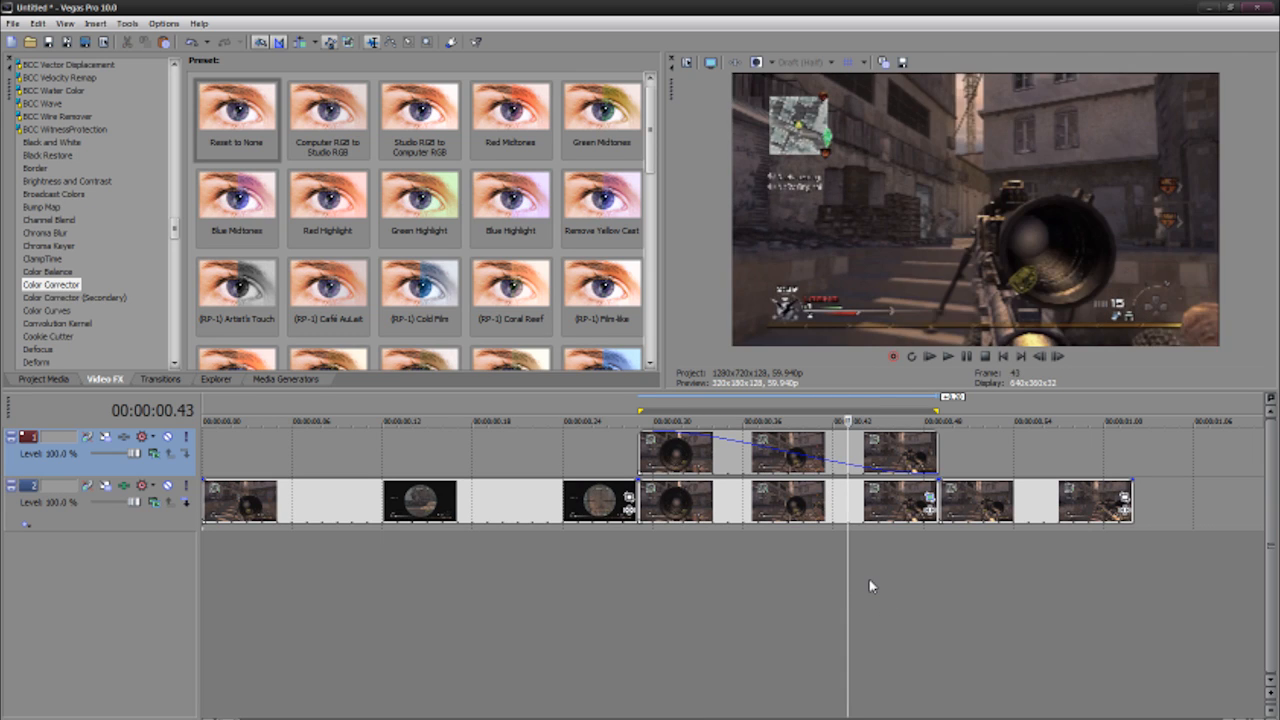
Add the default Stereoscopic 3D Adjust effect to the upper copy and expand its Corrections settings.
left_click(686, 592)
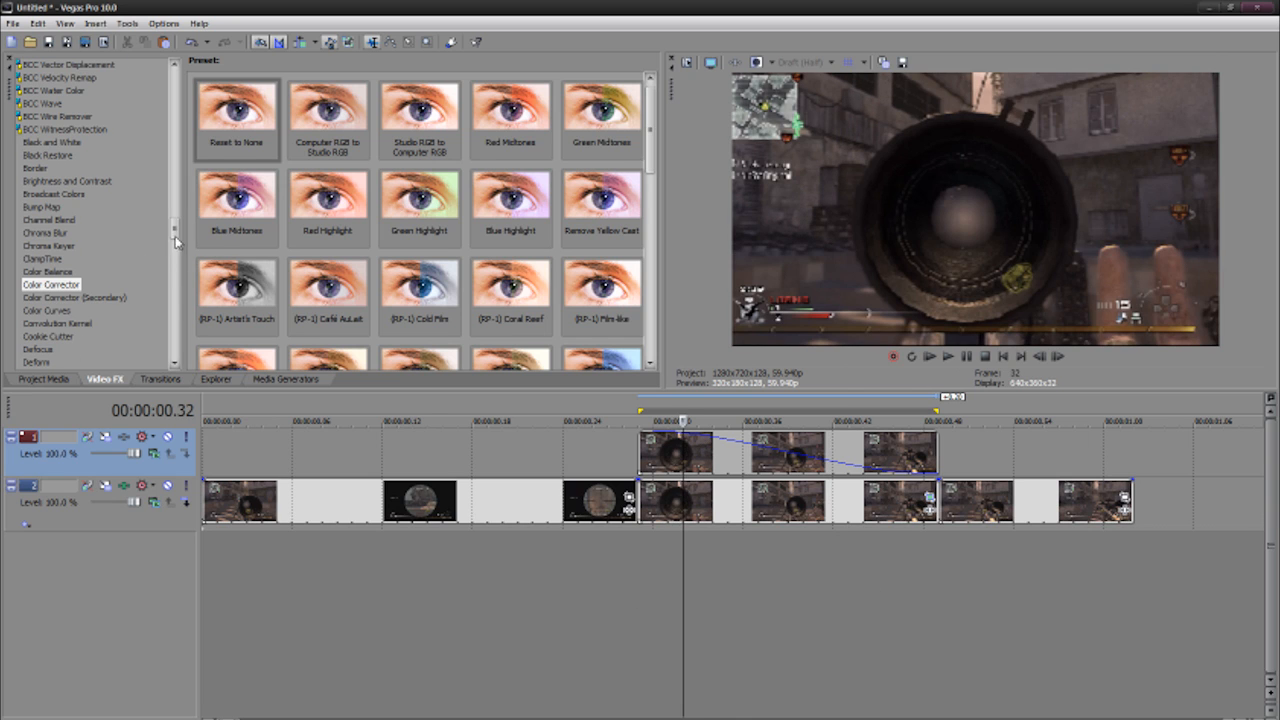
left_click_drag(175, 230, 174, 327)
left_click(77, 349)
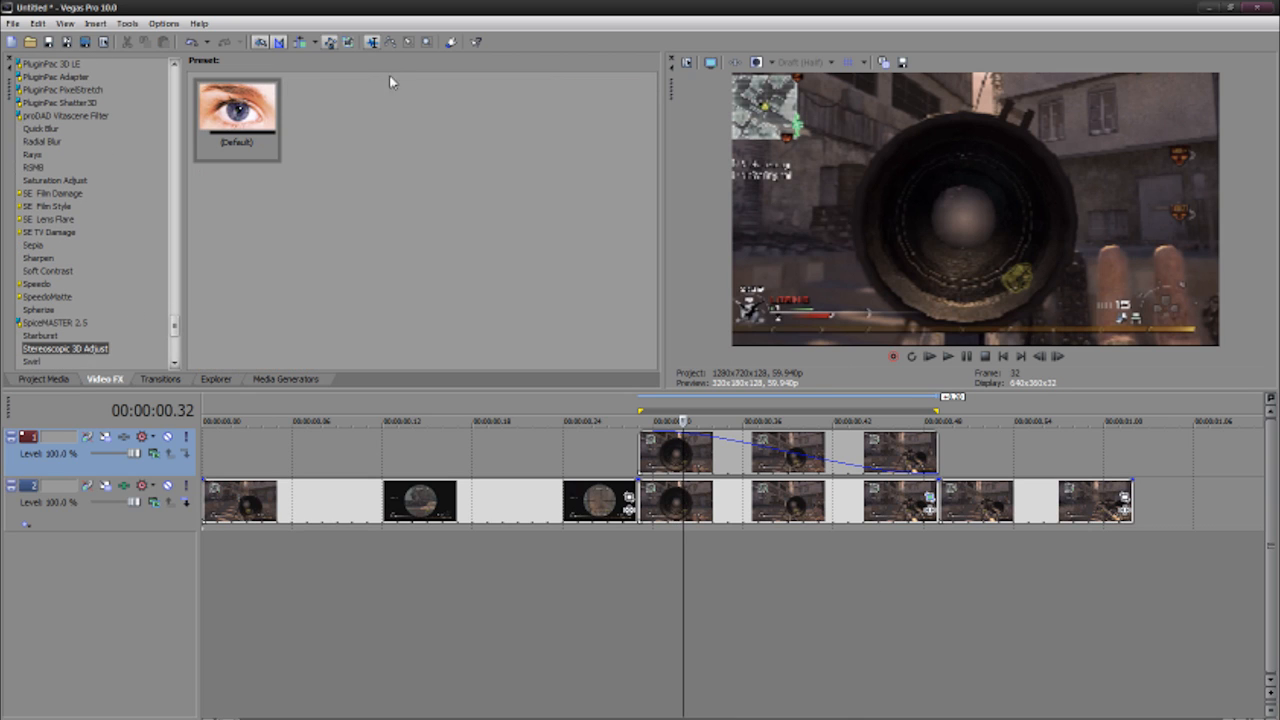
left_click_drag(271, 104, 750, 460)
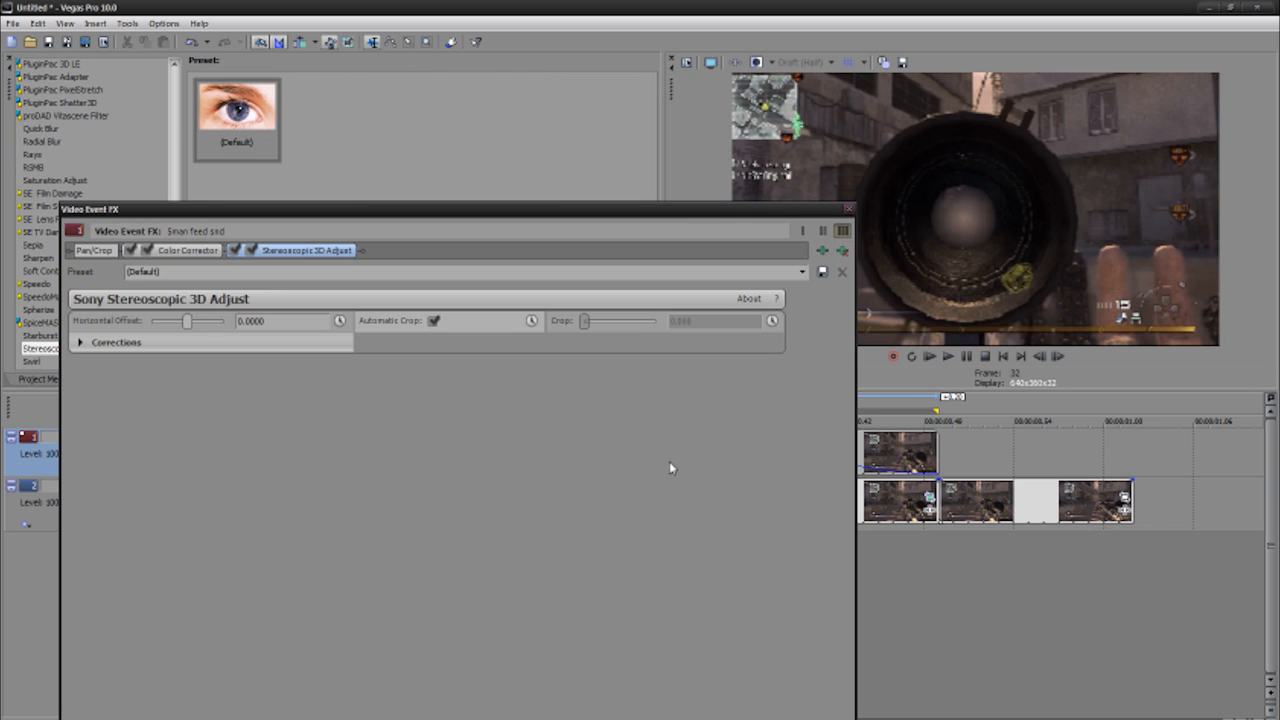
left_click(77, 343)
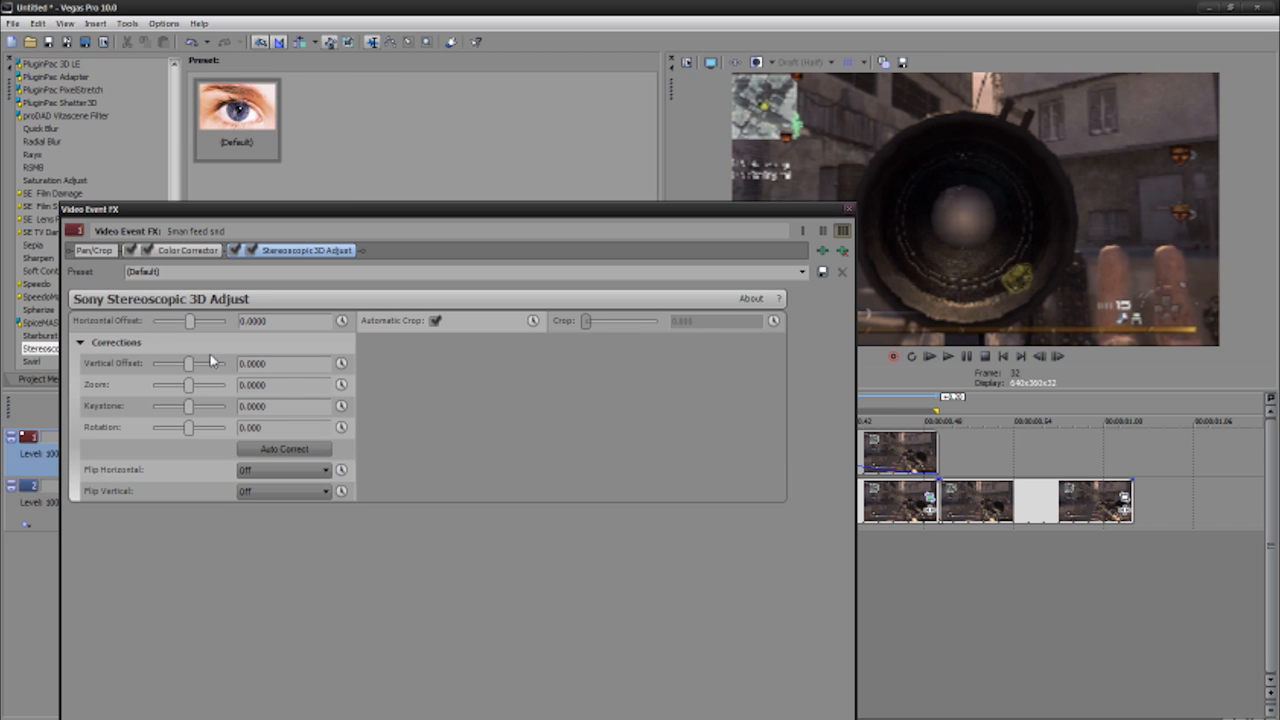
Set the upper copy's Zoom to 0.0158, Keystone to 0.0095 and Vertical Offset to -0.0011, and try a Rotation of -5.526.
left_click_drag(296, 222, 561, 472)
left_click_drag(778, 472, 767, 180)
left_click_drag(424, 352, 438, 352)
left_click_drag(755, 180, 506, 205)
left_click_drag(190, 383, 181, 395)
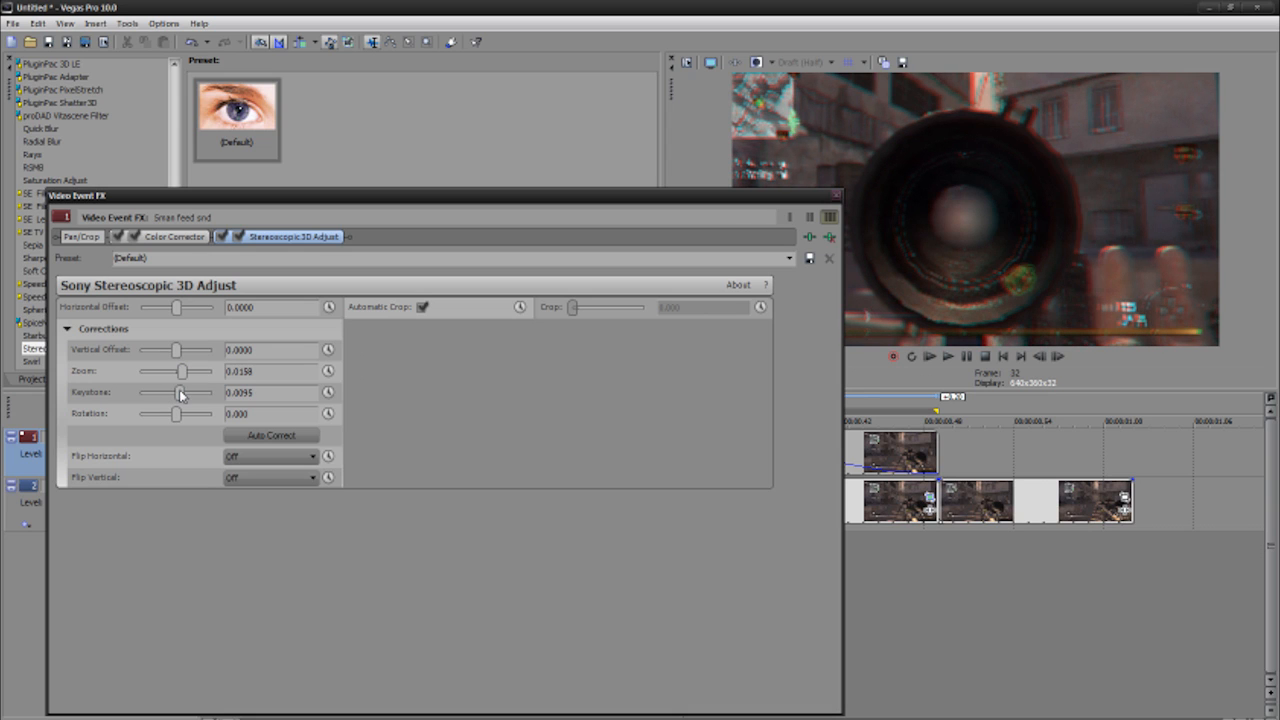
left_click_drag(179, 351, 178, 352)
double_click(253, 350)
left_click_drag(175, 417, 162, 414)
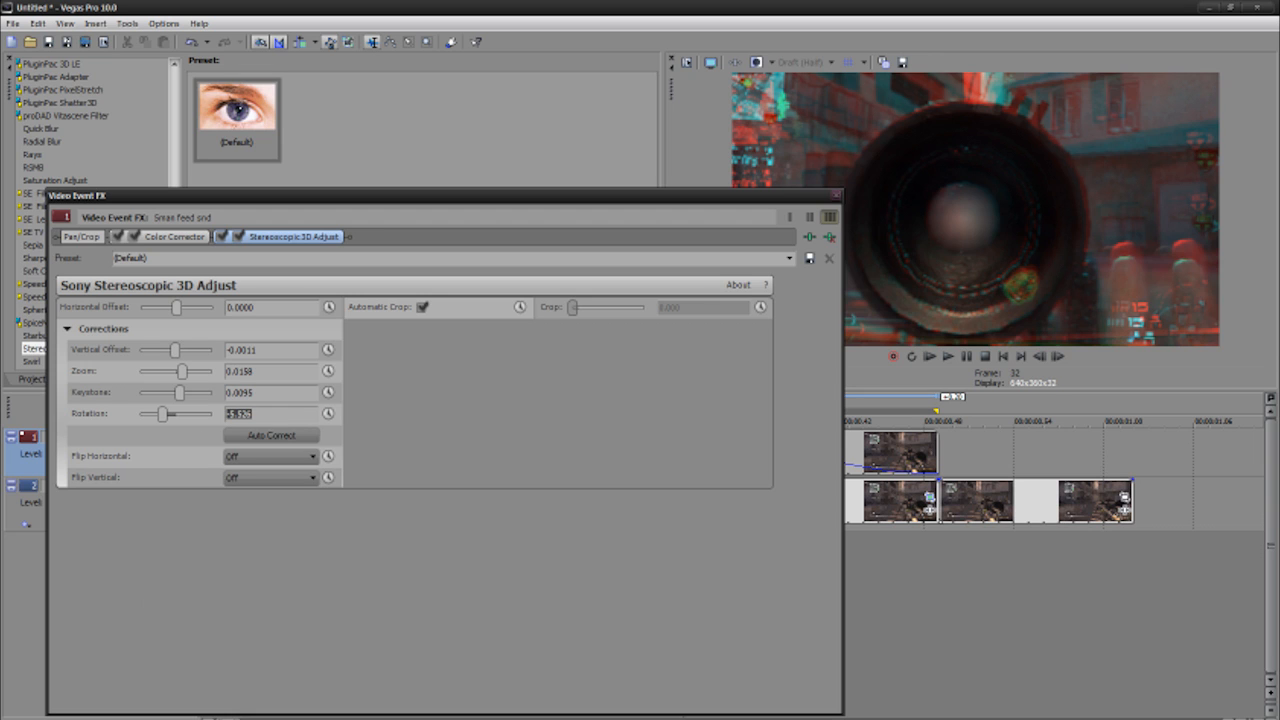
left_click(836, 197)
Mark a loop region around the middle segment and play it to check the red/cyan effect.
left_click_drag(622, 578, 939, 569)
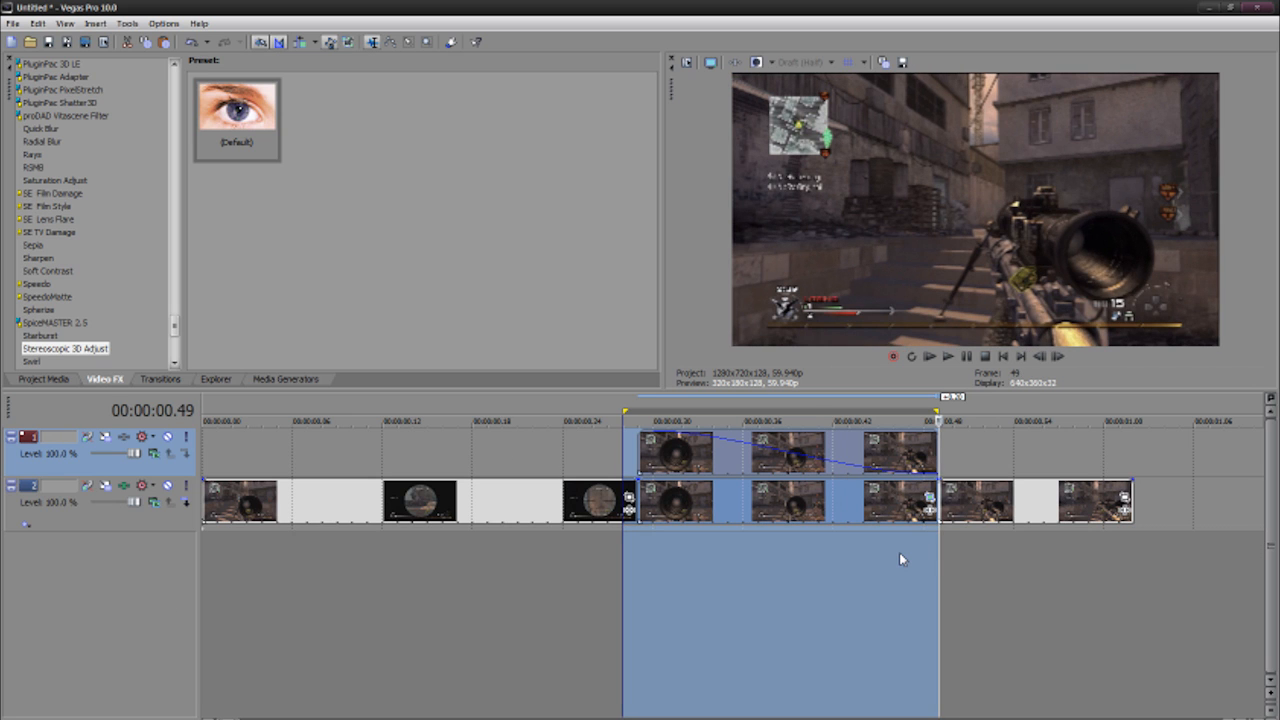
left_click(899, 552)
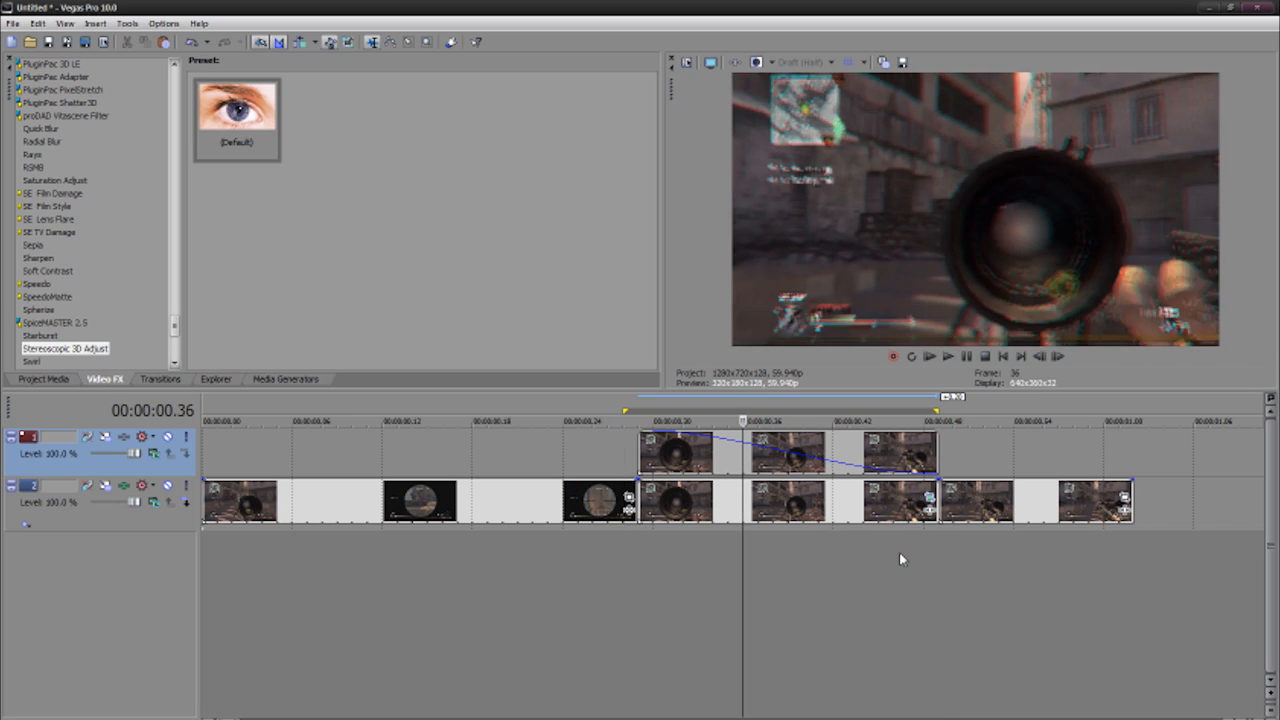
left_click(951, 360)
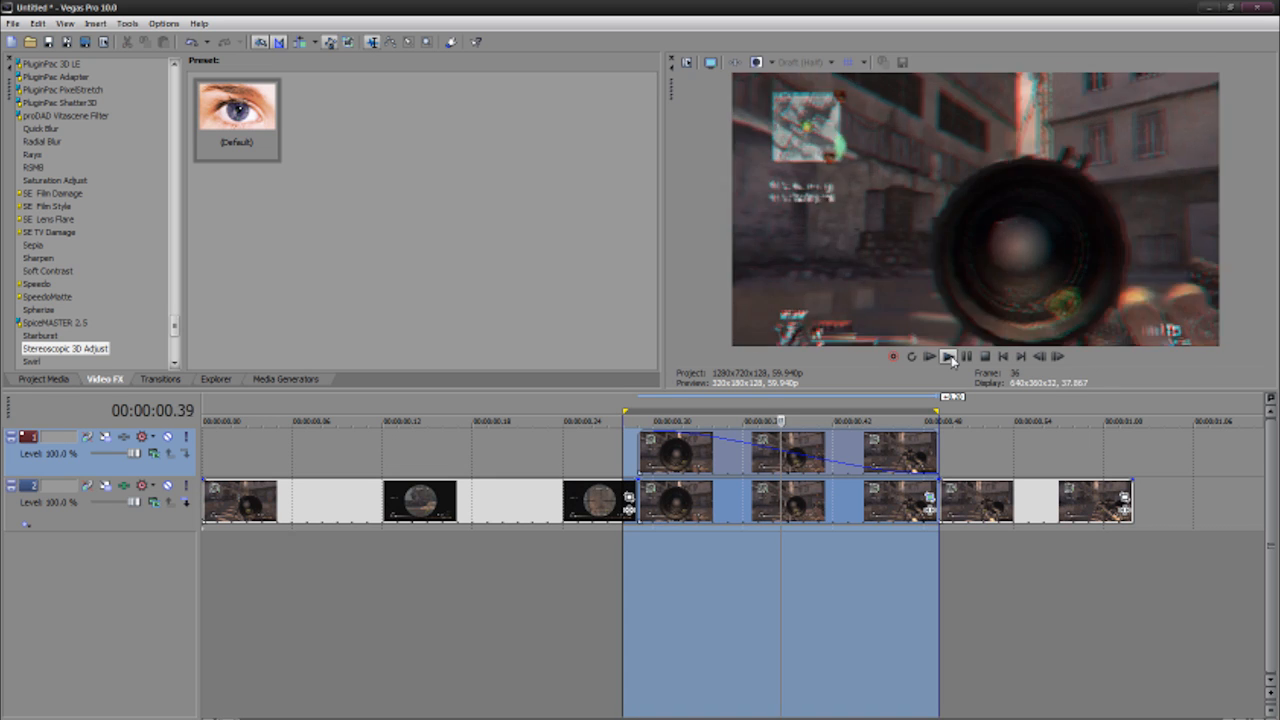
left_click(640, 440)
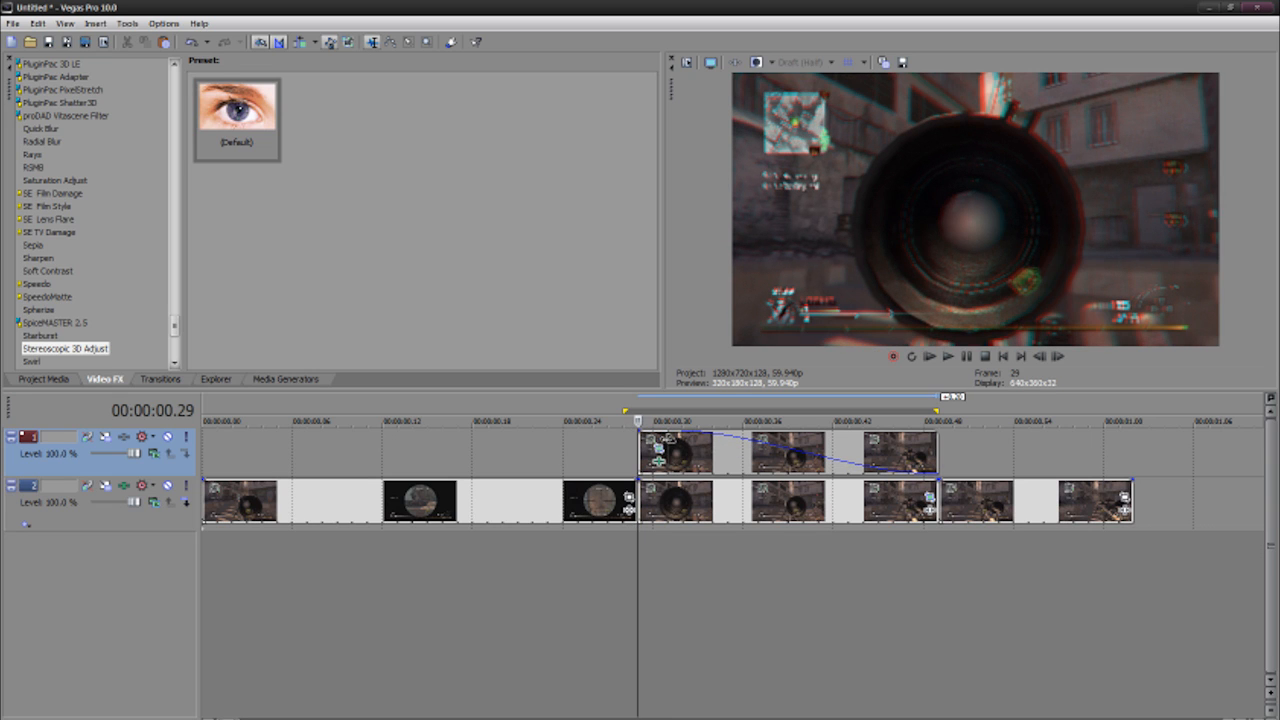
Shorten the upper copy's fade-out so it starts near the middle of the segment, and play a loop region starting at 00:00:00.27.
left_click_drag(658, 450, 778, 450)
left_click_drag(948, 597, 613, 588)
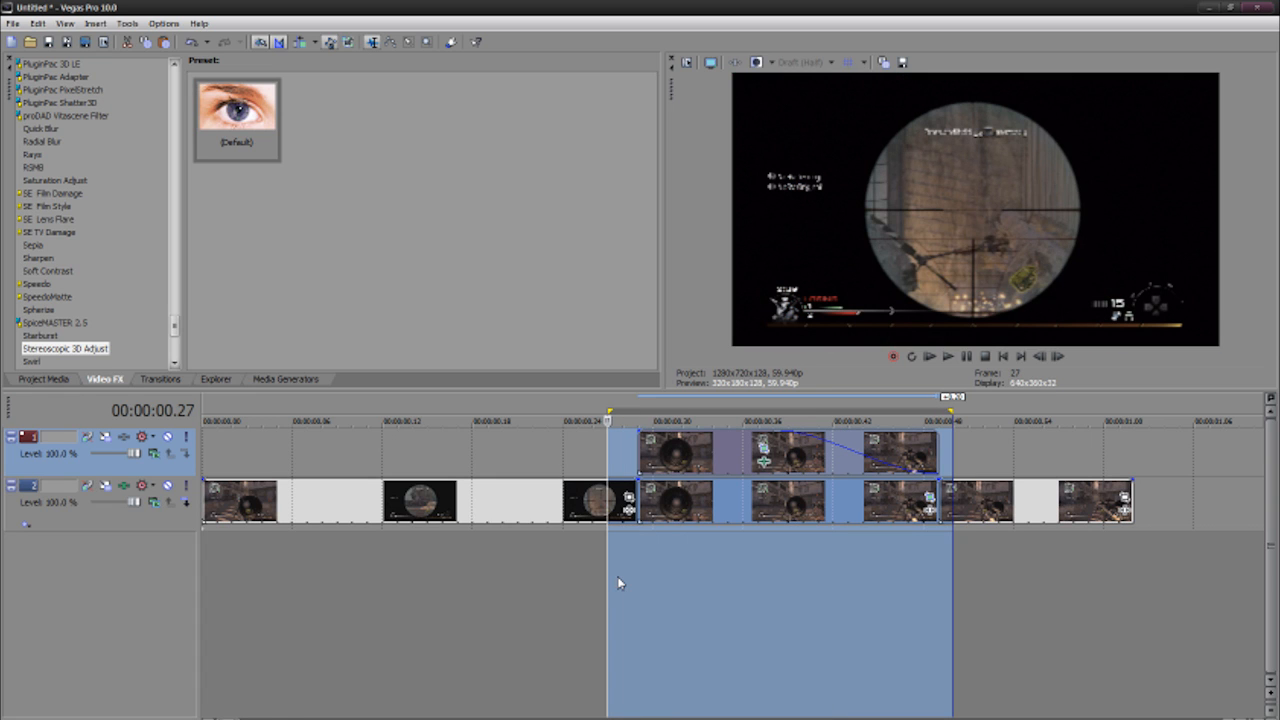
left_click(617, 576)
left_click(963, 350)
left_click(949, 357)
Add the RSMB motion blur effect with the default preset to the upper copy.
left_click(645, 455)
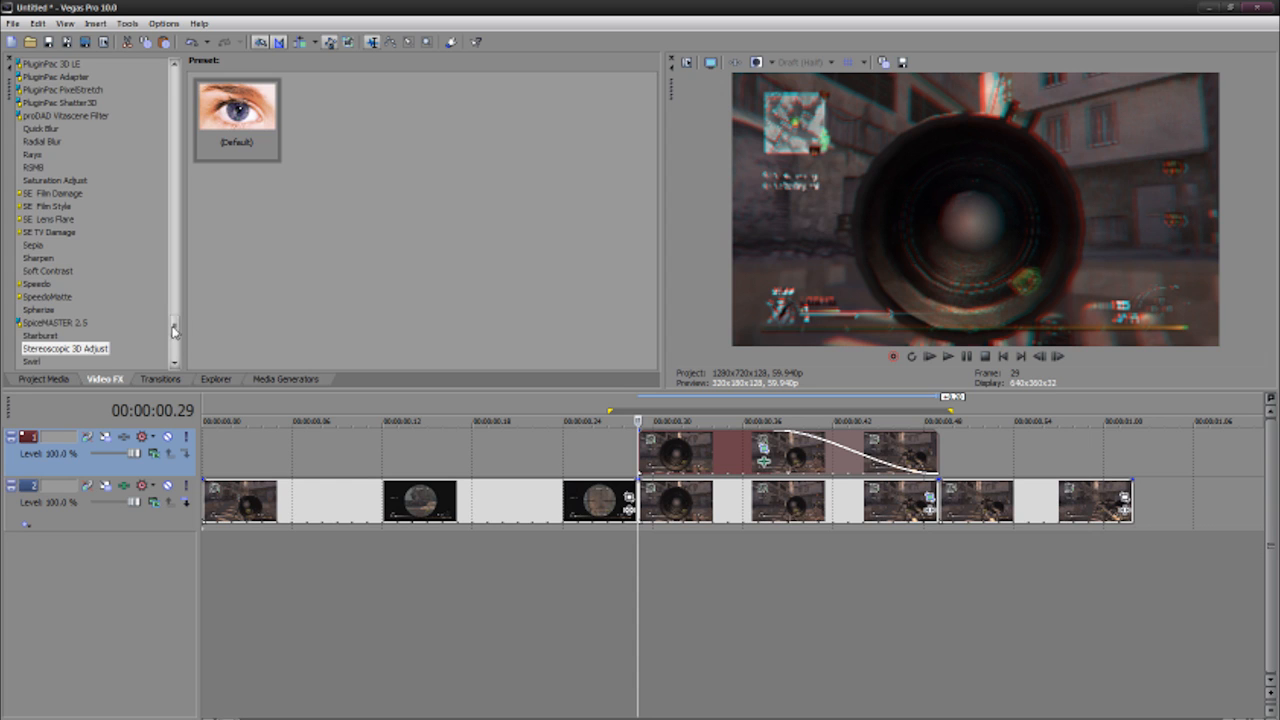
scroll(174, 343, "down", 2)
scroll(174, 343, "down", 2)
scroll(174, 335, "up", 3)
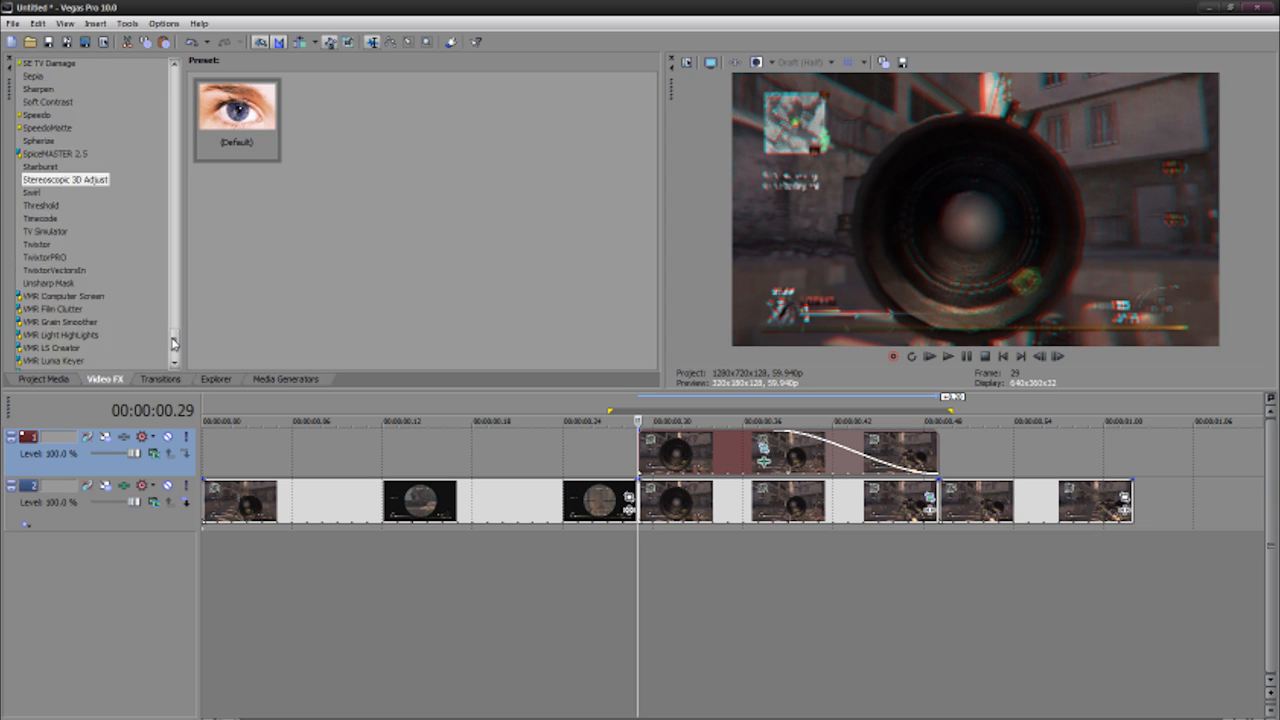
scroll(174, 334, "up", 1)
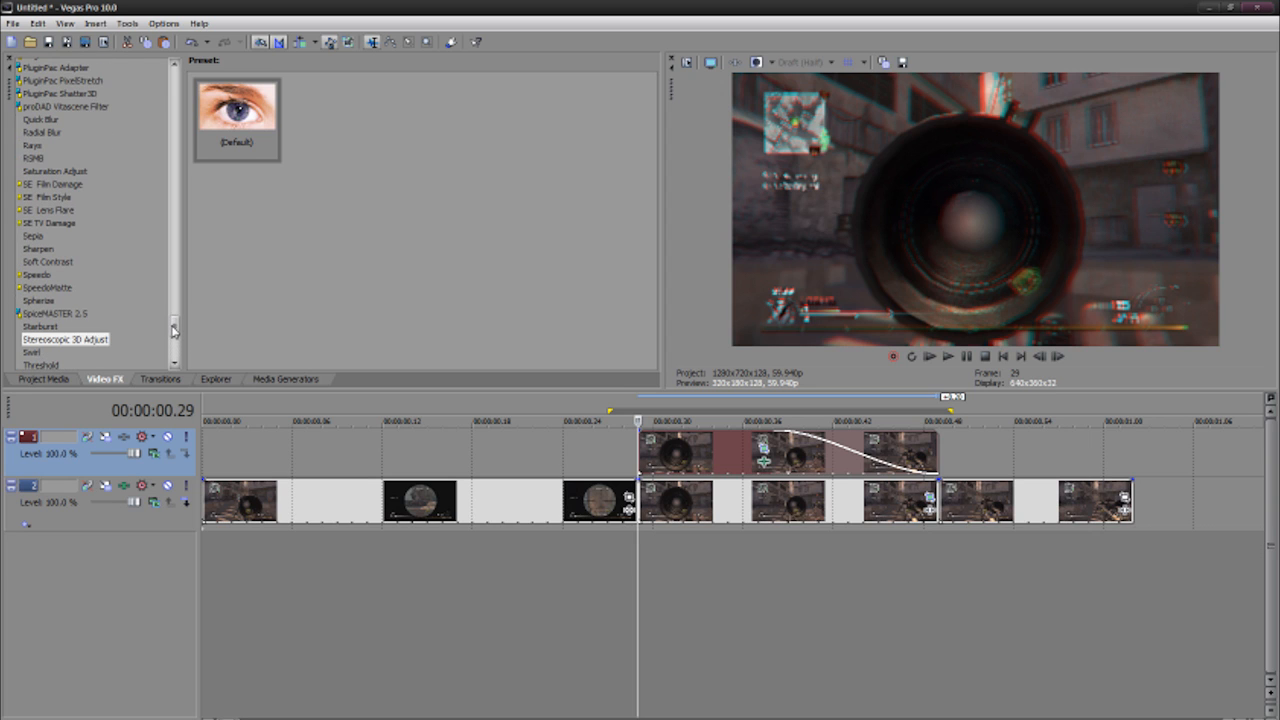
left_click(28, 158)
left_click_drag(227, 122, 683, 513)
left_click_drag(670, 455, 670, 455)
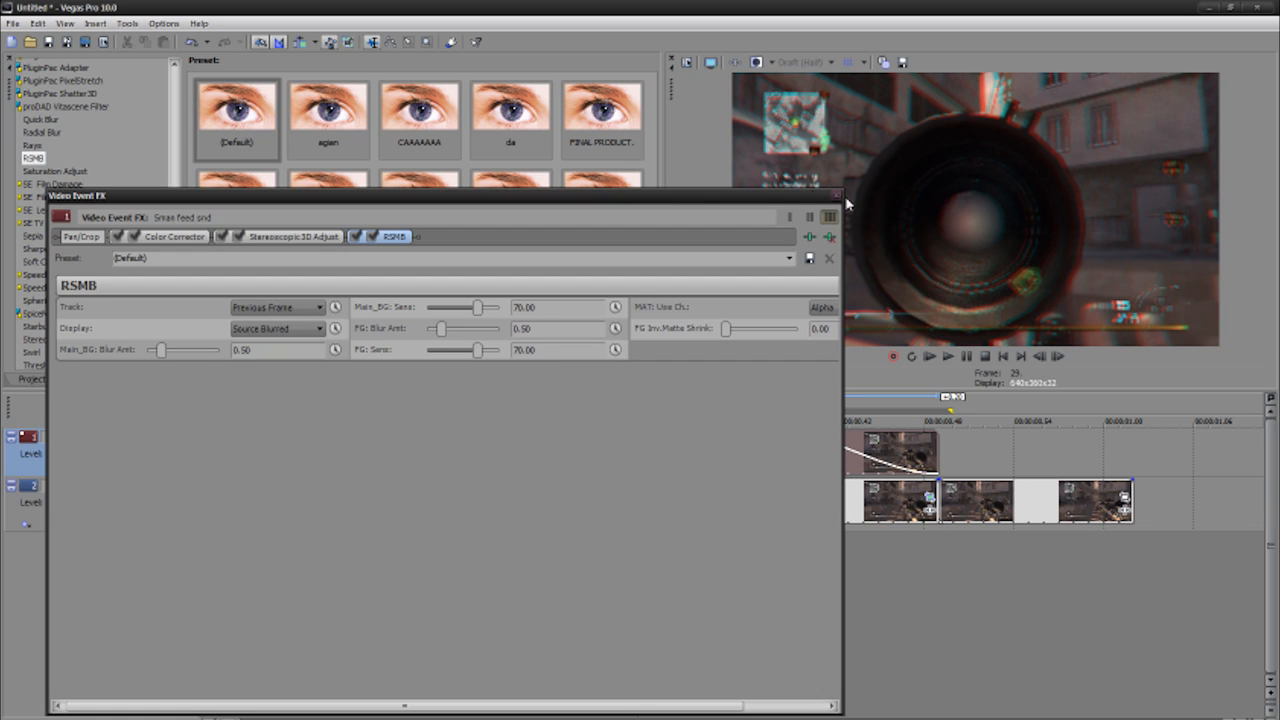
Add the RSMB motion blur effect with the default preset to the lower track's middle segment and close its effect settings.
left_click(837, 198)
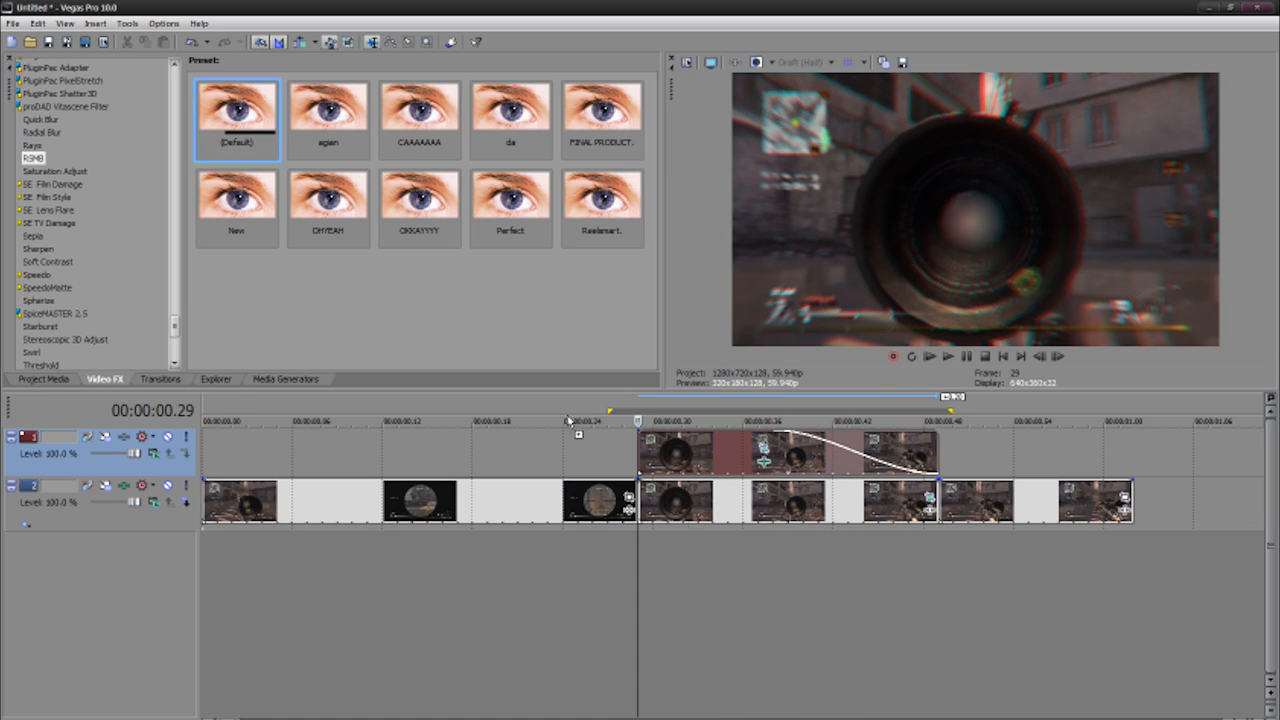
left_click_drag(686, 522, 686, 521)
left_click(840, 192)
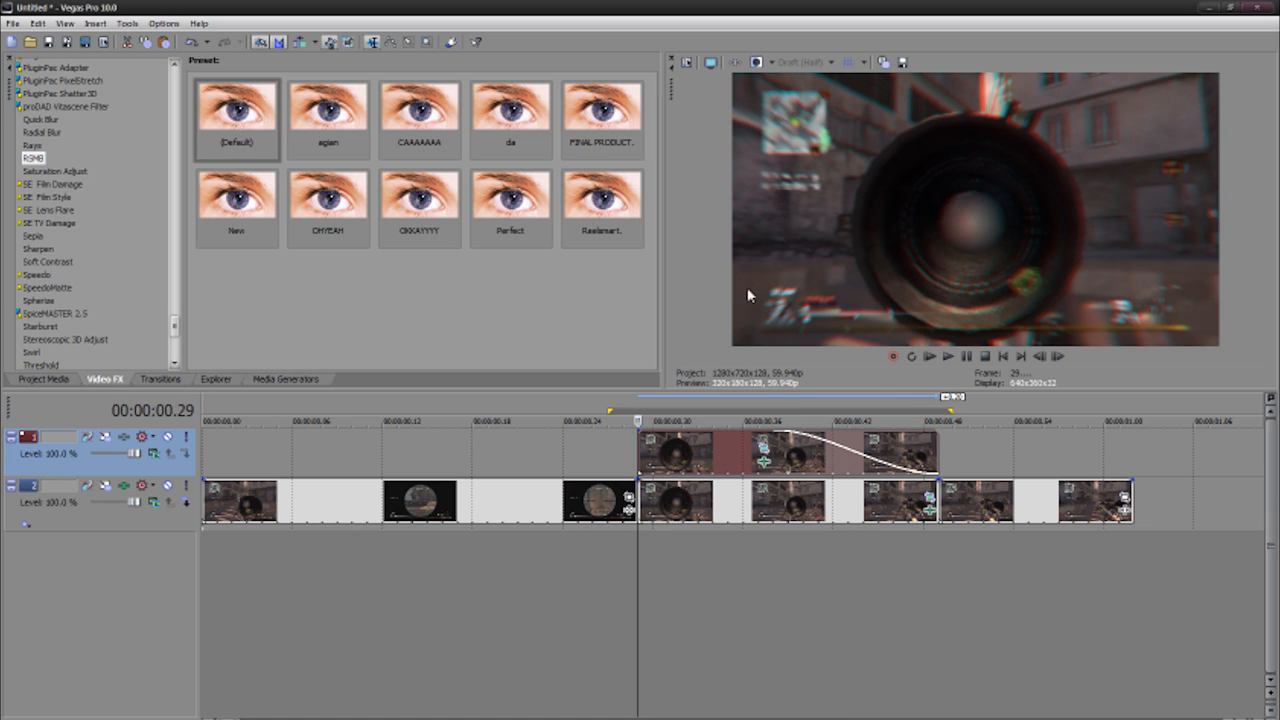
Mark a loop region from 00:00:00.28 to 00:00:00.50 around the middle segment, build a RAM preview of it and play it.
left_click_drag(622, 573, 950, 574)
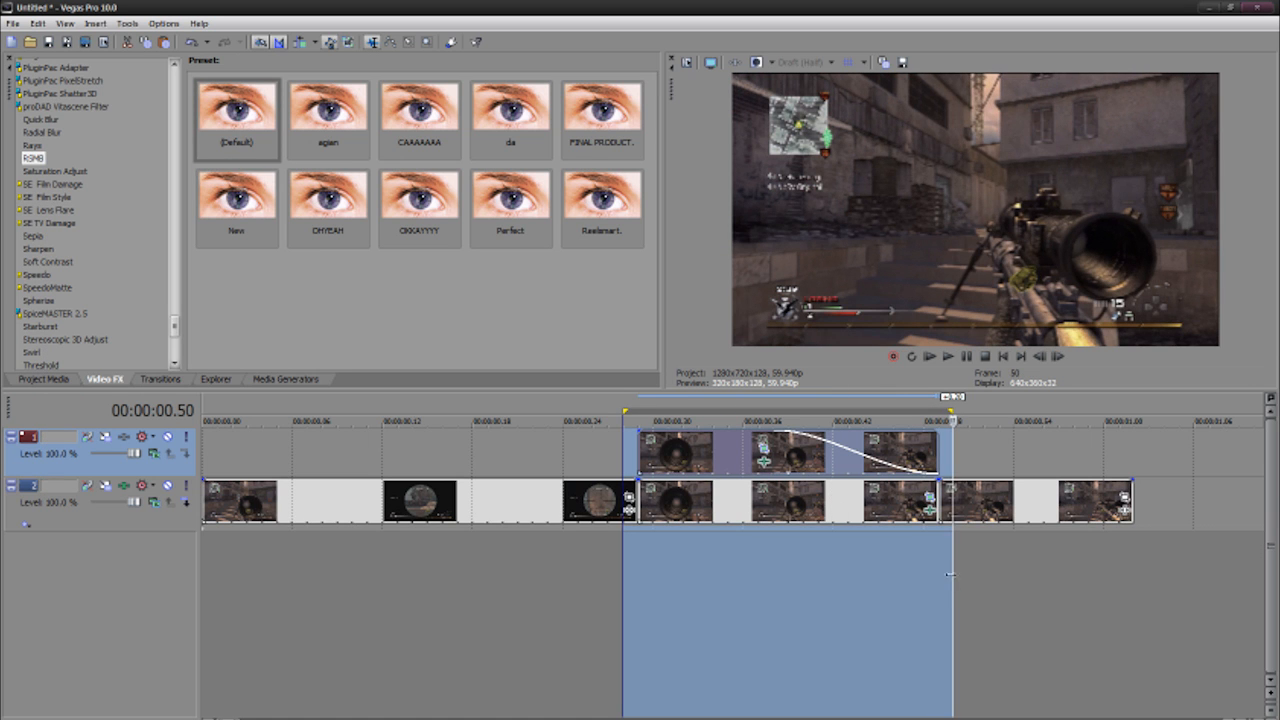
key("shift+b")
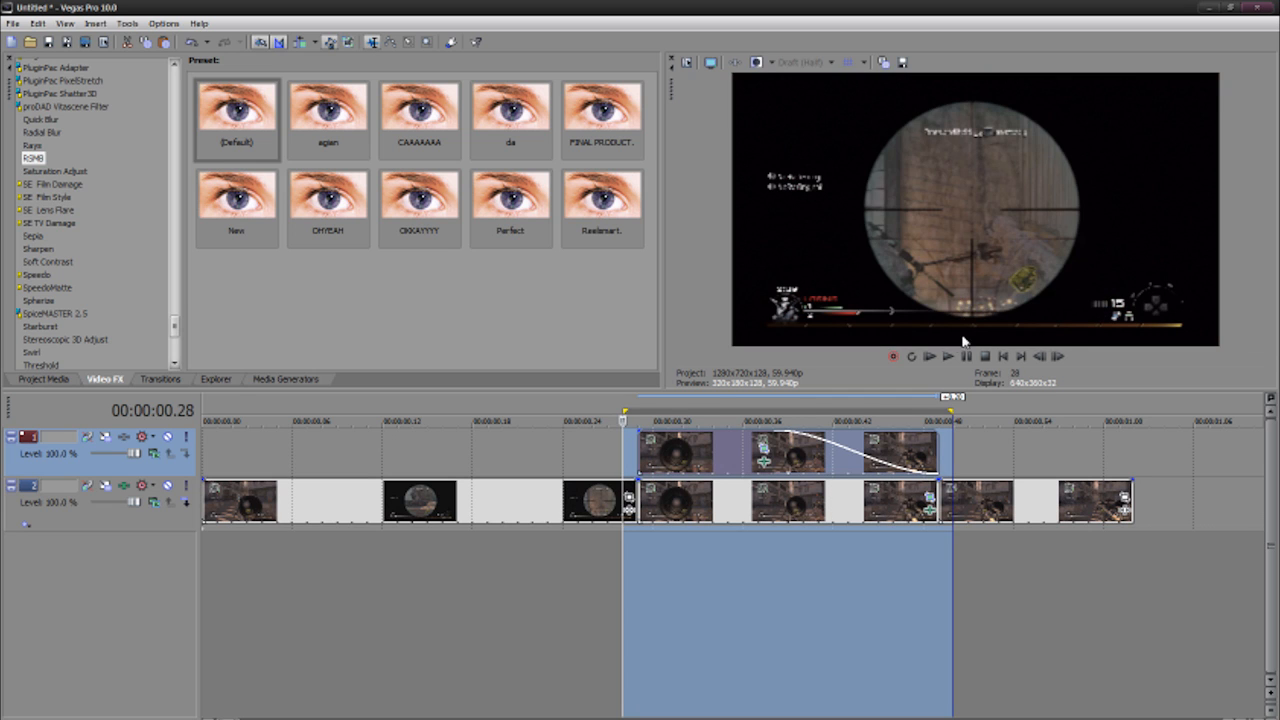
left_click(946, 357)
key("space")
Clear the time selection and play the clip from 00:00:00.28 past the end of the middle segment.
left_click(619, 615)
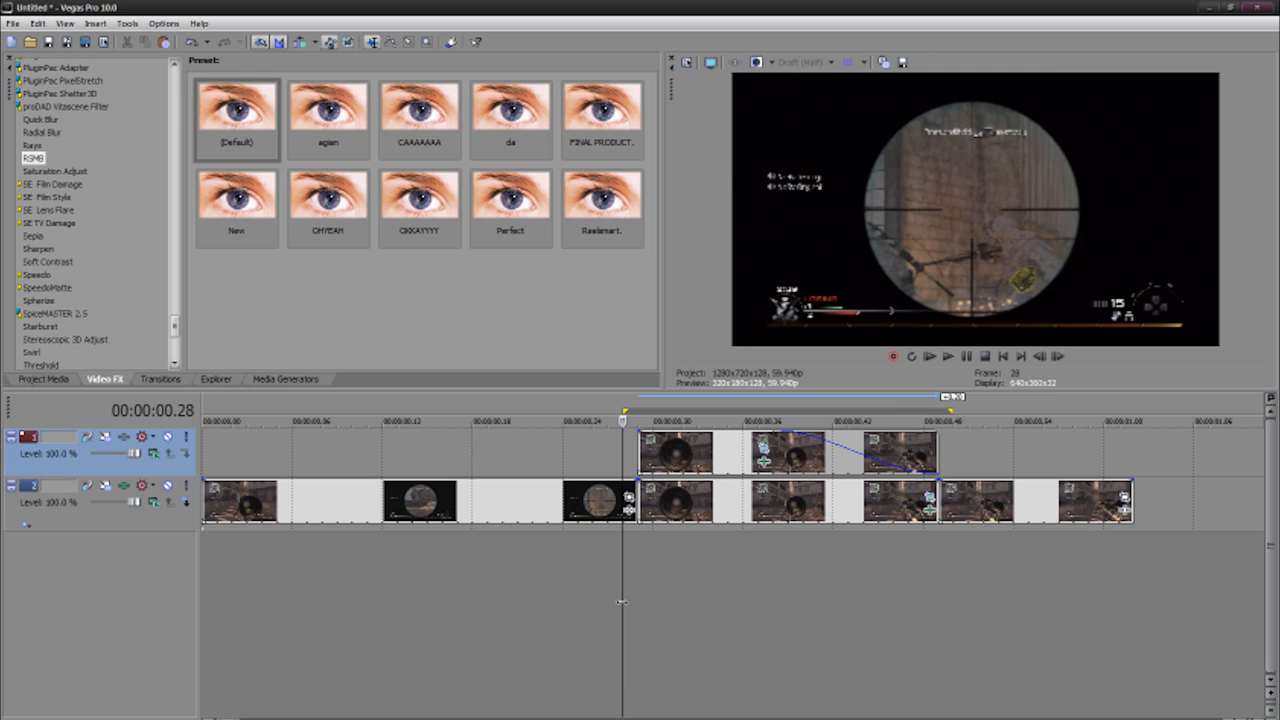
key("space")
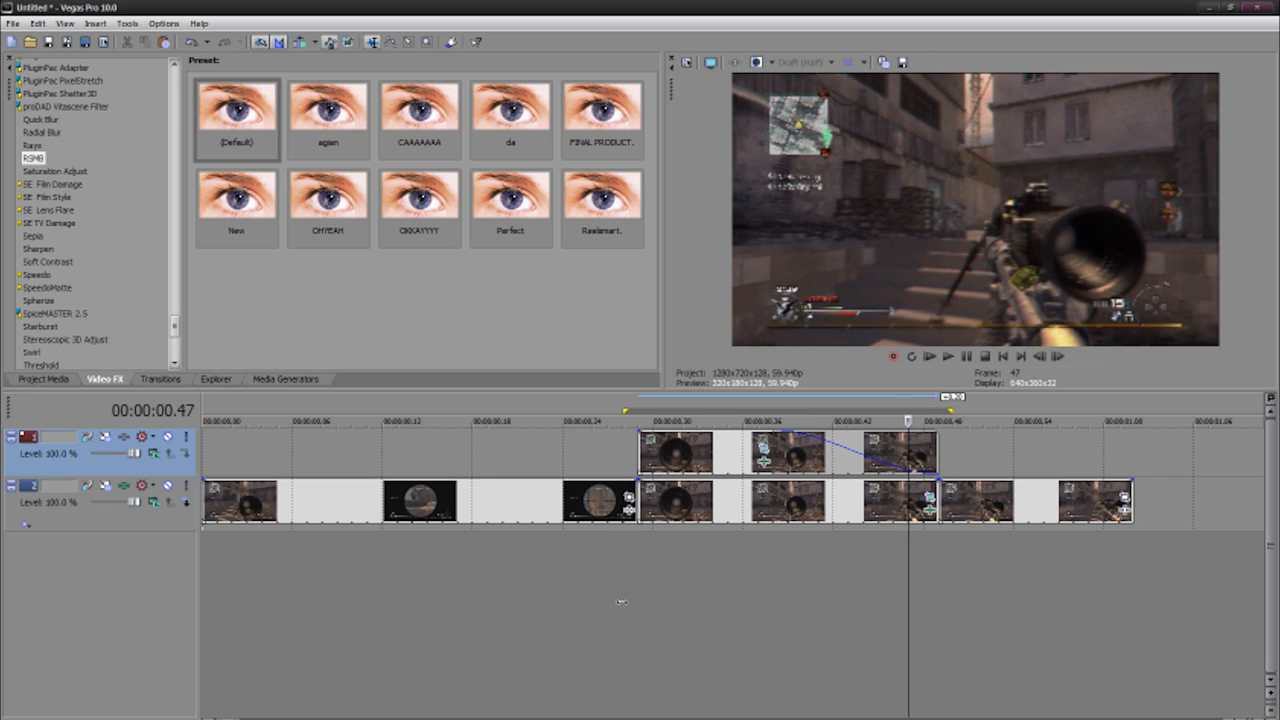
key("j")
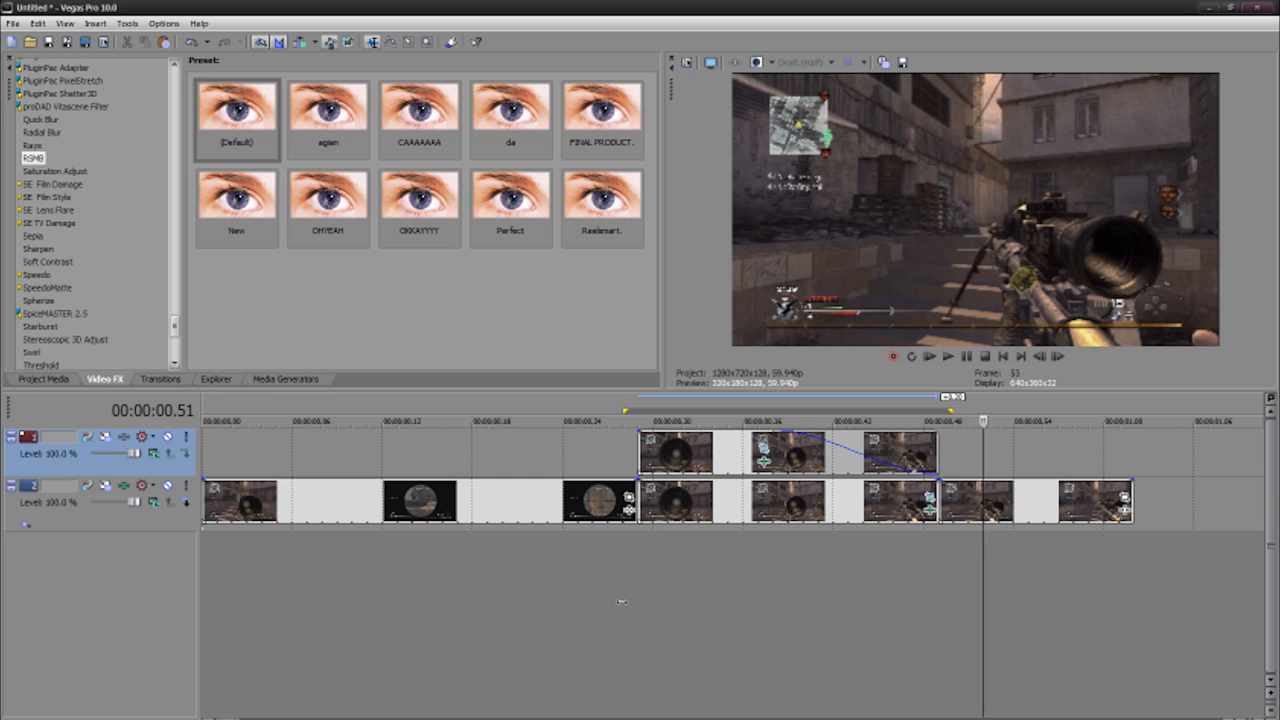
key("l")
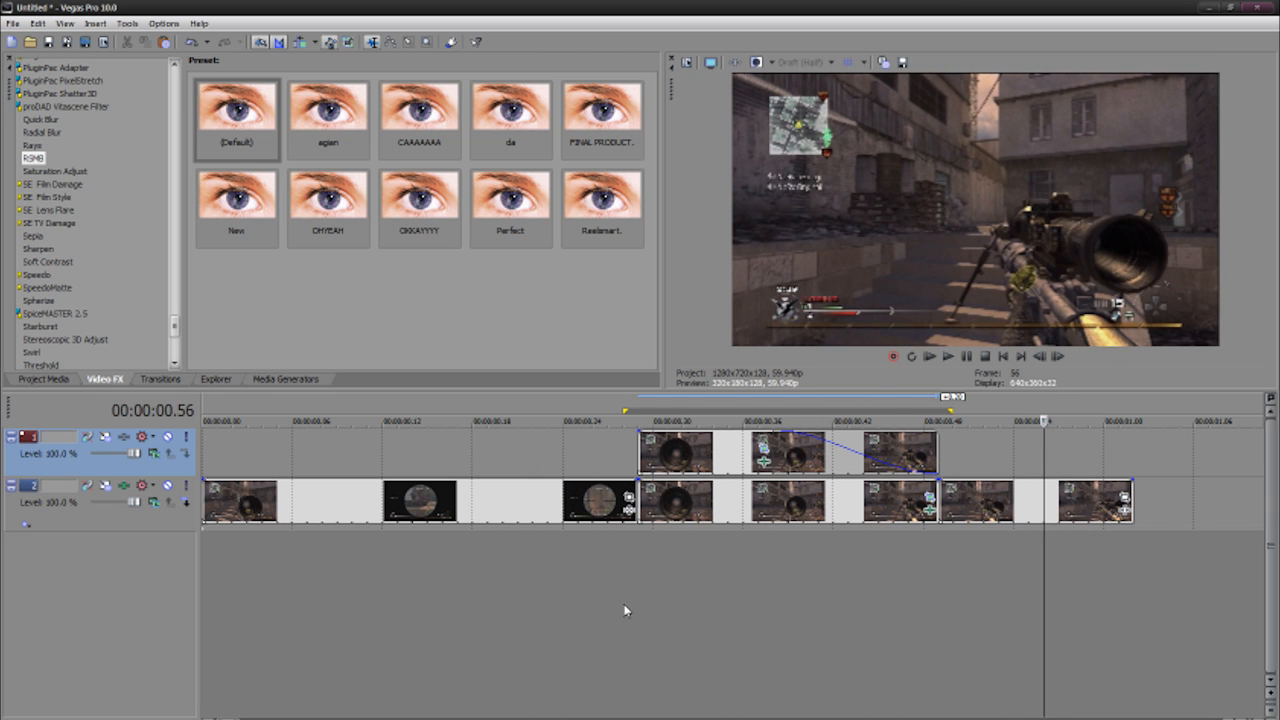
Examine the motion blur and red/cyan split at successive frames of the middle segment, from 00:00:00.29 to 00:00:00.43.
left_click(636, 601)
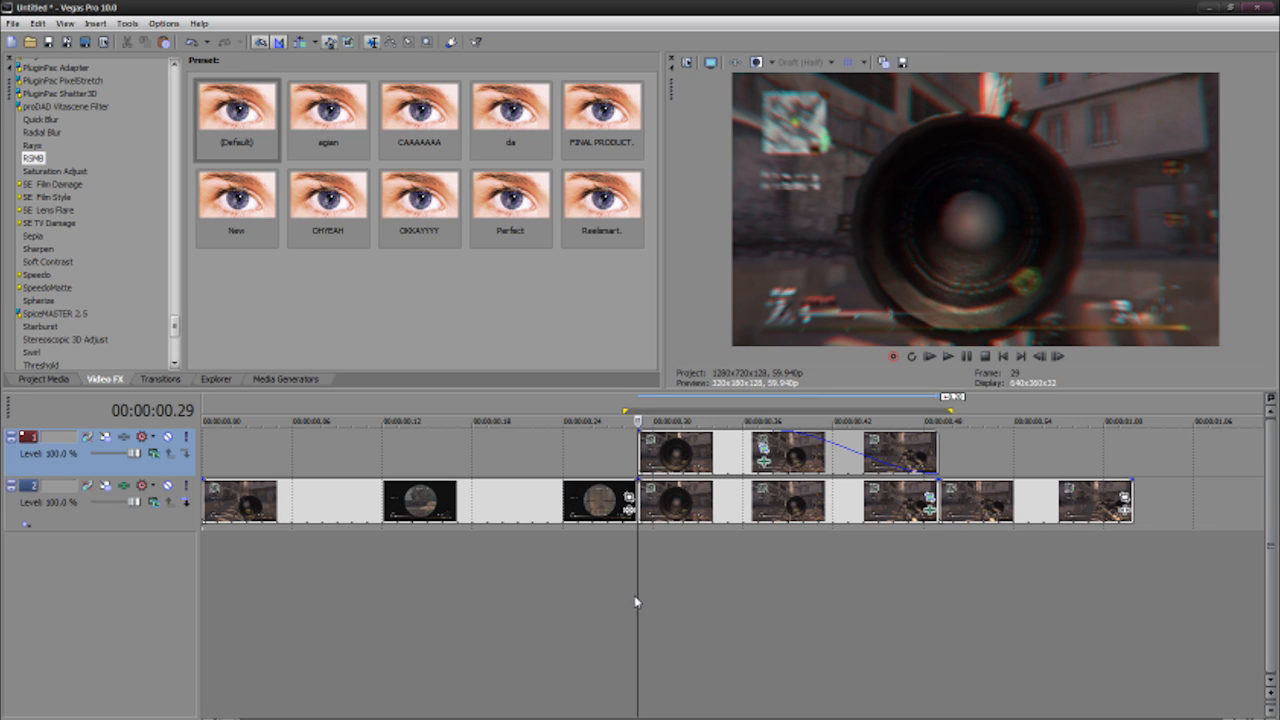
left_click(666, 588)
left_click(625, 584)
left_click(637, 581)
left_click(672, 575)
left_click(710, 572)
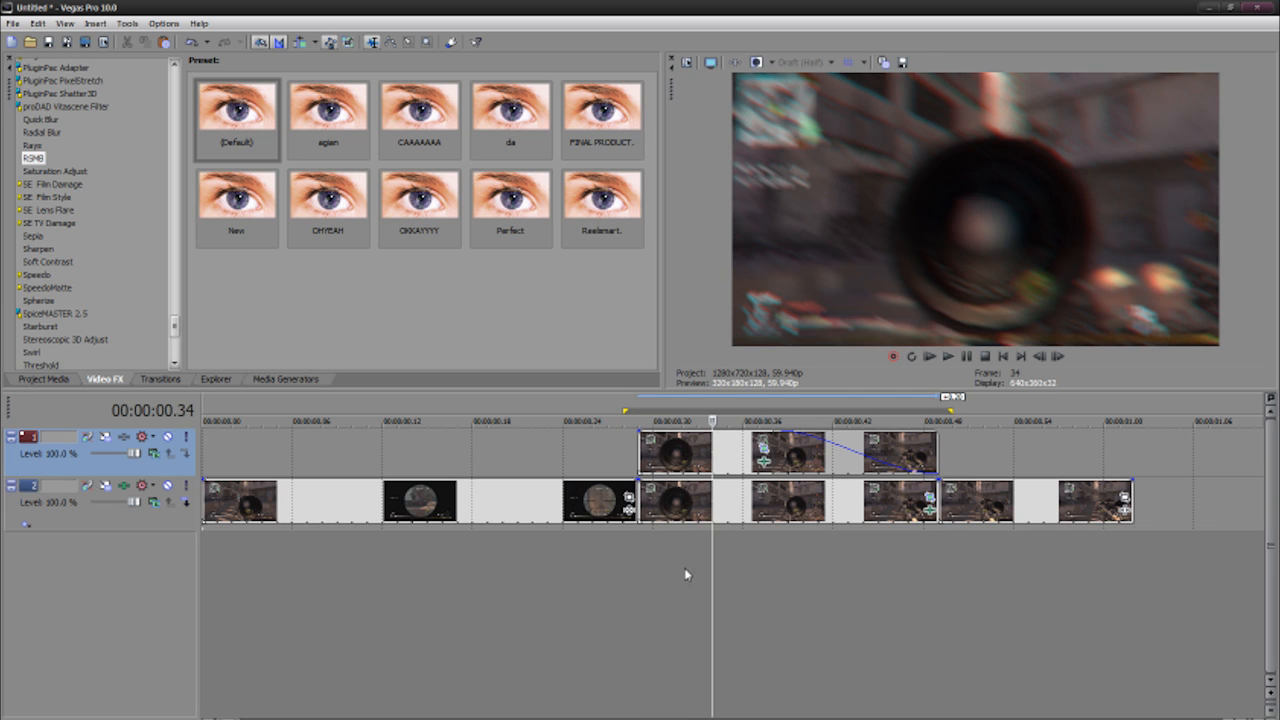
left_click(730, 565)
left_click(767, 567)
left_click(787, 567)
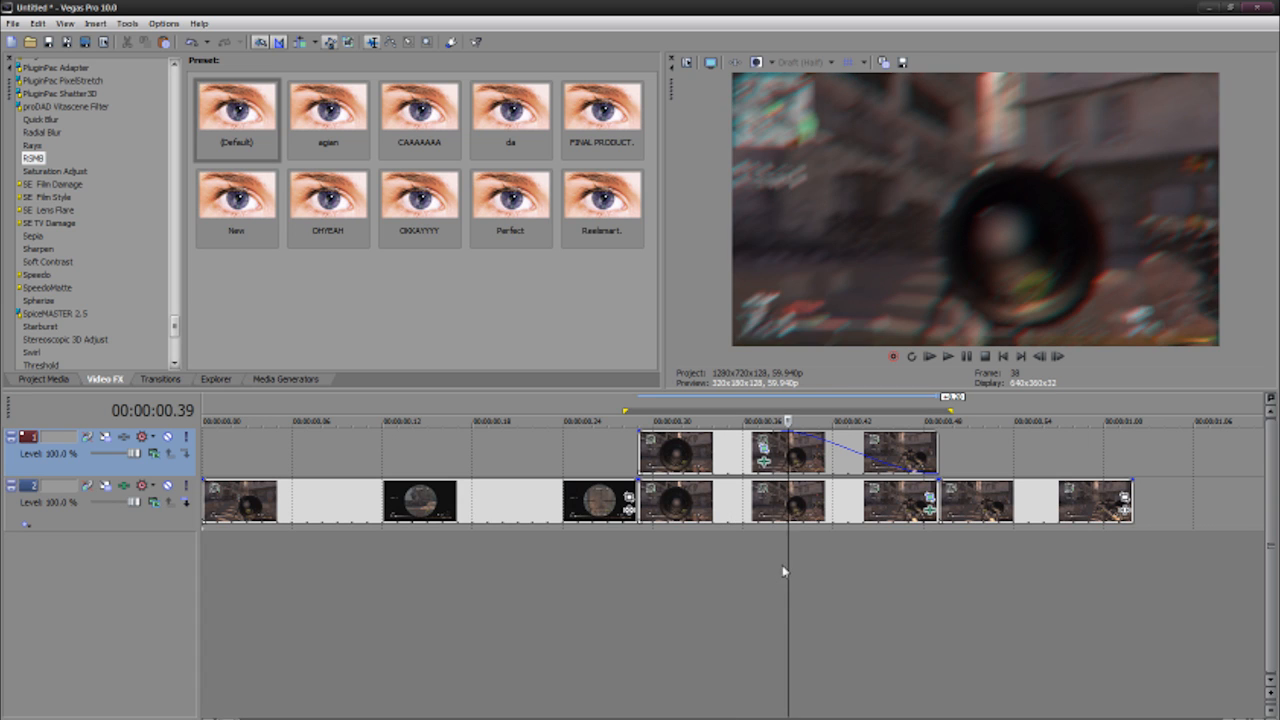
left_click(821, 572)
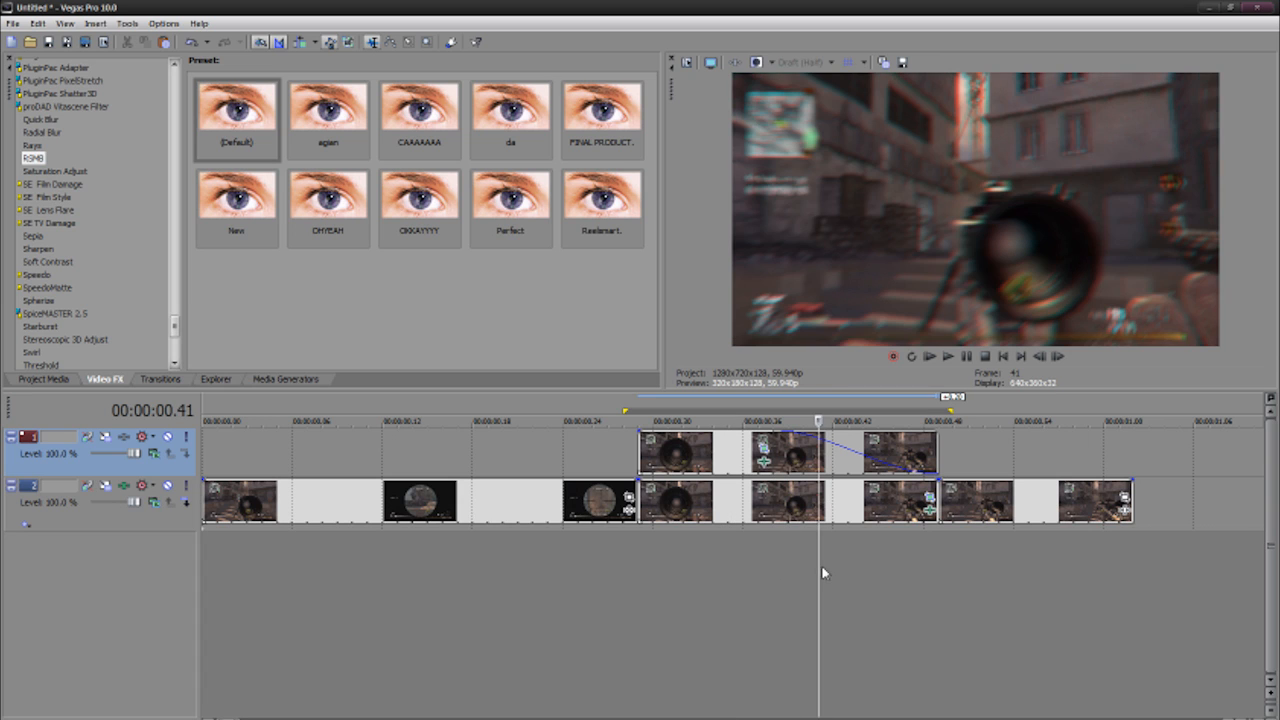
left_click(838, 572)
left_click(850, 563)
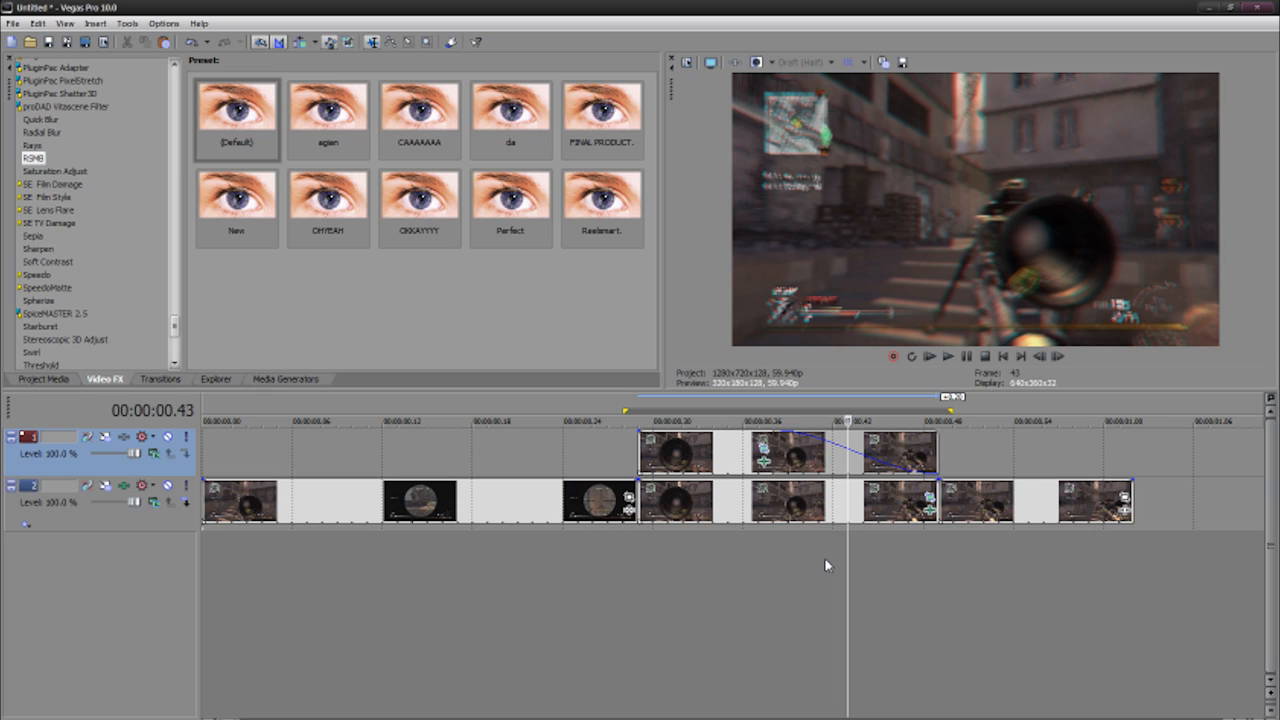